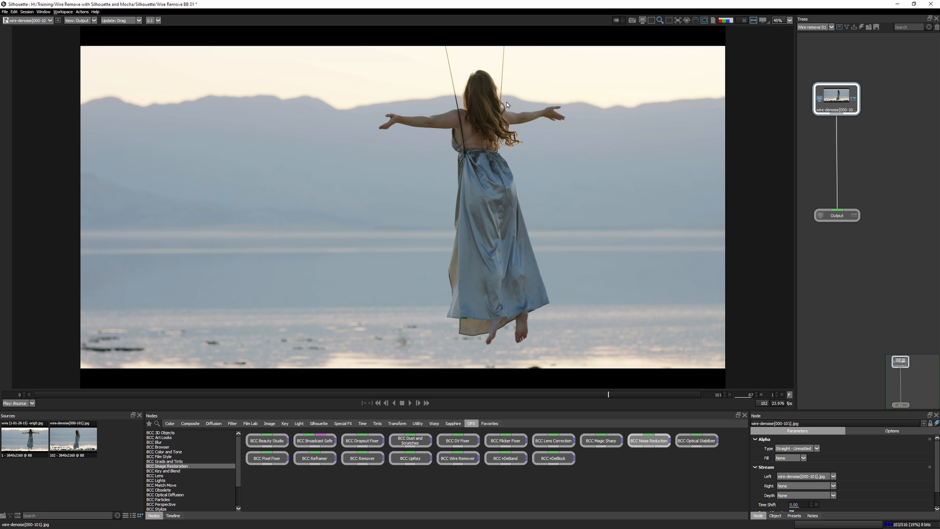
- Add a Mocha Pro node fed by the wire-denoise source clip and launch the Mocha UI
{"action": "left_click_drag", "start_coordinate": [610, 393], "coordinate": [549, 418]}
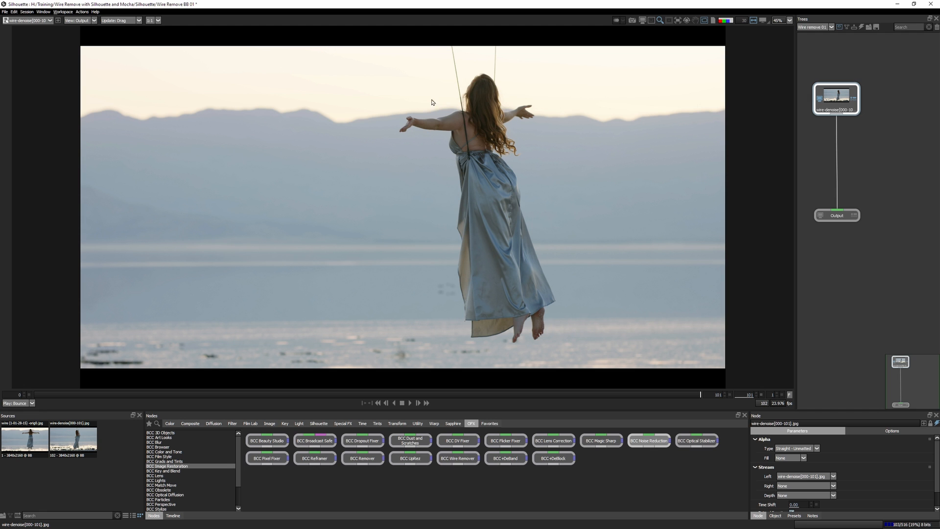
{"action": "left_click_drag", "start_coordinate": [658, 395], "coordinate": [482, 395]}
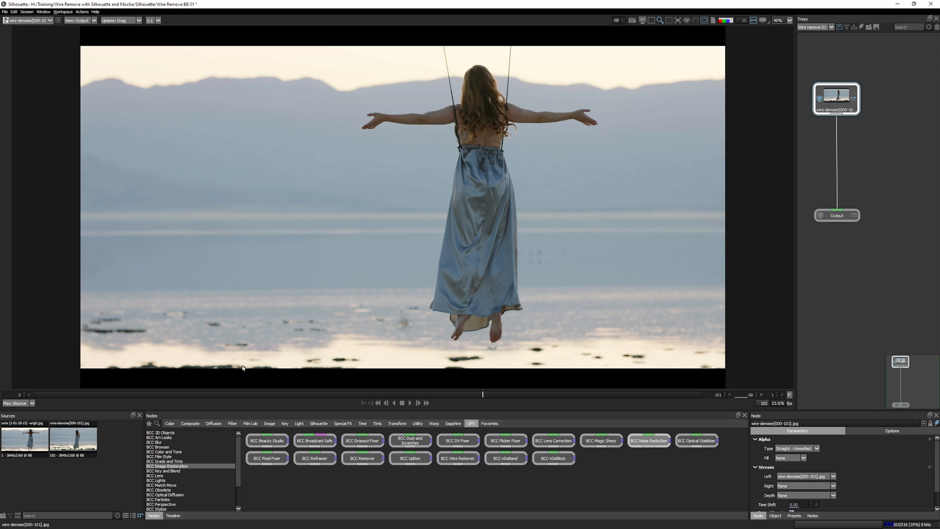
{"action": "left_click", "coordinate": [319, 423]}
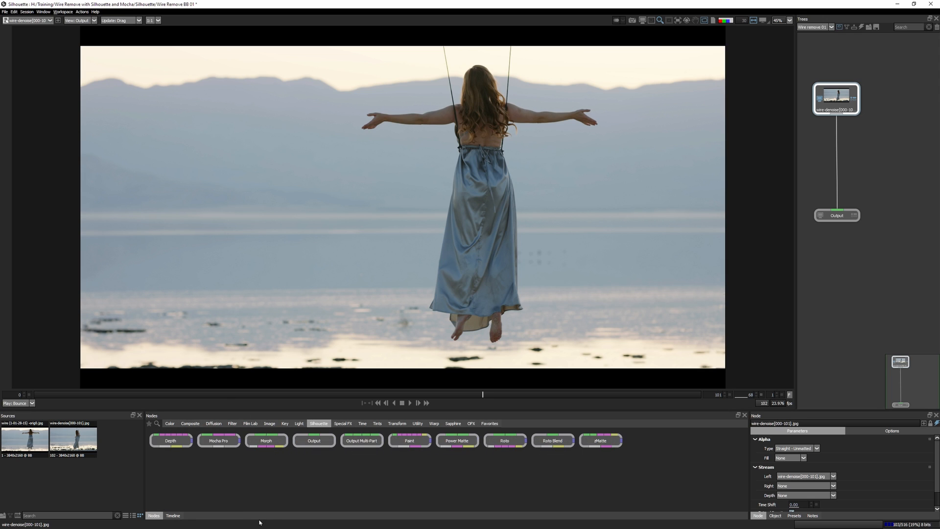
{"action": "left_click_drag", "start_coordinate": [219, 440], "coordinate": [903, 140]}
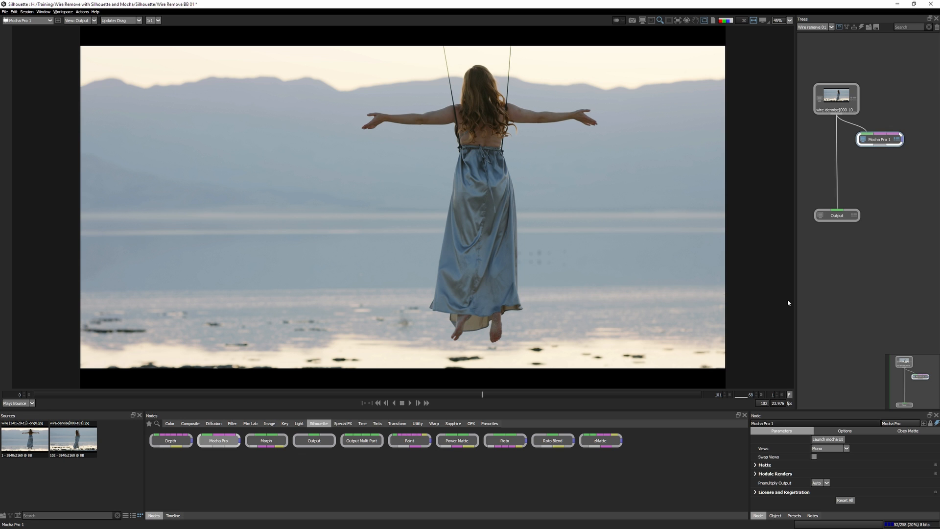
{"action": "left_click", "coordinate": [817, 440]}
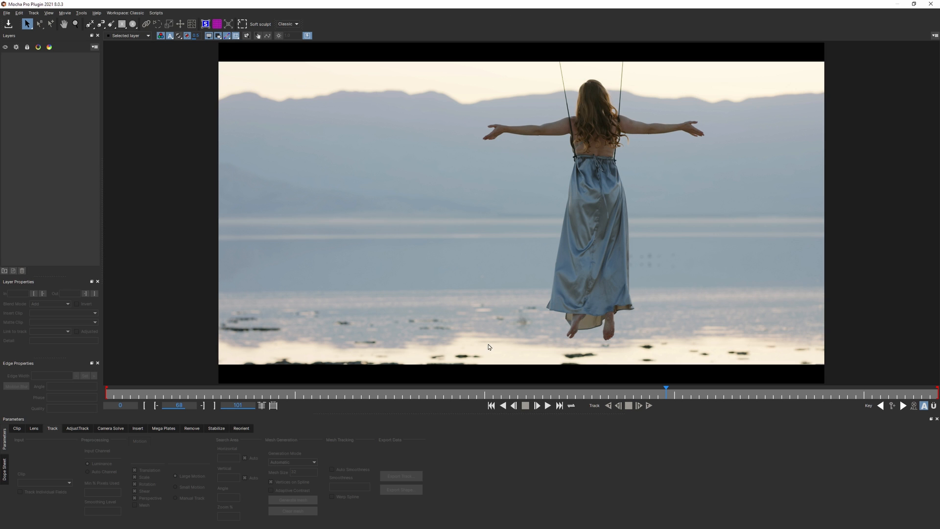
- Play the clip in Mocha Pro and scrub to frame 47 to review the swinging woman, wires and background
{"action": "left_click", "coordinate": [537, 405]}
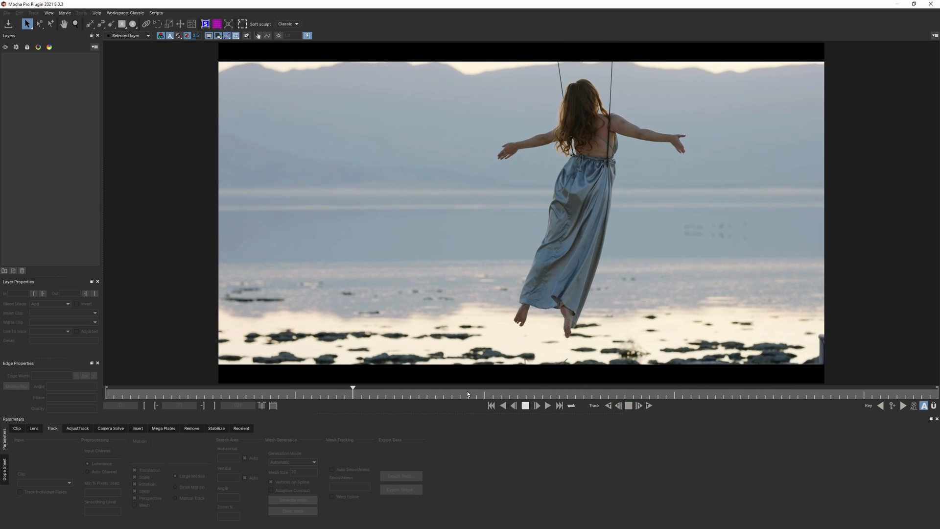
{"action": "left_click", "coordinate": [525, 405]}
{"action": "left_click_drag", "start_coordinate": [293, 396], "coordinate": [496, 392]}
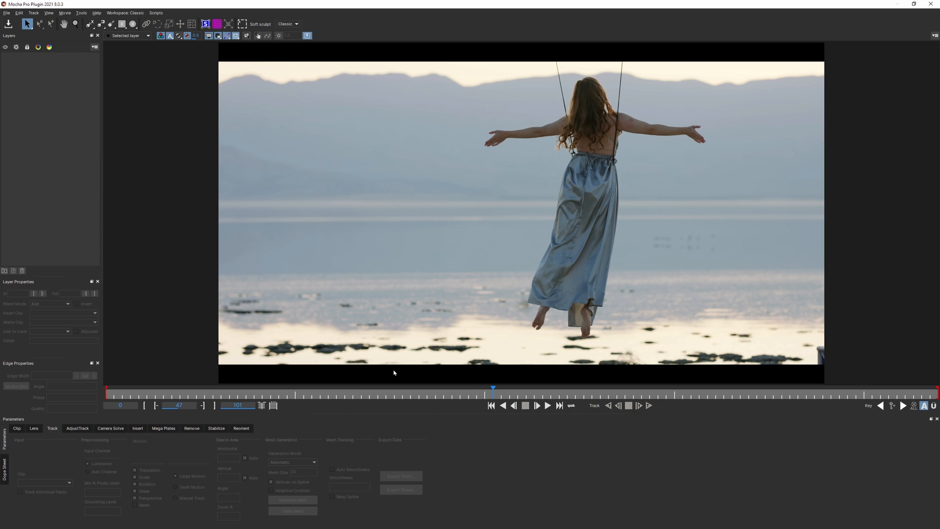
- Crop the black letterbox bars off the input clip, setting the top and bottom crop mask to 120
{"action": "left_click", "coordinate": [16, 428]}
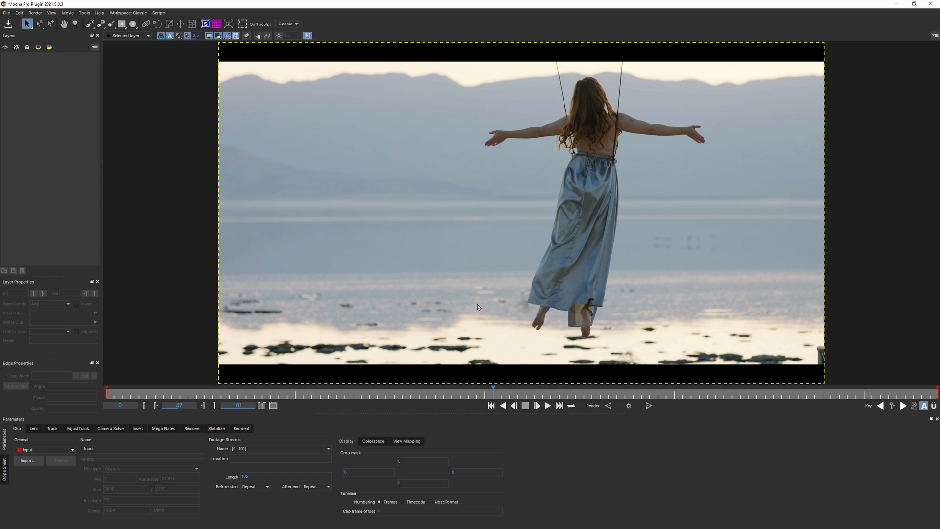
{"action": "left_click_drag", "start_coordinate": [487, 43], "coordinate": [488, 65]}
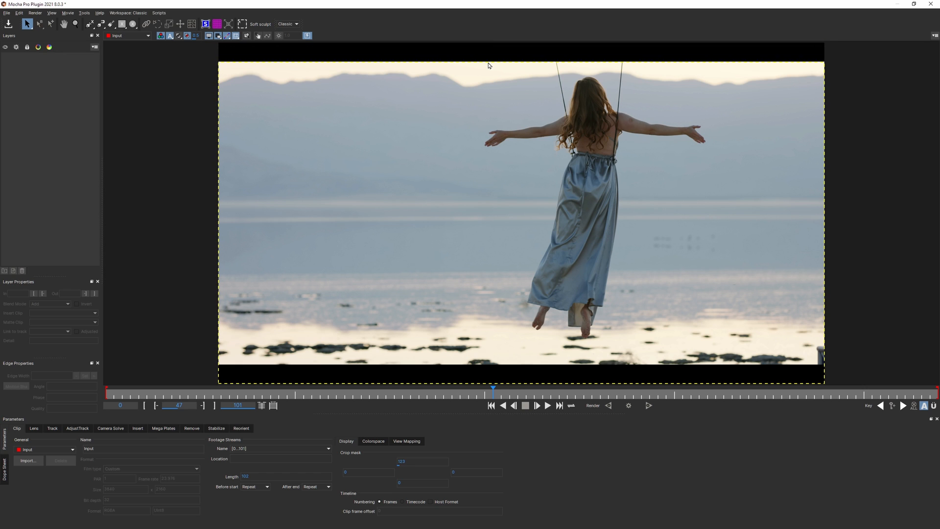
{"action": "left_click_drag", "start_coordinate": [452, 387], "coordinate": [451, 369]}
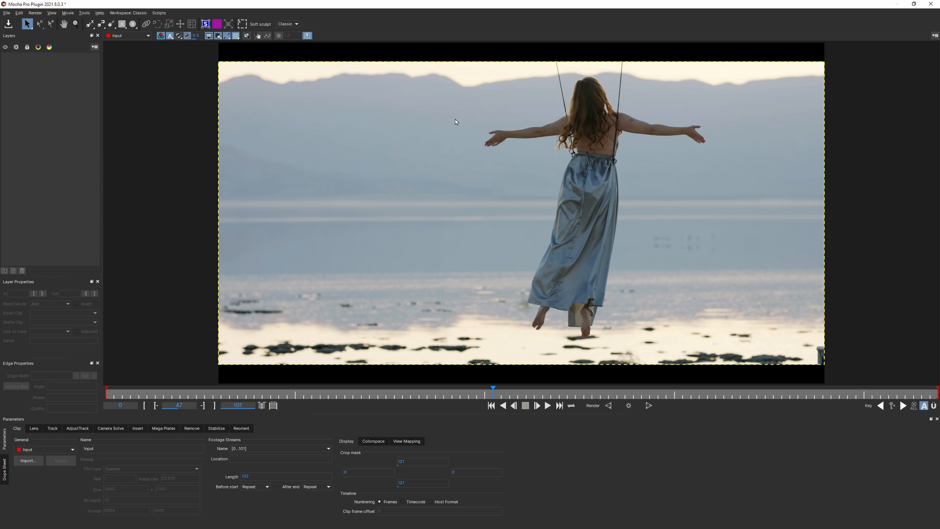
{"action": "key", "text": "z"}
{"action": "left_click_drag", "start_coordinate": [462, 143], "coordinate": [478, 39]}
{"action": "key", "text": "x"}
{"action": "left_click_drag", "start_coordinate": [479, 93], "coordinate": [499, 342]}
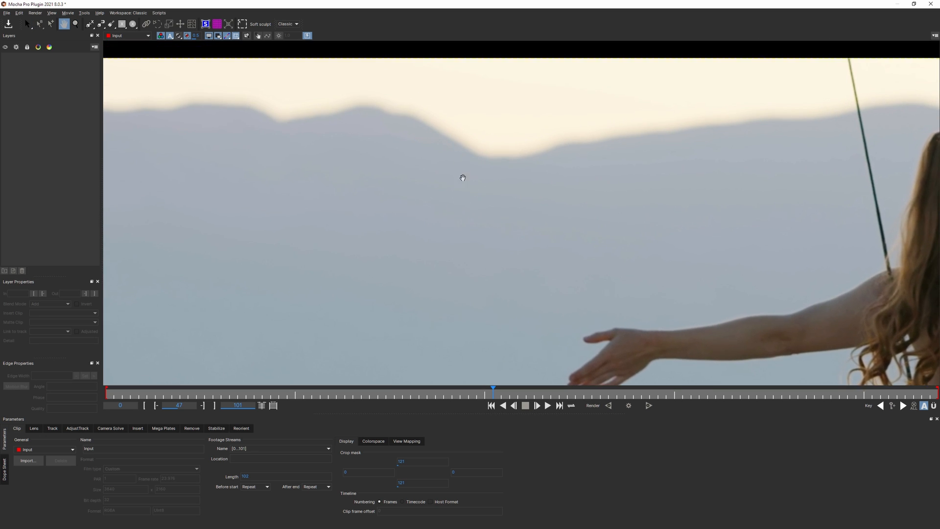
{"action": "left_click_drag", "start_coordinate": [463, 177], "coordinate": [493, 291]}
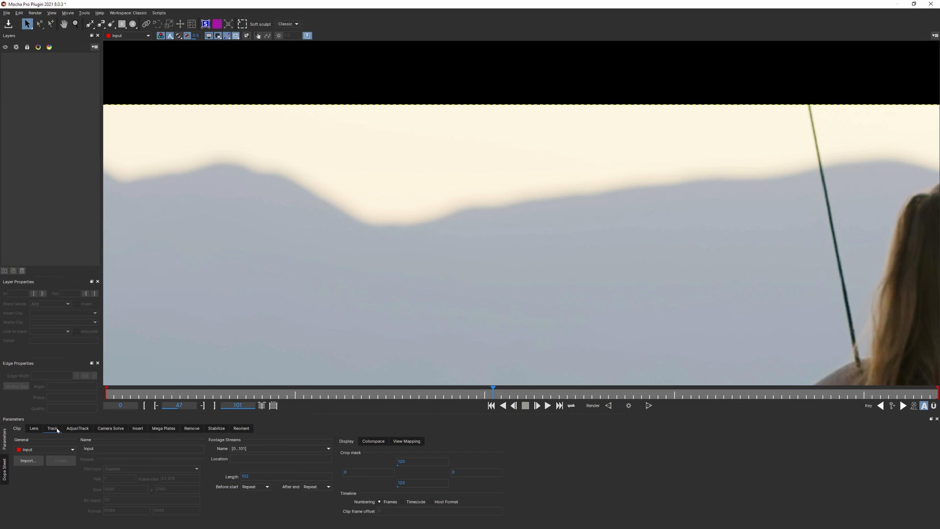
- Return to the tracking settings, fit the cropped frame to the viewer and play back the shot
{"action": "left_click", "coordinate": [55, 429]}
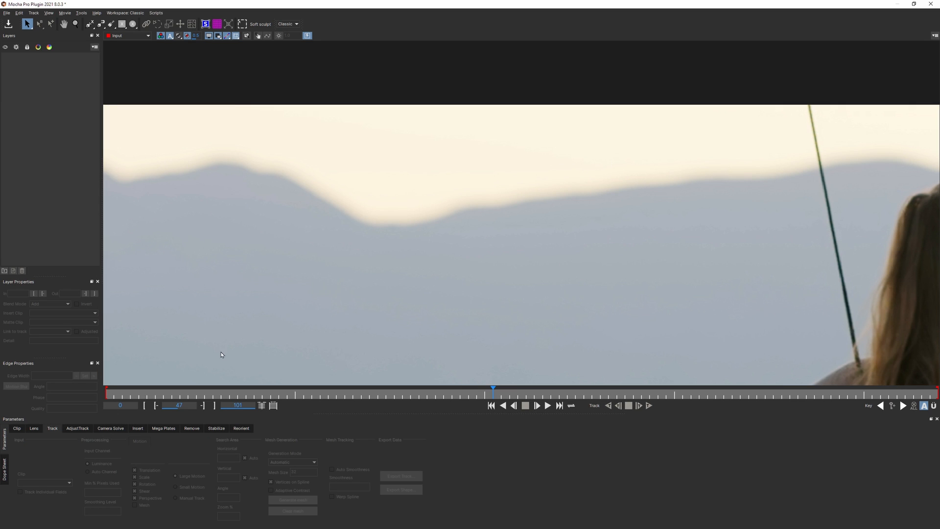
{"action": "left_click", "coordinate": [49, 13]}
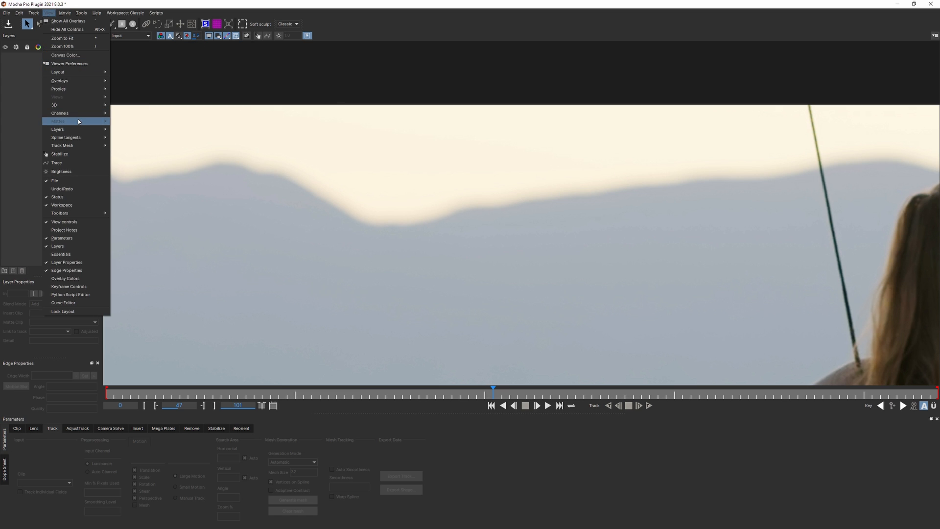
{"action": "left_click", "coordinate": [66, 39]}
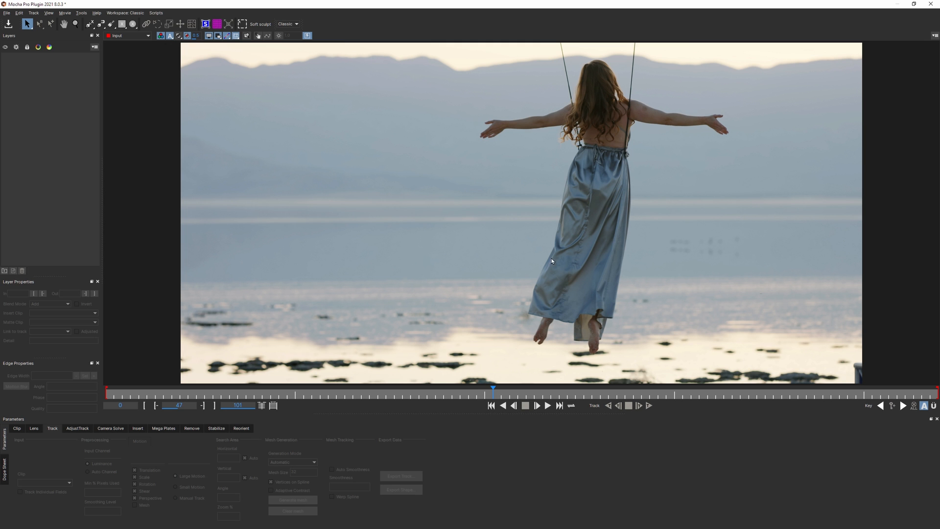
{"action": "left_click", "coordinate": [548, 406]}
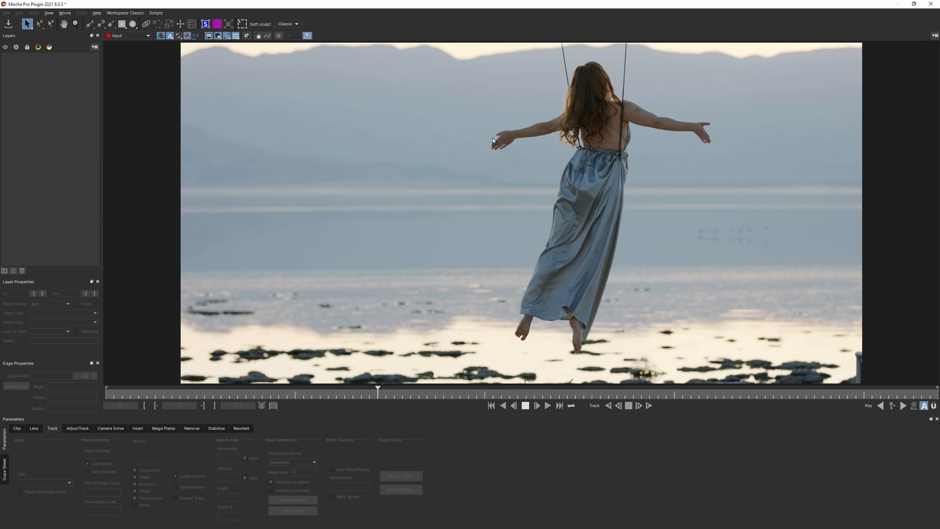
{"action": "key", "text": "space"}
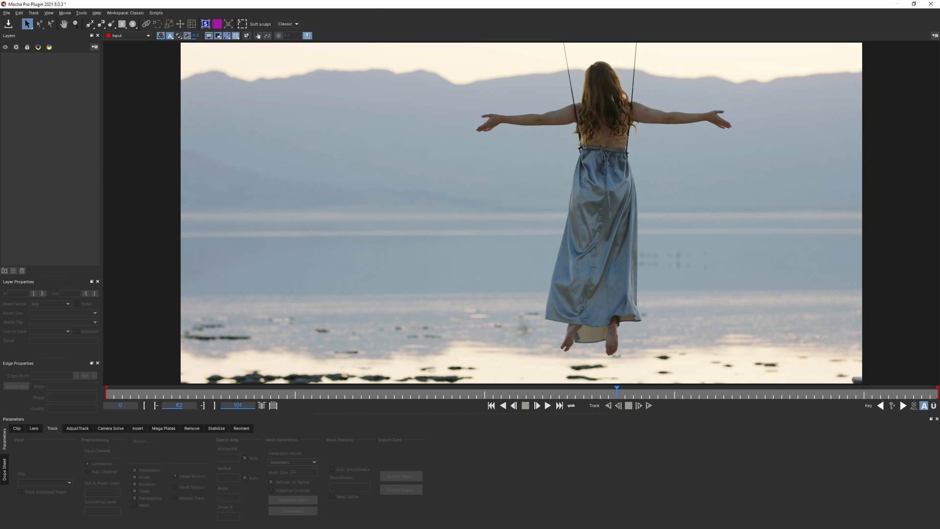
- Preview the Essentials workspace layout and switch back to Classic
{"action": "left_click", "coordinate": [289, 24]}
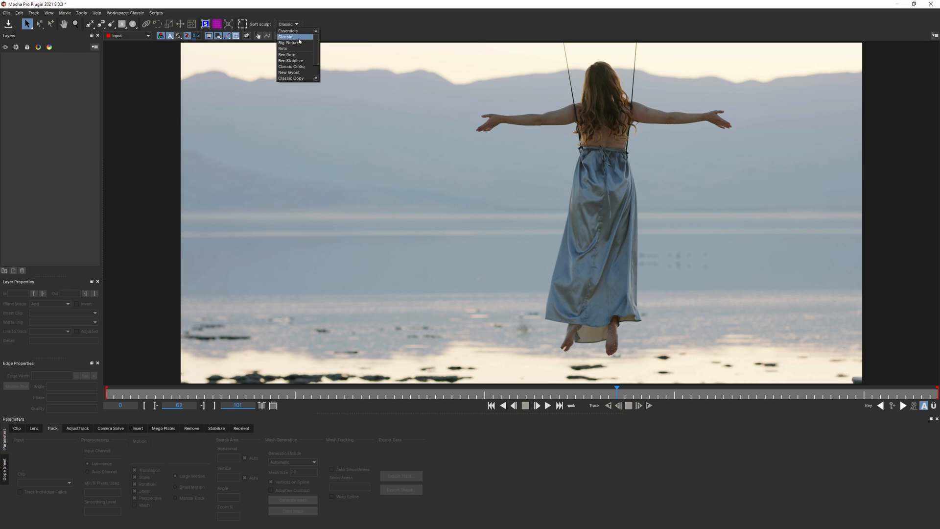
{"action": "left_click", "coordinate": [288, 31]}
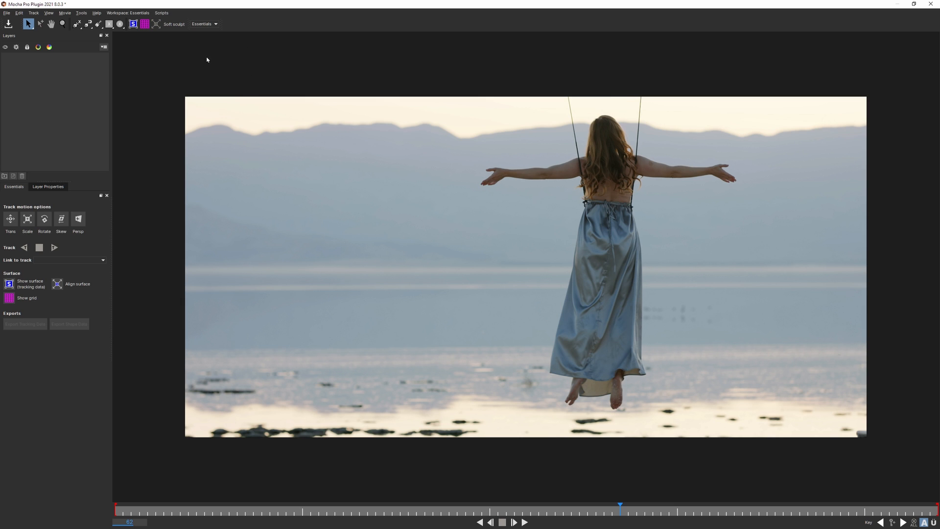
{"action": "left_click", "coordinate": [214, 26]}
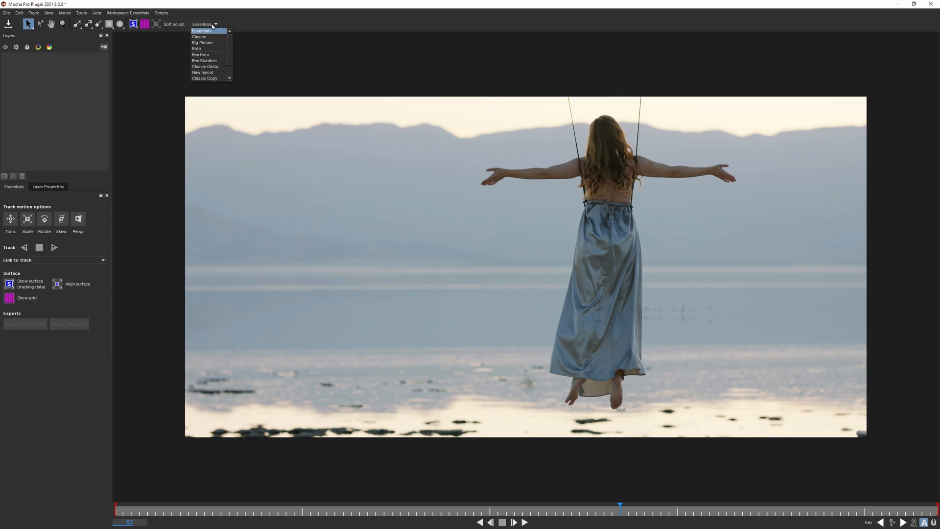
{"action": "left_click", "coordinate": [310, 28]}
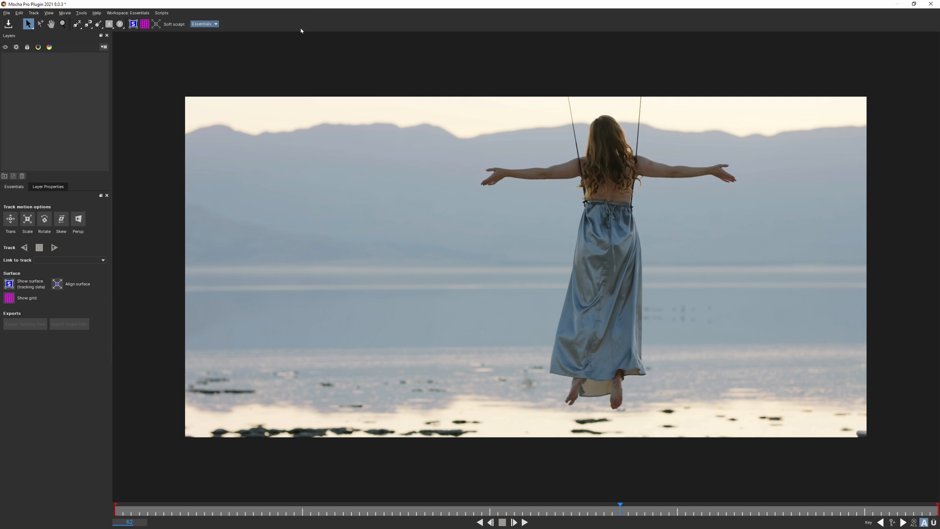
{"action": "left_click", "coordinate": [206, 25]}
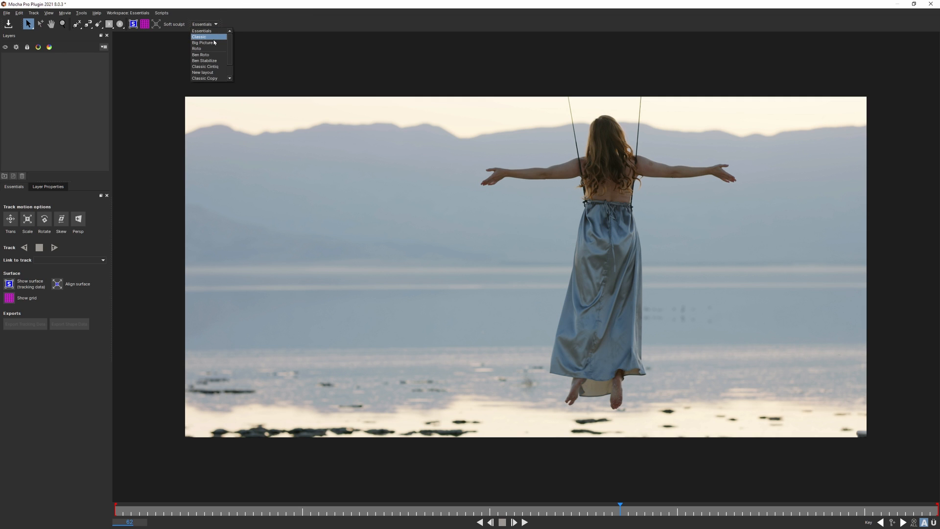
{"action": "left_click", "coordinate": [210, 37]}
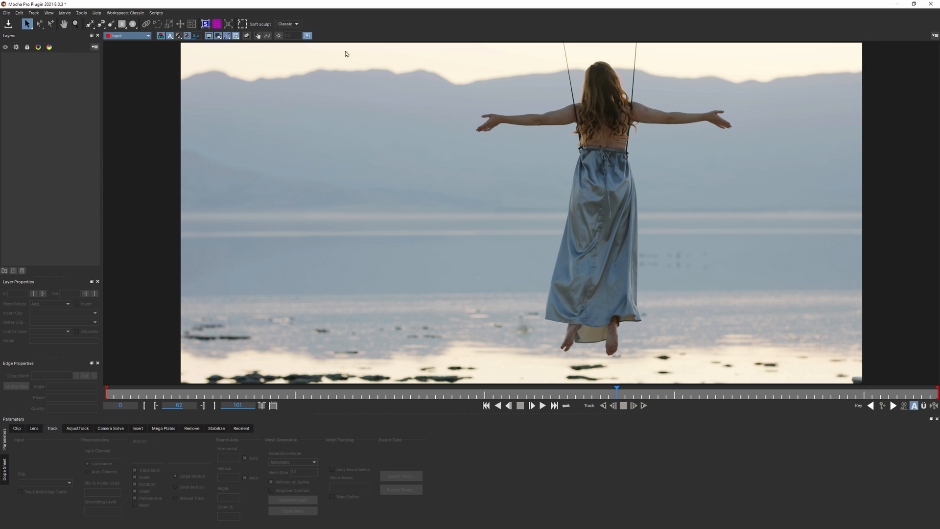
- At frame 0, draw a tall rectangular spline over the background left of the woman, with its lower-left corner pulled slightly outward
{"action": "left_click", "coordinate": [122, 25]}
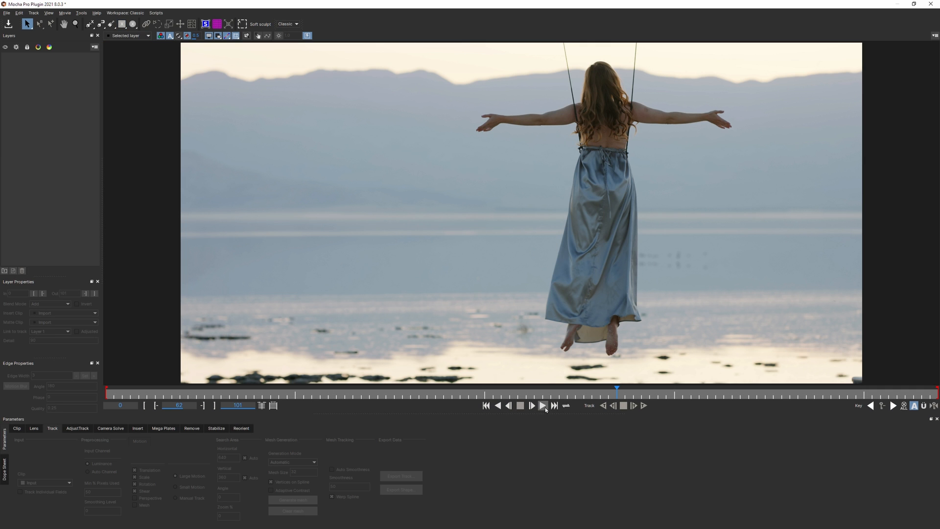
{"action": "left_click", "coordinate": [543, 405]}
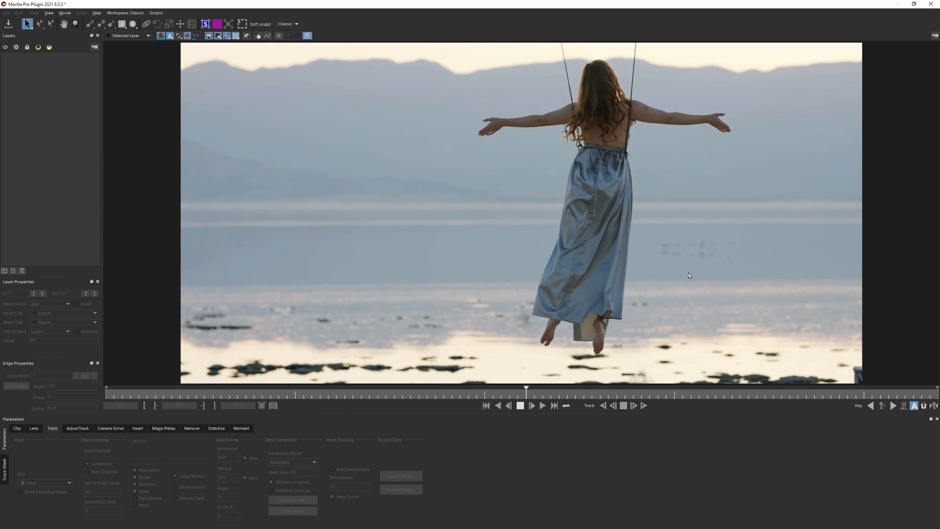
{"action": "left_click", "coordinate": [170, 391]}
{"action": "left_click_drag", "start_coordinate": [171, 392], "coordinate": [105, 392]}
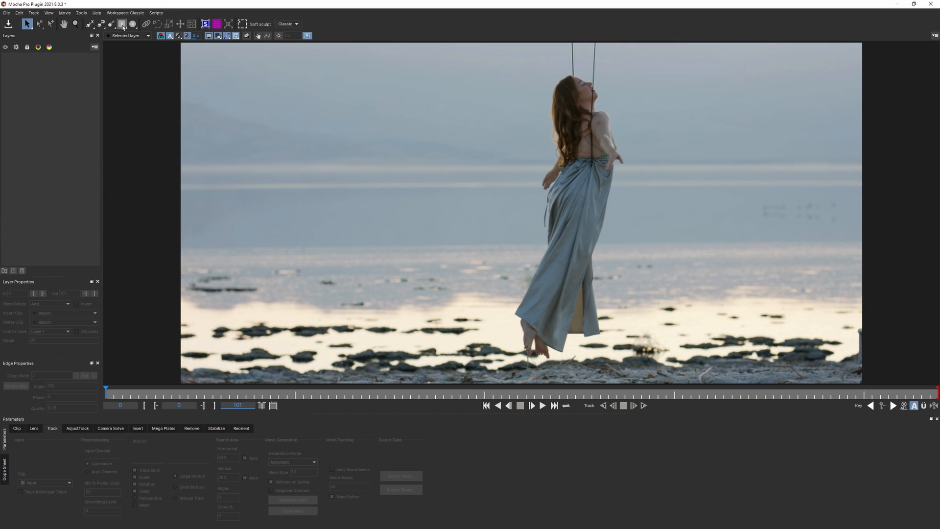
{"action": "left_click", "coordinate": [123, 25]}
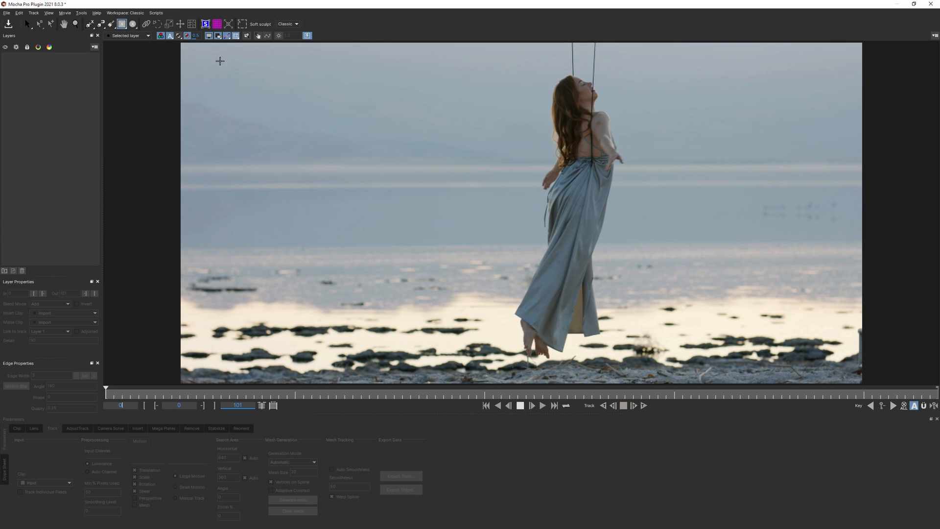
{"action": "left_click_drag", "start_coordinate": [200, 50], "coordinate": [343, 315]}
{"action": "left_click_drag", "start_coordinate": [203, 315], "coordinate": [187, 313]}
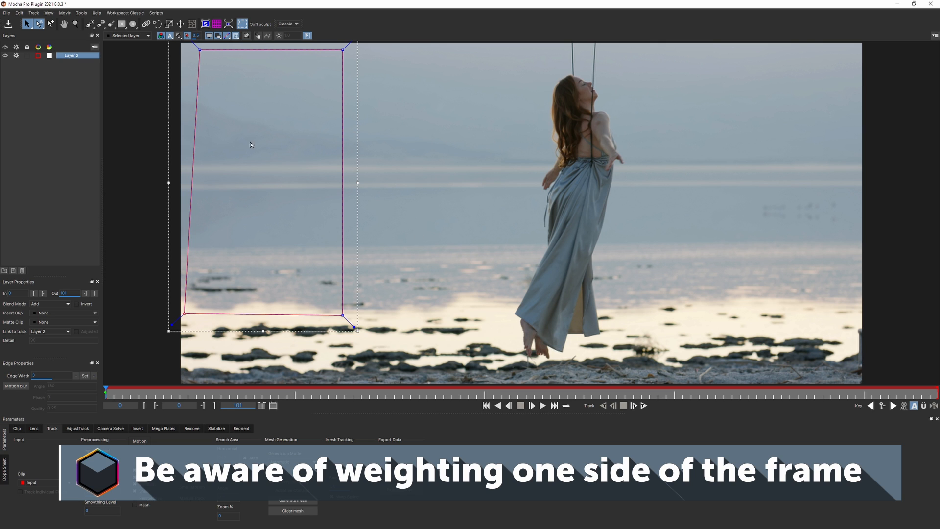
- Add two rectangular splines to the same layer over the upper and lower background right of the woman, widening the lower one's bottom-left corner
{"action": "left_click", "coordinate": [122, 24]}
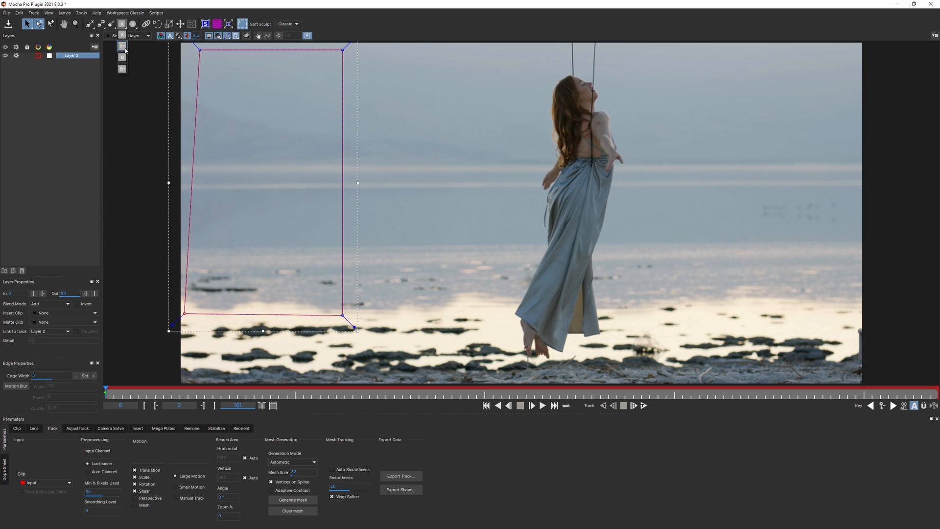
{"action": "left_click", "coordinate": [124, 47]}
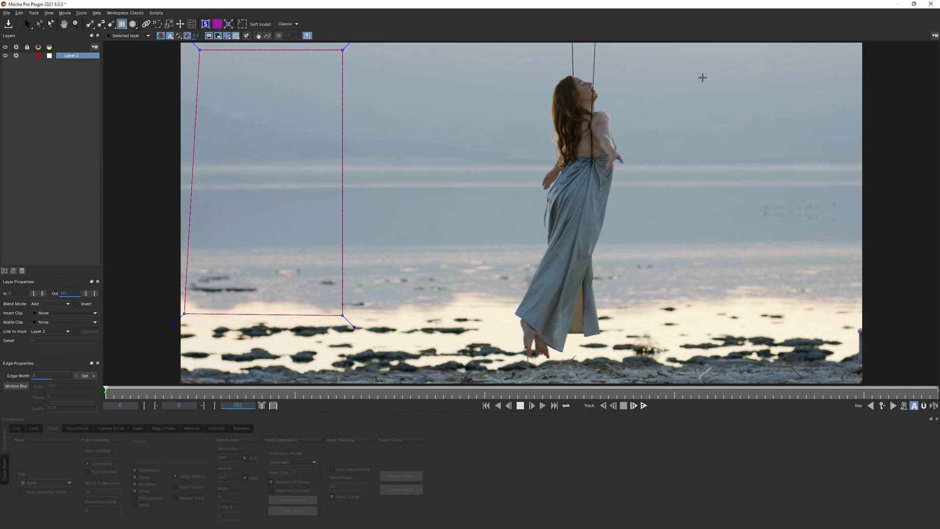
{"action": "left_click_drag", "start_coordinate": [703, 75], "coordinate": [865, 190]}
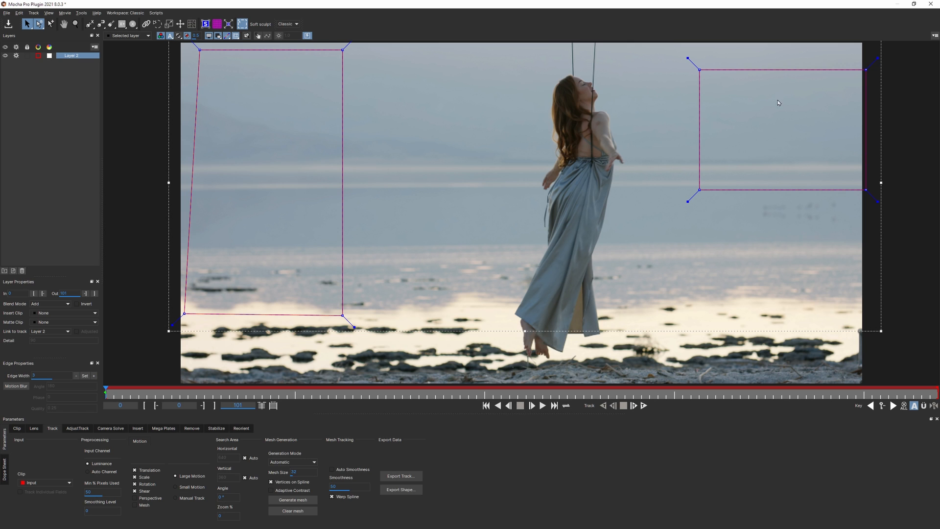
{"action": "left_click", "coordinate": [122, 24]}
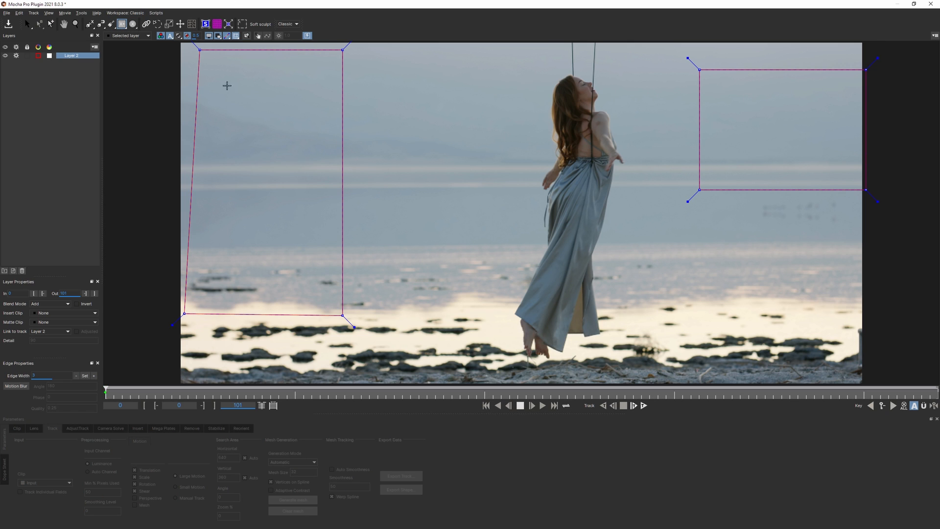
{"action": "left_click_drag", "start_coordinate": [684, 234], "coordinate": [870, 316]}
{"action": "left_click_drag", "start_coordinate": [681, 312], "coordinate": [656, 314]}
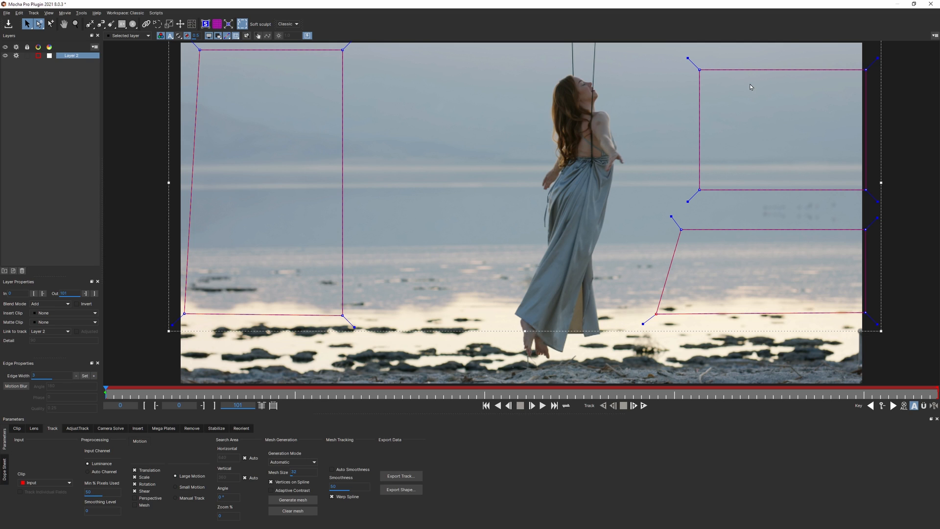
- Enable Perspective motion and track the background layer forward from frame 0 to frame 57
{"action": "left_click", "coordinate": [151, 498]}
{"action": "left_click", "coordinate": [644, 406]}
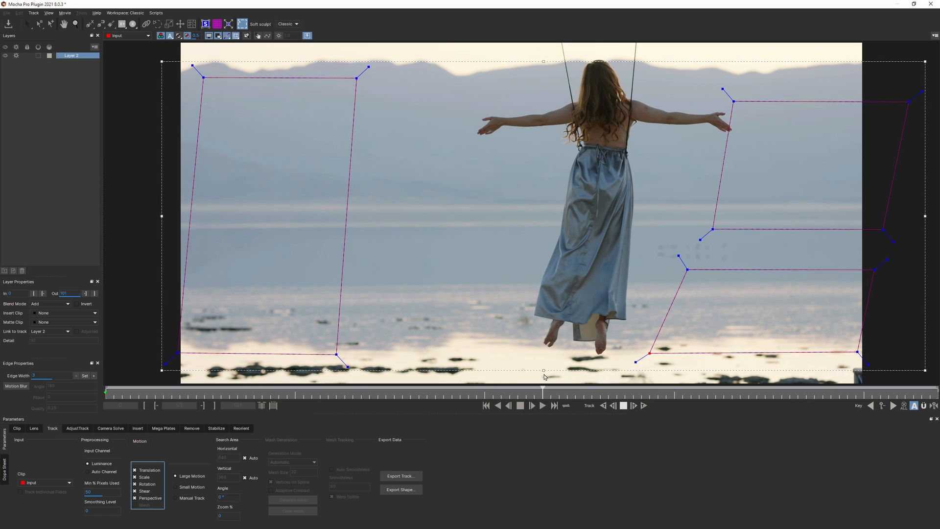
{"action": "left_click", "coordinate": [624, 406]}
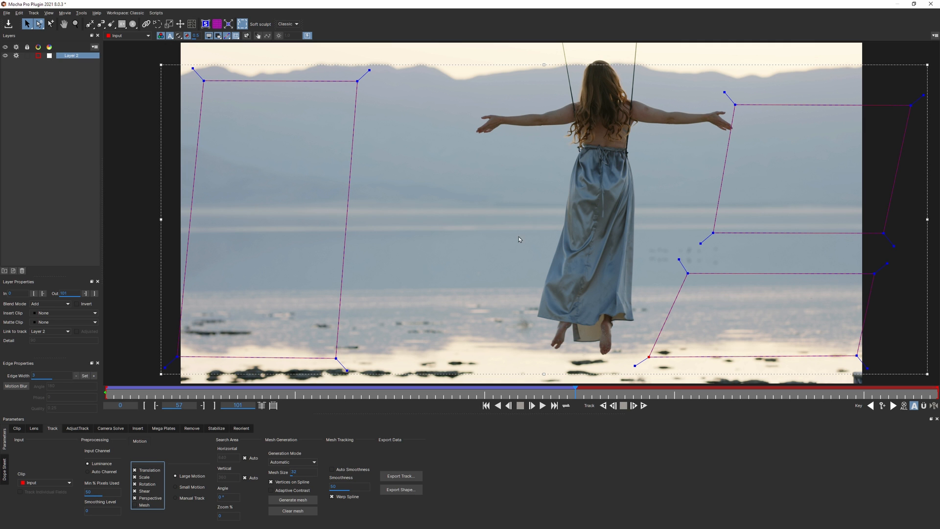
- Rename the tracked layer as "Background track" and turn off its processing and visibility
{"action": "left_click_drag", "start_coordinate": [579, 395], "coordinate": [280, 388]}
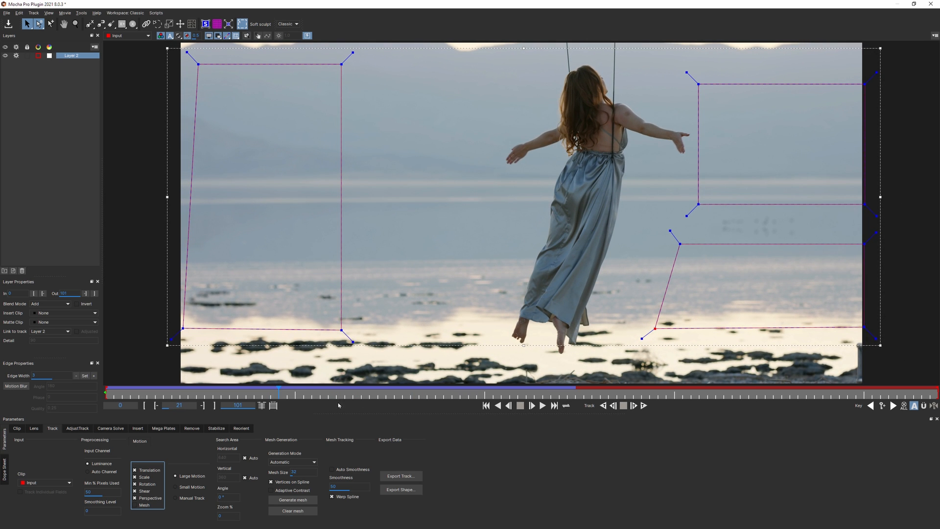
{"action": "left_click_drag", "start_coordinate": [287, 396], "coordinate": [460, 387]}
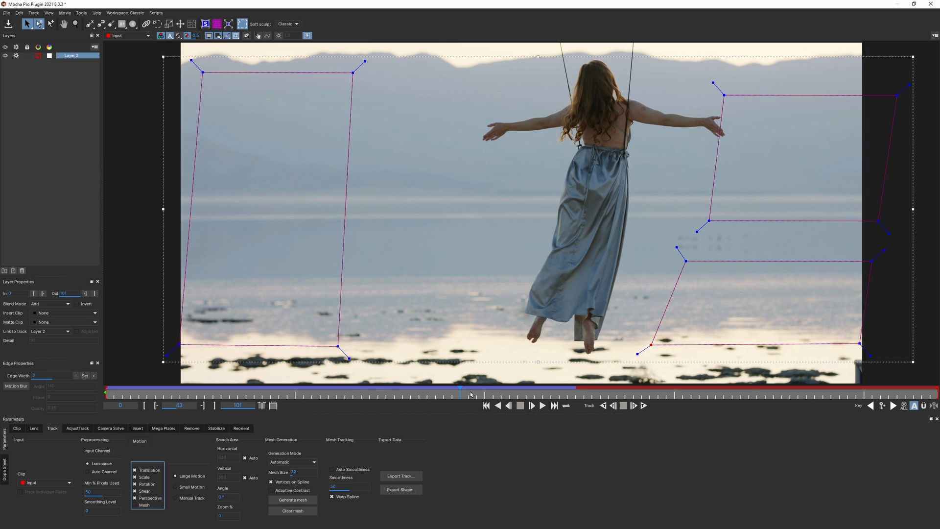
{"action": "left_click_drag", "start_coordinate": [459, 394], "coordinate": [103, 399]}
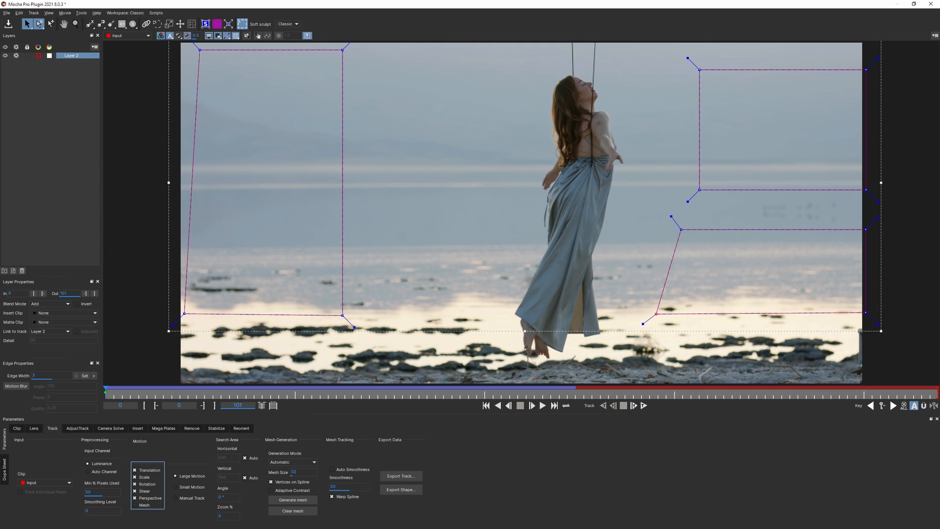
{"action": "left_click", "coordinate": [564, 395]}
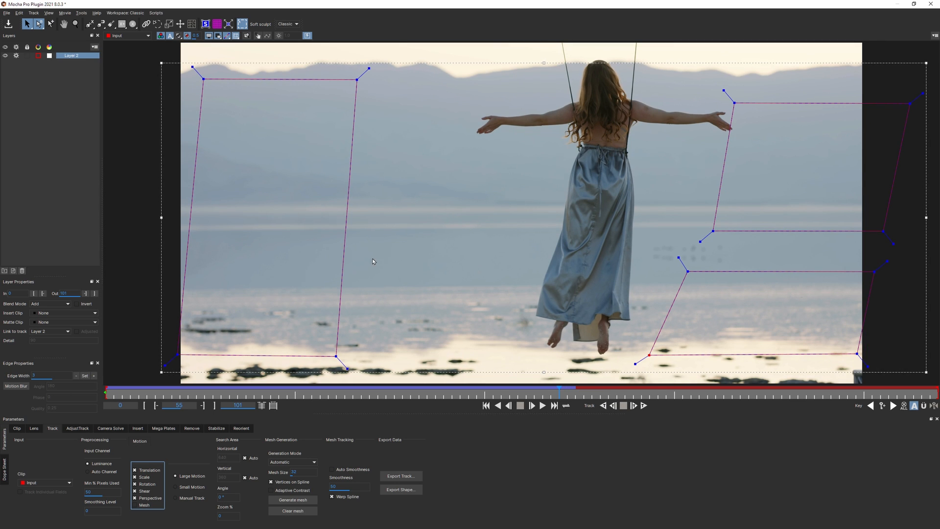
{"action": "double_click", "coordinate": [63, 56]}
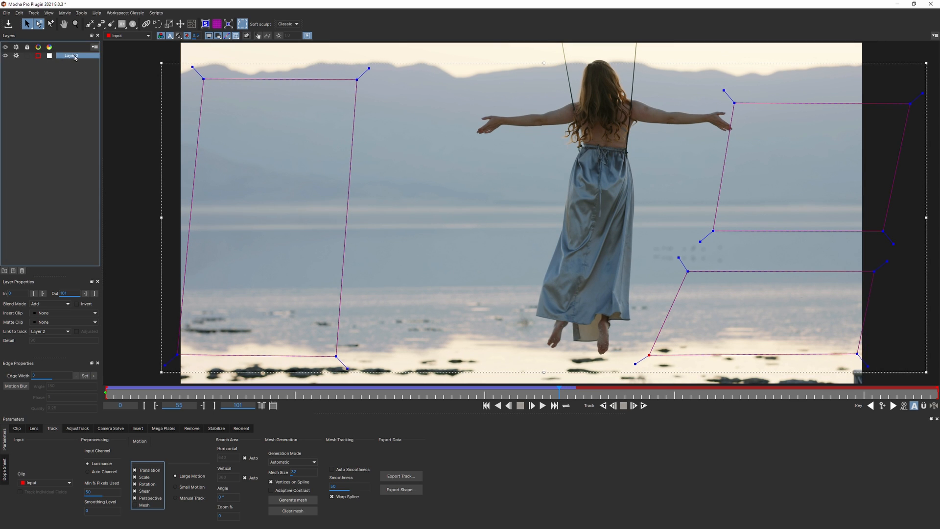
{"action": "type", "text": "Background track"}
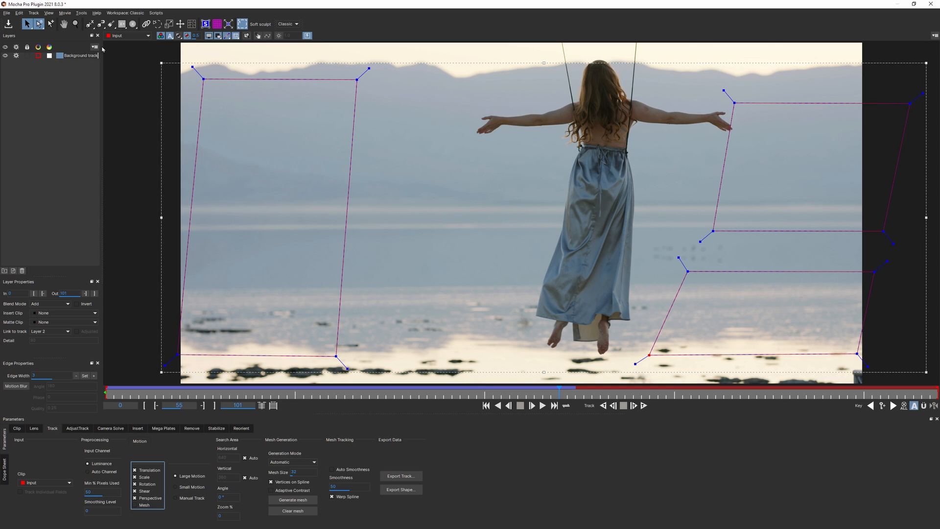
{"action": "key", "text": "Return"}
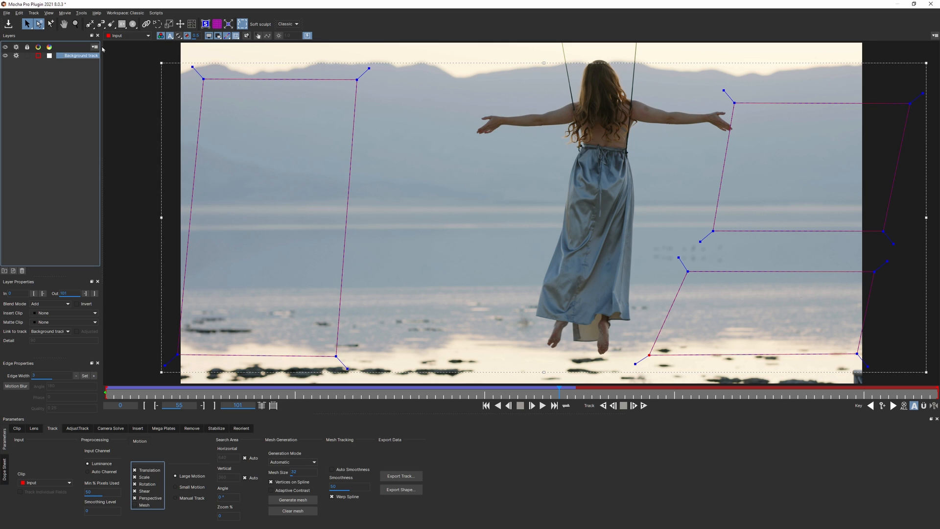
{"action": "left_click", "coordinate": [17, 56]}
{"action": "left_click", "coordinate": [5, 56]}
- At frame 57, draw a closed X-spline loosely around the woman, including her outstretched arms, feet and the wires above her
{"action": "left_click_drag", "start_coordinate": [559, 394], "coordinate": [579, 395]}
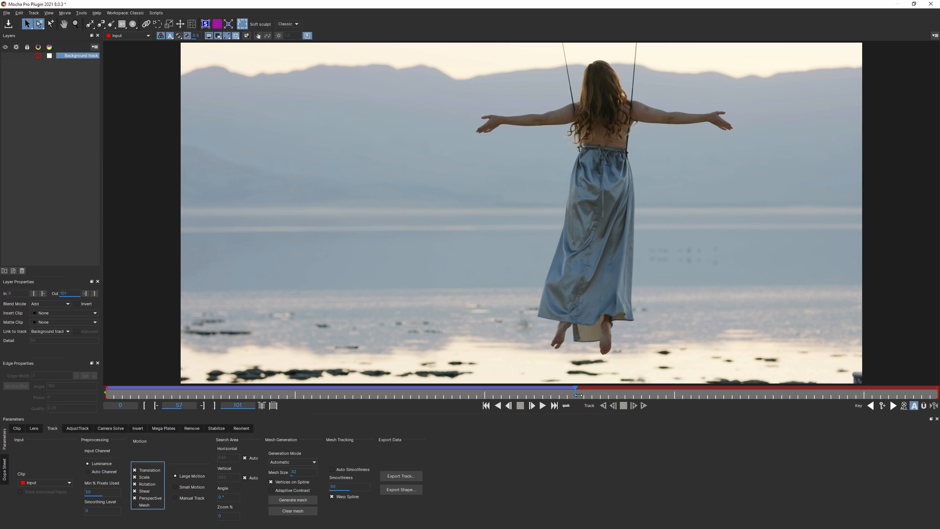
{"action": "left_click", "coordinate": [89, 23]}
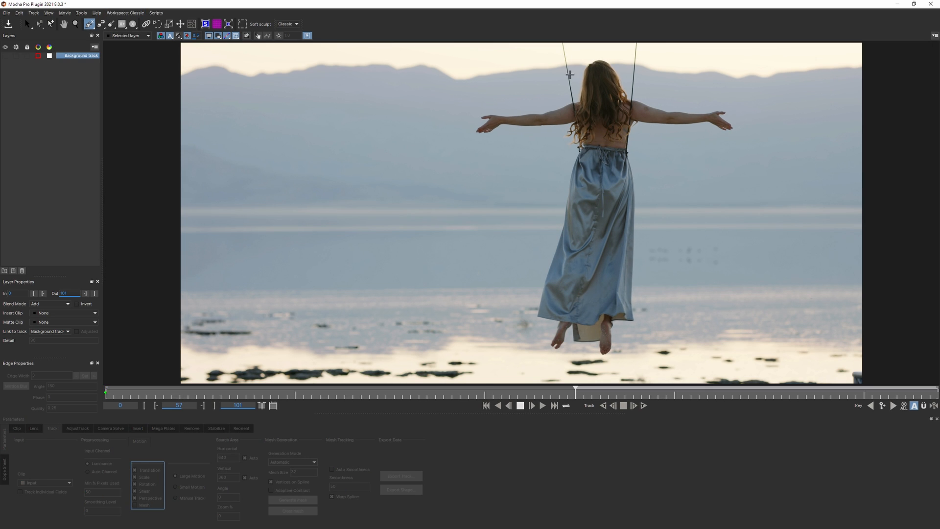
{"action": "left_click", "coordinate": [554, 43]}
{"action": "left_click", "coordinate": [572, 105]}
{"action": "left_click", "coordinate": [539, 106]}
{"action": "left_click", "coordinate": [459, 107]}
{"action": "left_click", "coordinate": [468, 146]}
{"action": "left_click", "coordinate": [559, 148]}
{"action": "left_click", "coordinate": [534, 290]}
{"action": "left_click_drag", "start_coordinate": [534, 297], "coordinate": [518, 310]}
{"action": "left_click", "coordinate": [545, 361]}
{"action": "left_click", "coordinate": [632, 363]}
{"action": "left_click", "coordinate": [651, 303]}
{"action": "left_click", "coordinate": [658, 121]}
{"action": "left_click_drag", "start_coordinate": [659, 122], "coordinate": [651, 130]}
{"action": "left_click", "coordinate": [746, 145]}
{"action": "left_click", "coordinate": [743, 103]}
{"action": "left_click", "coordinate": [657, 93]}
{"action": "left_click", "coordinate": [643, 43]}
{"action": "right_click", "coordinate": [631, 80]}
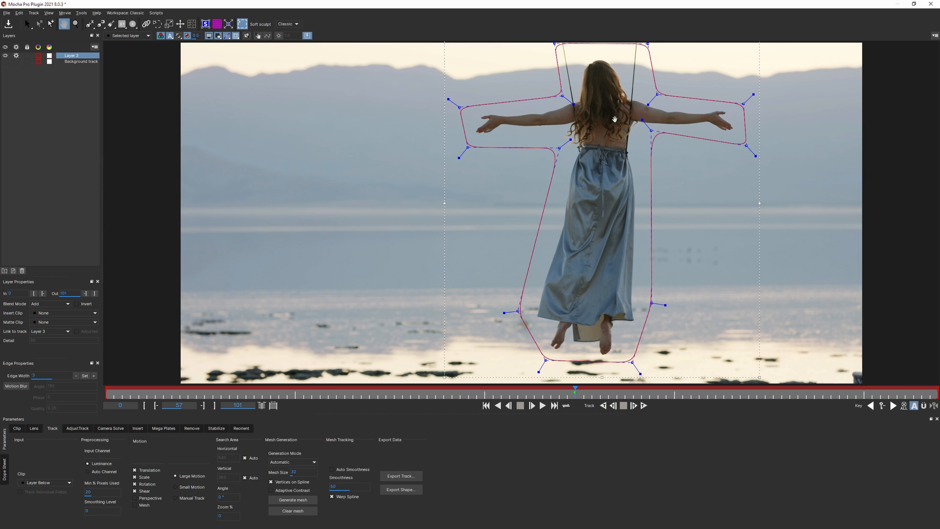
- Rename the new layer around the woman as "girl track matte"
{"action": "left_click_drag", "start_coordinate": [615, 119], "coordinate": [606, 182]}
{"action": "left_click_drag", "start_coordinate": [525, 77], "coordinate": [641, 91]}
{"action": "key", "text": "x"}
{"action": "left_click_drag", "start_coordinate": [609, 243], "coordinate": [585, 185]}
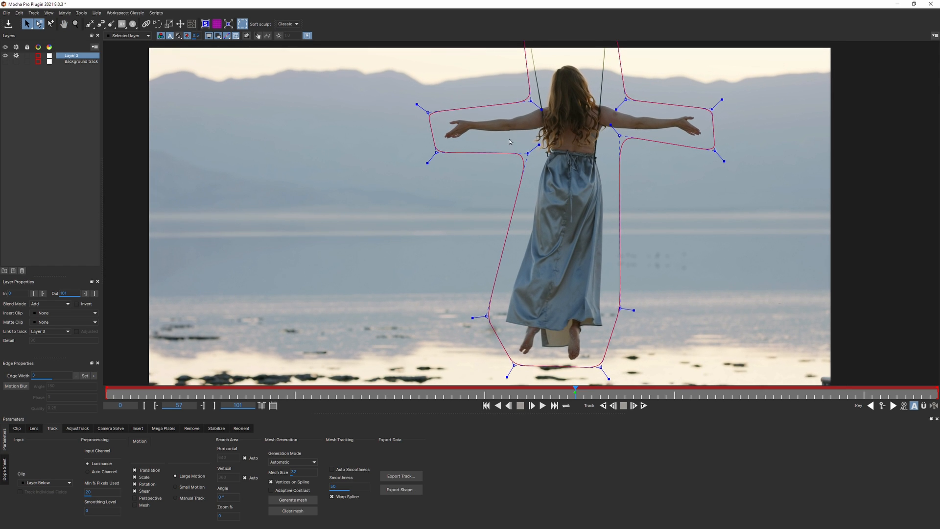
{"action": "double_click", "coordinate": [77, 56]}
{"action": "type", "text": "gro"}
{"action": "type", "text": "l track matter"}
{"action": "key", "text": "Return"}
{"action": "double_click", "coordinate": [91, 59]}
{"action": "key", "text": "Right"}
{"action": "key", "text": "BackSpace"}
{"action": "key", "text": "Return"}
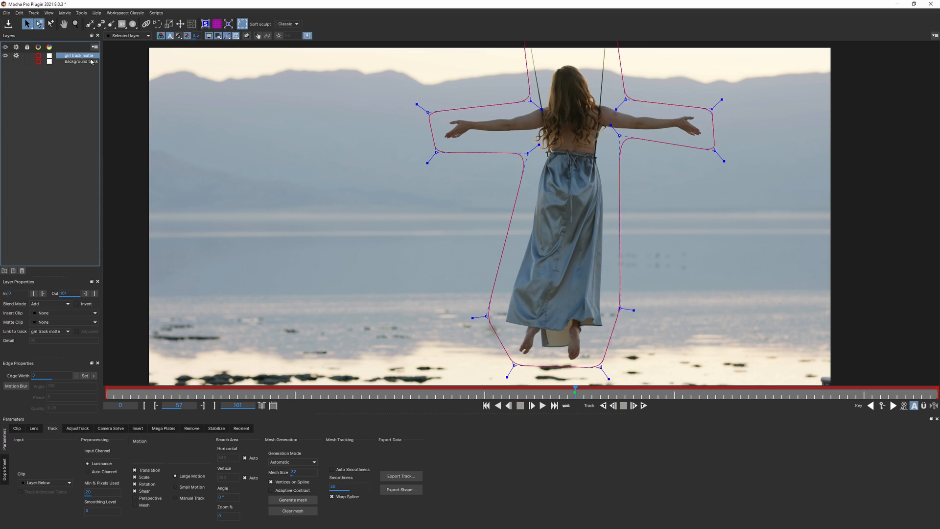
- Limit the girl track matte's motion to Translation and track it forward from frame 57 to frame 101
{"action": "left_click", "coordinate": [150, 478]}
{"action": "left_click", "coordinate": [644, 405]}
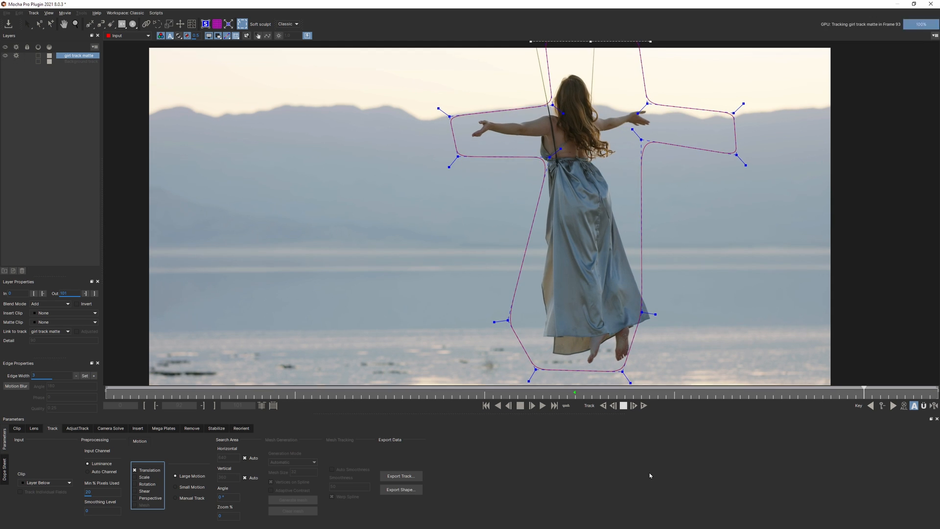
{"action": "left_click", "coordinate": [720, 218]}
{"action": "left_click", "coordinate": [645, 267]}
- At frame 101, reshape the girl track matte to her turned pose, shifting the lower part right and pulling both arm ends inward
{"action": "key", "text": "x"}
{"action": "left_click_drag", "start_coordinate": [729, 293], "coordinate": [617, 245]}
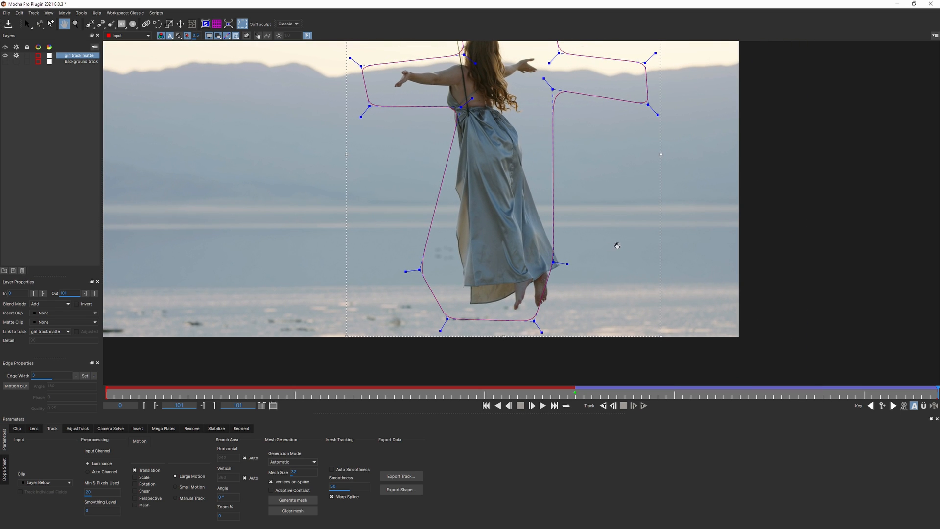
{"action": "key", "text": "s"}
{"action": "left_click_drag", "start_coordinate": [508, 340], "coordinate": [525, 337]}
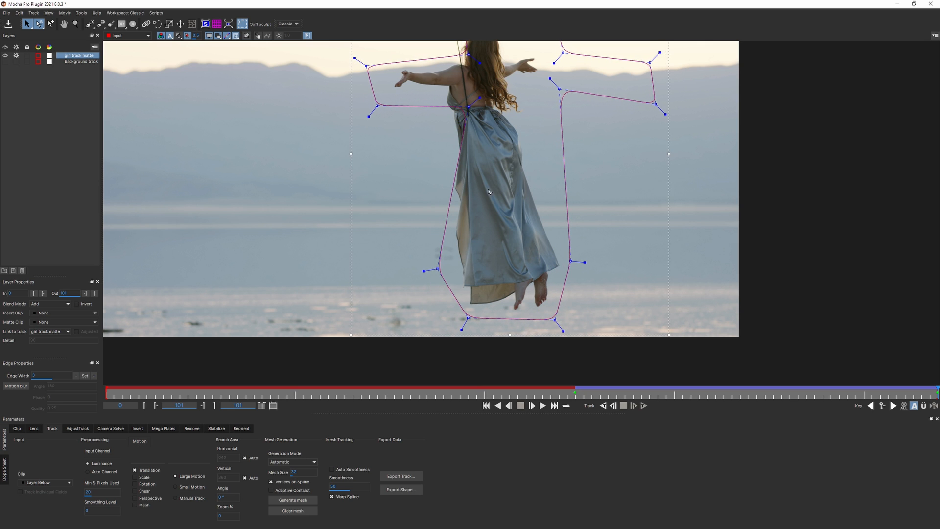
{"action": "key", "text": "x"}
{"action": "left_click_drag", "start_coordinate": [515, 188], "coordinate": [513, 310]}
{"action": "left_click_drag", "start_coordinate": [510, 97], "coordinate": [479, 96]}
{"action": "left_click_drag", "start_coordinate": [678, 162], "coordinate": [517, 211]}
{"action": "left_click_drag", "start_coordinate": [537, 173], "coordinate": [512, 173]}
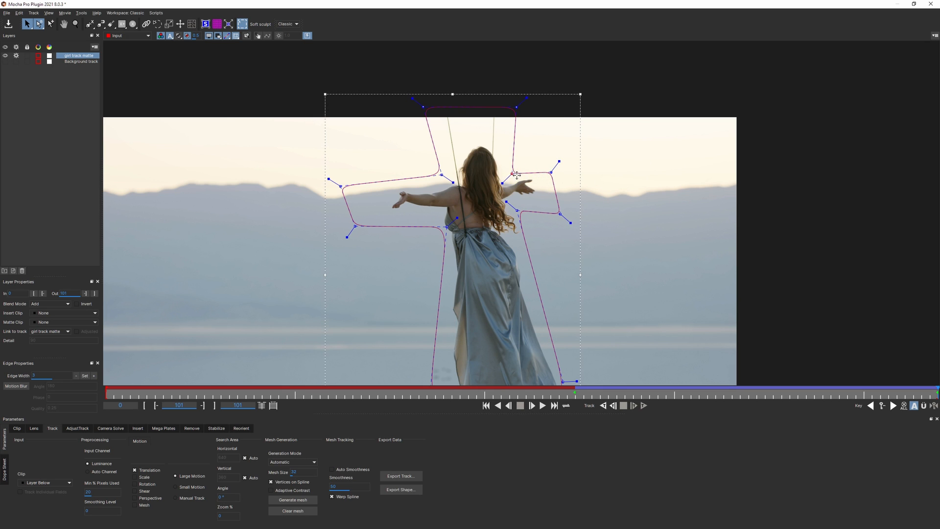
{"action": "left_click_drag", "start_coordinate": [295, 179], "coordinate": [399, 250]}
{"action": "left_click_drag", "start_coordinate": [356, 226], "coordinate": [383, 224]}
- Return to the frame where the girl track matte was drawn and track it backward to the clip's start
{"action": "left_click", "coordinate": [613, 405]}
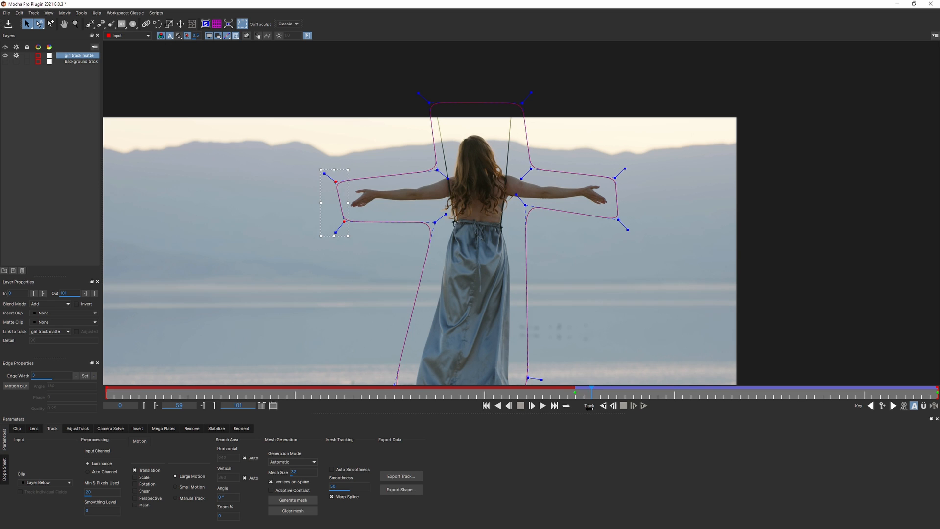
{"action": "left_click", "coordinate": [603, 406]}
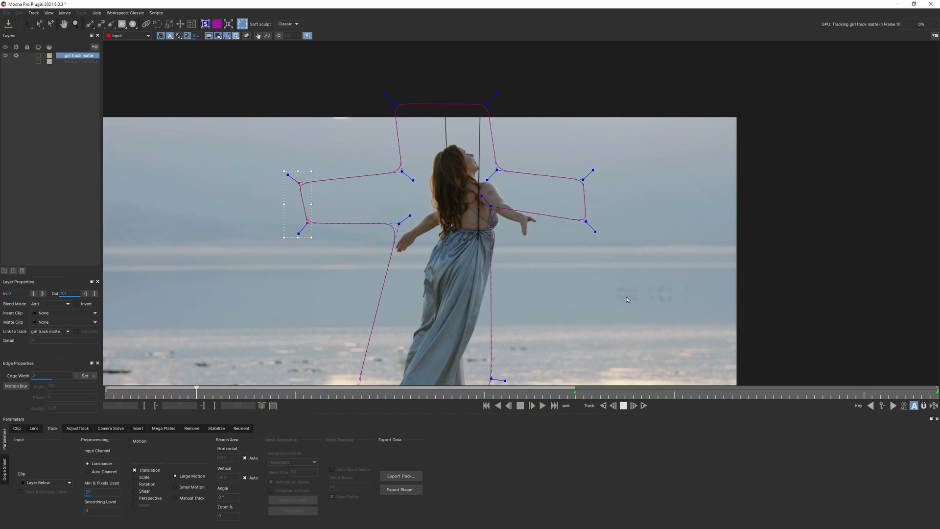
- At frame 20, shift the girl track matte onto the woman and adjust its points around both arms
{"action": "left_click_drag", "start_coordinate": [244, 396], "coordinate": [273, 395]}
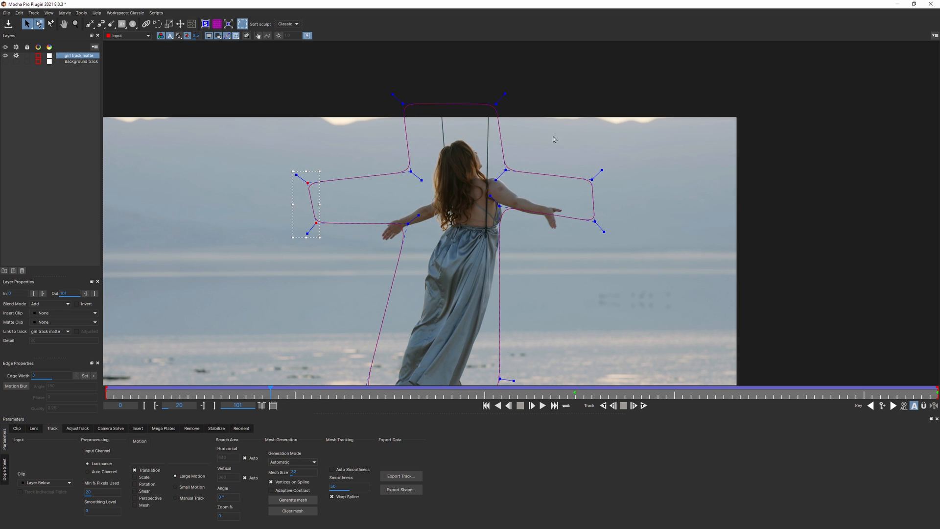
{"action": "left_click", "coordinate": [482, 92]}
{"action": "left_click", "coordinate": [464, 105]}
{"action": "left_click_drag", "start_coordinate": [450, 92], "coordinate": [460, 96]}
{"action": "key", "text": "x"}
{"action": "left_click_drag", "start_coordinate": [589, 308], "coordinate": [601, 198]}
{"action": "key", "text": "s"}
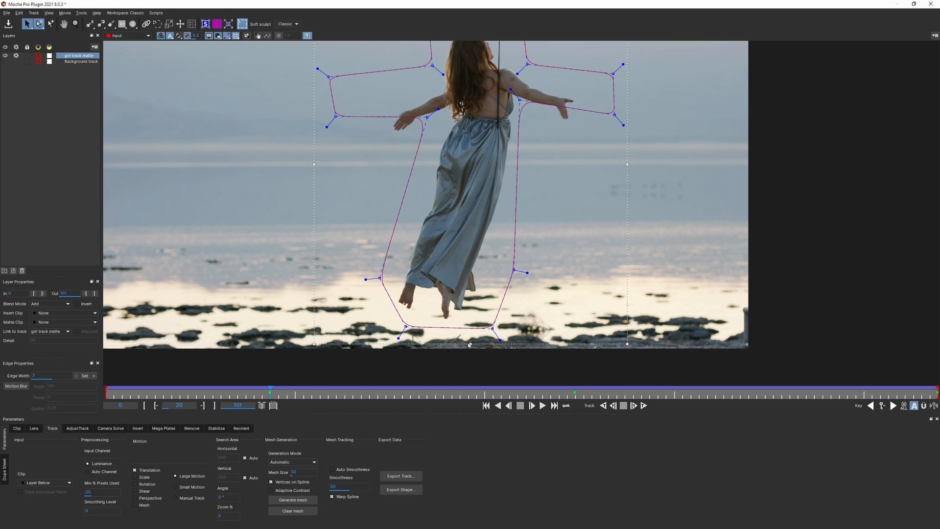
{"action": "left_click_drag", "start_coordinate": [638, 77], "coordinate": [530, 157]}
{"action": "left_click_drag", "start_coordinate": [685, 57], "coordinate": [482, 140]}
{"action": "left_click_drag", "start_coordinate": [522, 105], "coordinate": [518, 110]}
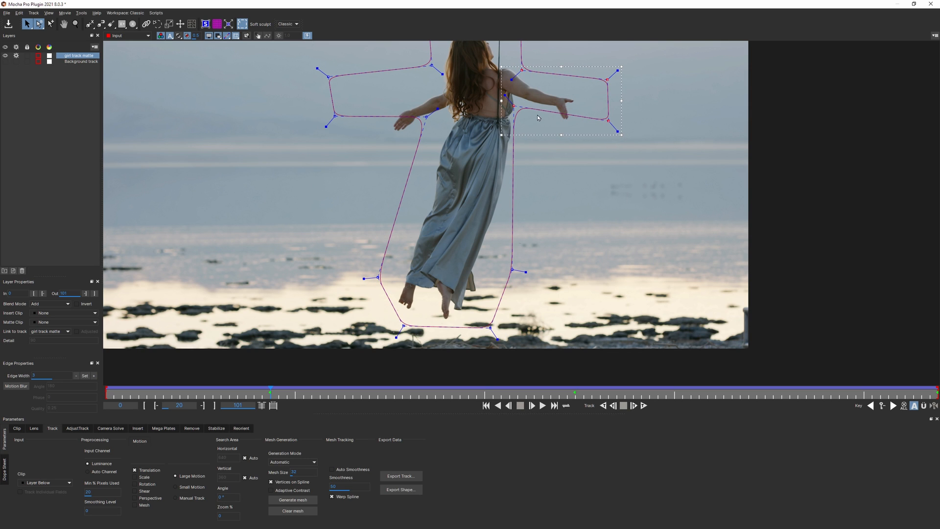
{"action": "left_click_drag", "start_coordinate": [626, 101], "coordinate": [606, 101]}
{"action": "left_click_drag", "start_coordinate": [274, 55], "coordinate": [484, 147]}
{"action": "left_click_drag", "start_coordinate": [432, 65], "coordinate": [443, 82]}
{"action": "mouse_move", "coordinate": [328, 114]}
{"action": "left_mouse_down"}
{"action": "mouse_move", "coordinate": [343, 132]}
{"action": "mouse_move", "coordinate": [350, 127]}
{"action": "mouse_move", "coordinate": [335, 119]}
{"action": "left_mouse_up"}
- At frame 0, pull the girl track matte's right arm section in toward her body and tighten the points around her feet and hem
{"action": "left_click_drag", "start_coordinate": [270, 391], "coordinate": [107, 391]}
{"action": "left_click_drag", "start_coordinate": [602, 83], "coordinate": [483, 159]}
{"action": "left_click_drag", "start_coordinate": [551, 116], "coordinate": [550, 142]}
{"action": "left_click_drag", "start_coordinate": [558, 196], "coordinate": [520, 166]}
{"action": "left_click_drag", "start_coordinate": [469, 327], "coordinate": [497, 324]}
{"action": "left_click_drag", "start_coordinate": [383, 326], "coordinate": [397, 328]}
{"action": "left_click_drag", "start_coordinate": [356, 277], "coordinate": [390, 279]}
- At frame 0, fold the matte's left arm section down along her lowered arm and fit the shoulder and top points
{"action": "left_click_drag", "start_coordinate": [471, 161], "coordinate": [338, 71]}
{"action": "left_click_drag", "start_coordinate": [426, 85], "coordinate": [452, 90]}
{"action": "left_click", "coordinate": [380, 115]}
{"action": "left_click", "coordinate": [376, 125]}
{"action": "left_click_drag", "start_coordinate": [356, 88], "coordinate": [392, 177]}
{"action": "left_click_drag", "start_coordinate": [374, 124], "coordinate": [429, 161]}
{"action": "left_click", "coordinate": [446, 145]}
{"action": "left_click_drag", "start_coordinate": [449, 91], "coordinate": [432, 194]}
{"action": "left_click_drag", "start_coordinate": [406, 73], "coordinate": [412, 75]}
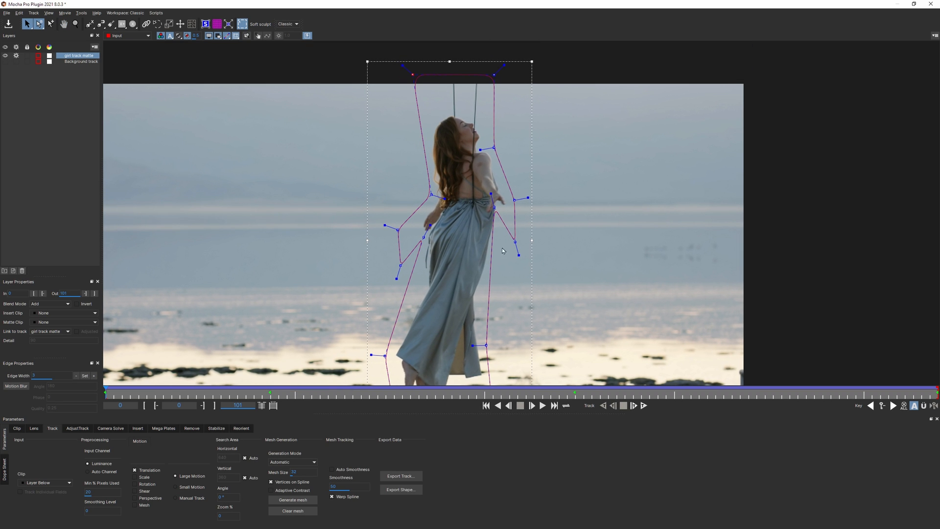
- At frame 87, adjust the girl track matte's point beside the right hem of the dress, and check the matte back to frame 55
{"action": "left_click_drag", "start_coordinate": [189, 396], "coordinate": [822, 385]}
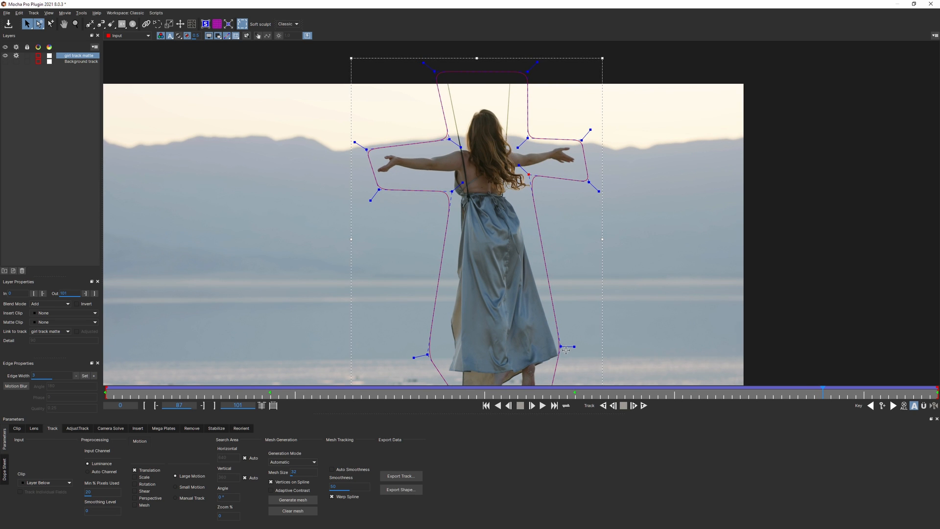
{"action": "key", "text": "x"}
{"action": "left_click_drag", "start_coordinate": [593, 320], "coordinate": [448, 267]}
{"action": "key", "text": "z"}
{"action": "left_click_drag", "start_coordinate": [415, 229], "coordinate": [418, 199]}
{"action": "left_click", "coordinate": [674, 393]}
{"action": "left_click_drag", "start_coordinate": [674, 393], "coordinate": [559, 393]}
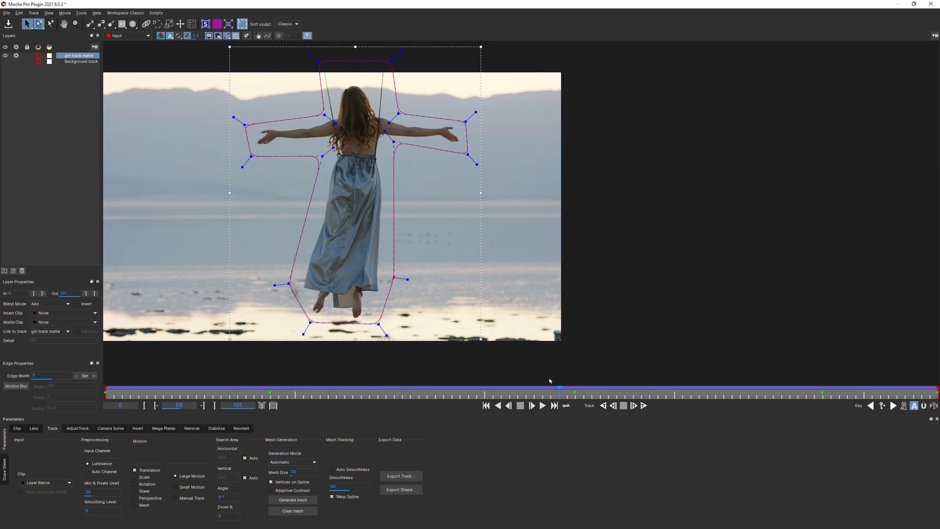
- Turn off processing on the girl track matte, and show the Background track layer's splines at frame 0
{"action": "left_click", "coordinate": [16, 57]}
{"action": "left_click", "coordinate": [76, 61]}
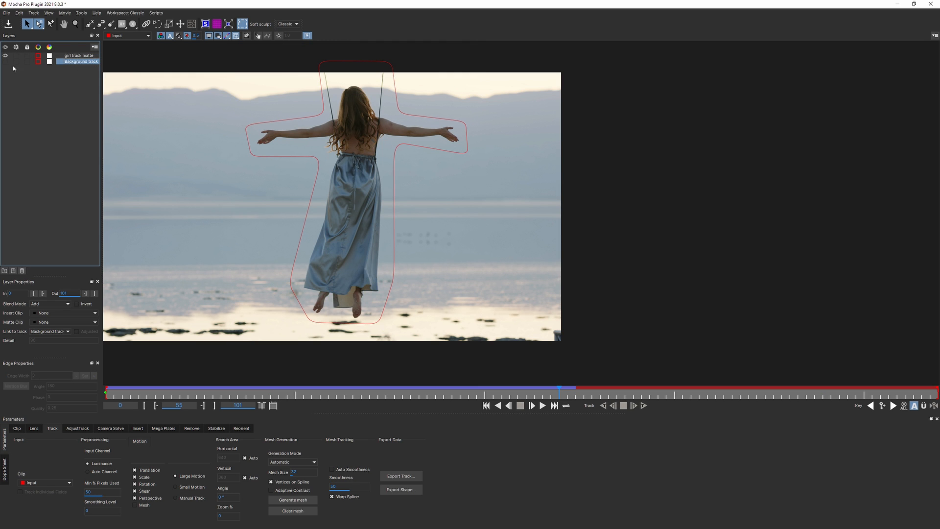
{"action": "left_click_drag", "start_coordinate": [262, 393], "coordinate": [106, 394]}
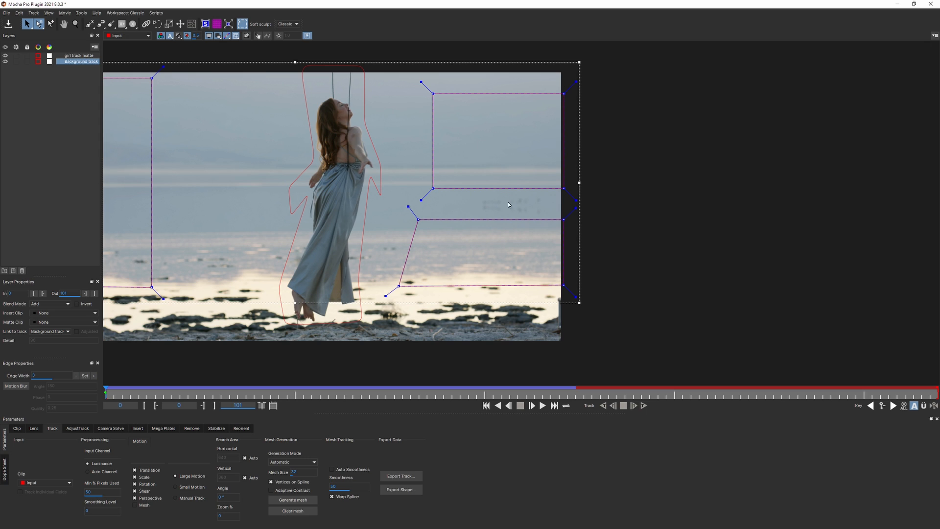
- Turn on the matte fill overlay and check where the girl track matte overlaps the background splines between frames 0 and 33
{"action": "left_click", "coordinate": [180, 36]}
{"action": "left_click", "coordinate": [179, 37]}
{"action": "left_click", "coordinate": [179, 36]}
{"action": "left_click", "coordinate": [179, 37]}
{"action": "left_click", "coordinate": [179, 36]}
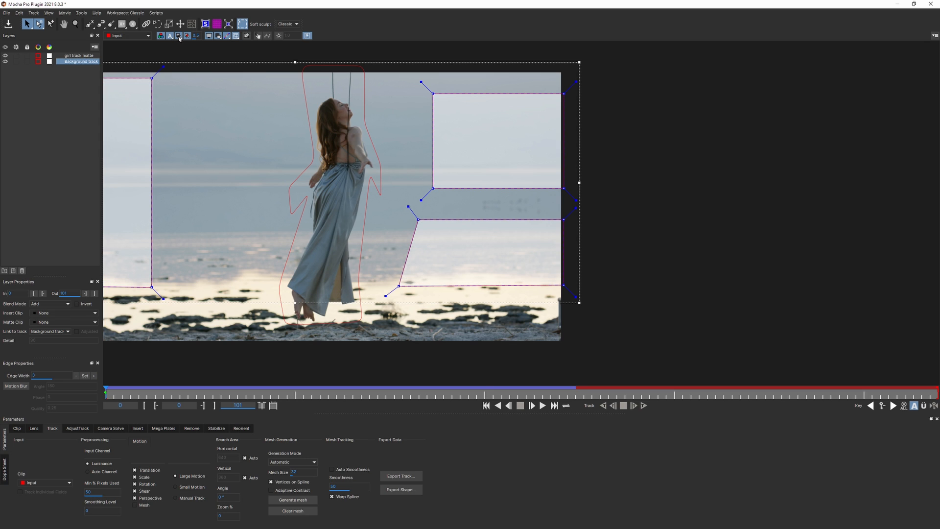
{"action": "left_click_drag", "start_coordinate": [323, 392], "coordinate": [377, 391]}
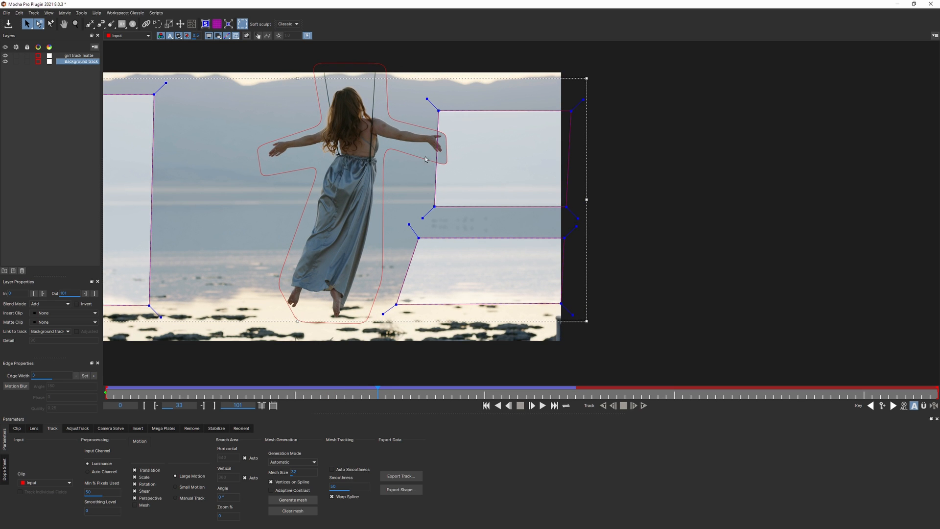
{"action": "left_click_drag", "start_coordinate": [382, 396], "coordinate": [104, 382]}
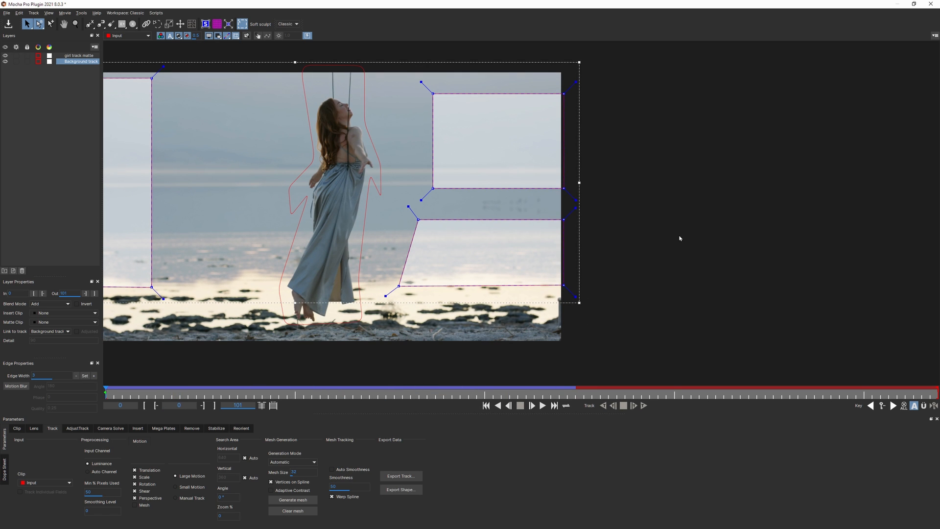
- At frame 101, extend the left and lower-right background splines to the image's lower edge, lower the upper-right spline's top edge, and track backward
{"action": "left_click", "coordinate": [49, 13]}
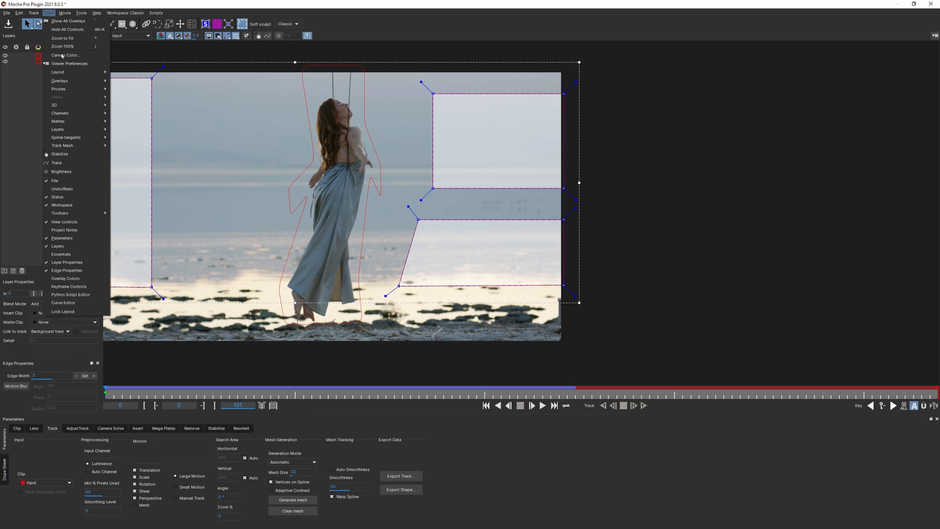
{"action": "left_click", "coordinate": [80, 39]}
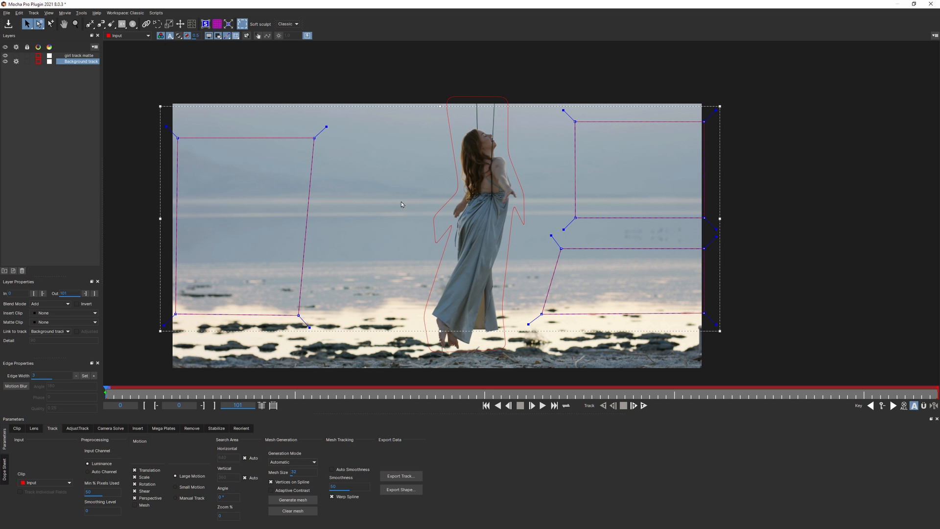
{"action": "left_click_drag", "start_coordinate": [255, 391], "coordinate": [932, 377]}
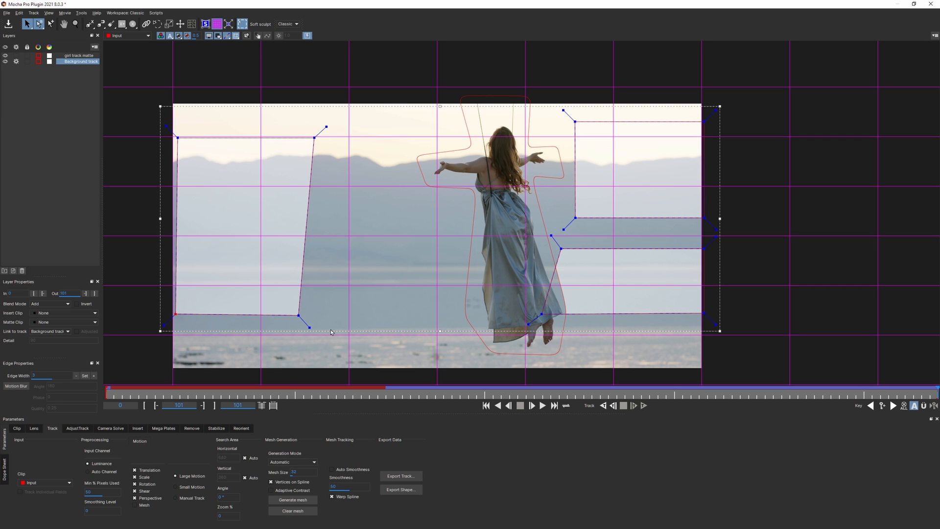
{"action": "left_click_drag", "start_coordinate": [334, 329], "coordinate": [105, 286]}
{"action": "left_click_drag", "start_coordinate": [299, 319], "coordinate": [265, 368]}
{"action": "left_click_drag", "start_coordinate": [543, 329], "coordinate": [544, 369]}
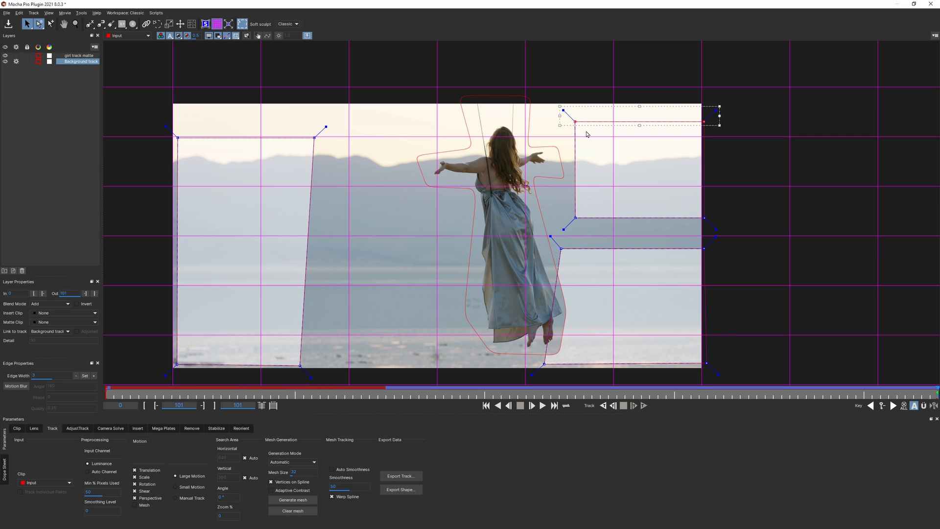
{"action": "left_click_drag", "start_coordinate": [580, 126], "coordinate": [580, 155]}
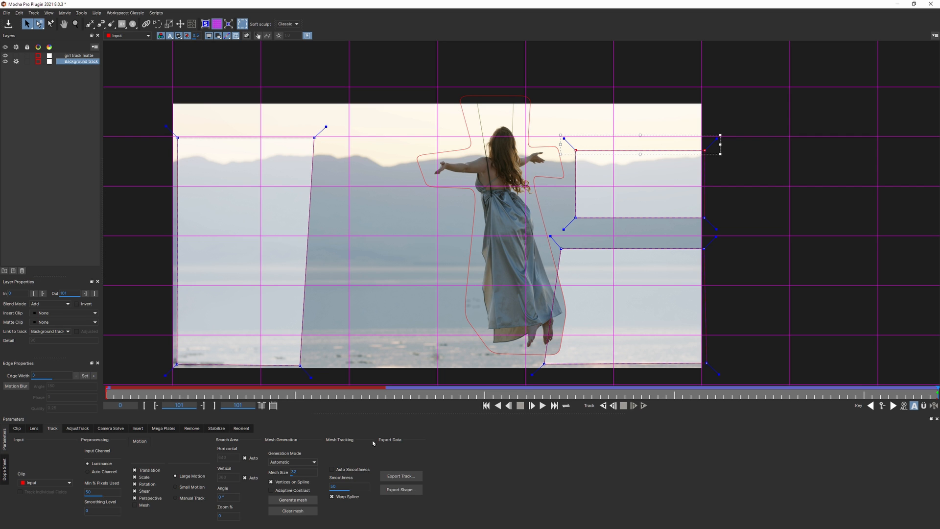
{"action": "left_click", "coordinate": [602, 405]}
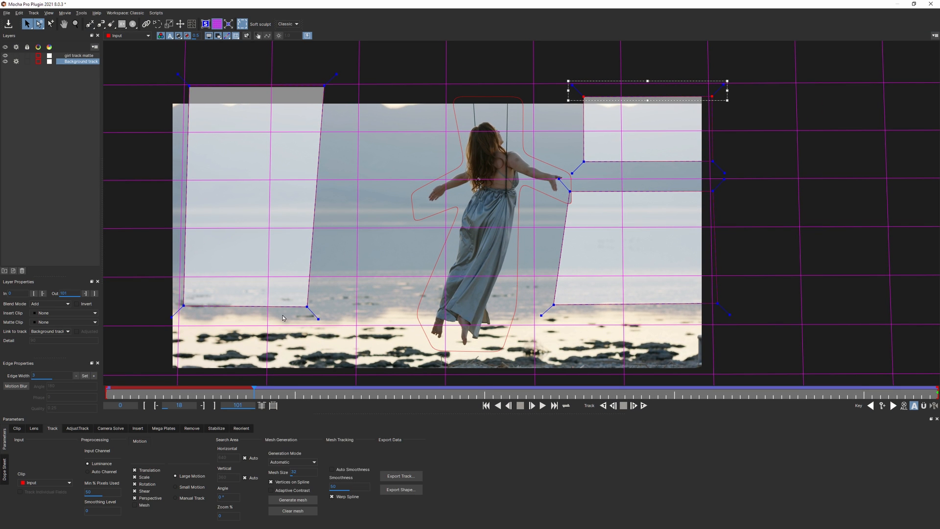
- At frame 27, move all Background track splines down to the image's lower edge and track backward to frame 0
{"action": "left_click_drag", "start_coordinate": [269, 395], "coordinate": [294, 392]}
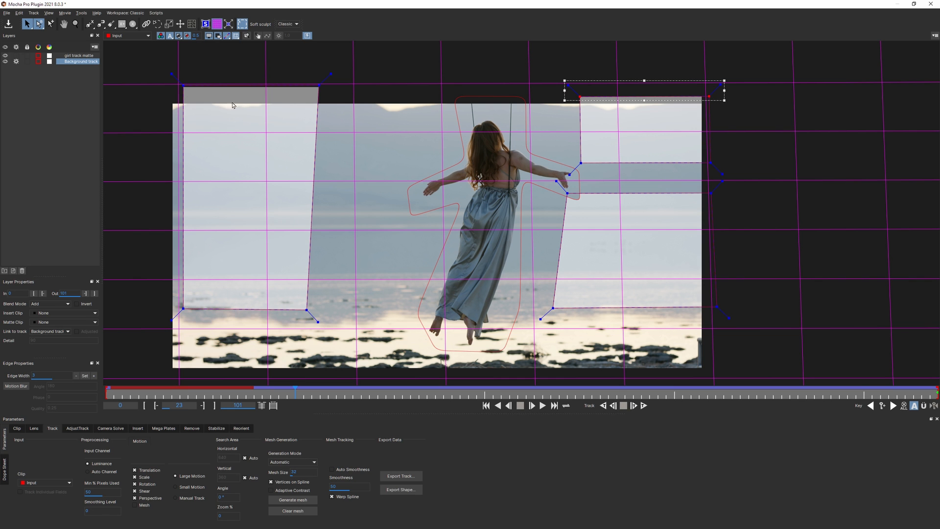
{"action": "left_click_drag", "start_coordinate": [296, 393], "coordinate": [327, 397]}
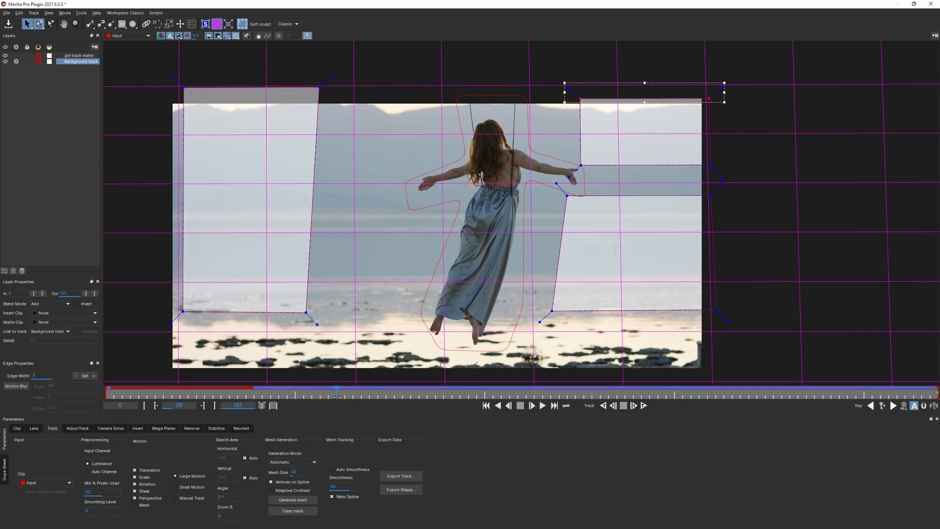
{"action": "key", "text": "ctrl+a"}
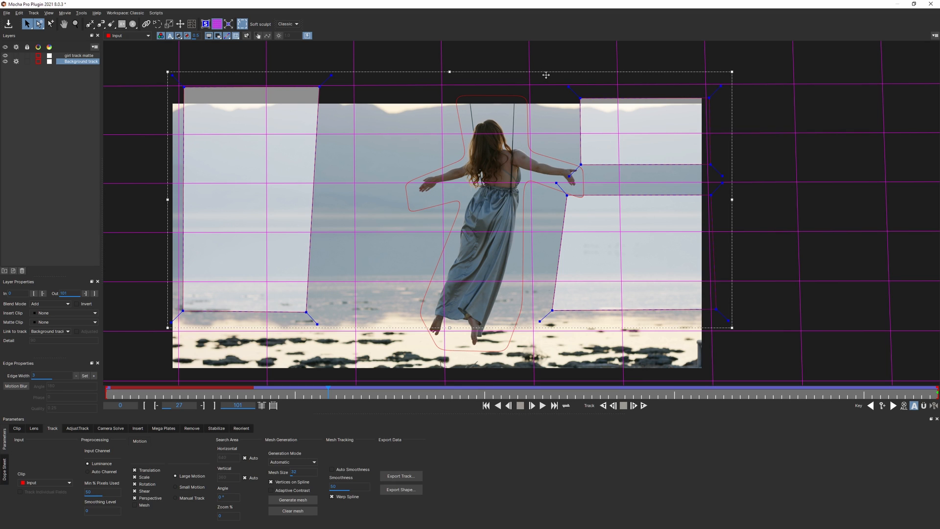
{"action": "left_click_drag", "start_coordinate": [550, 76], "coordinate": [542, 131]}
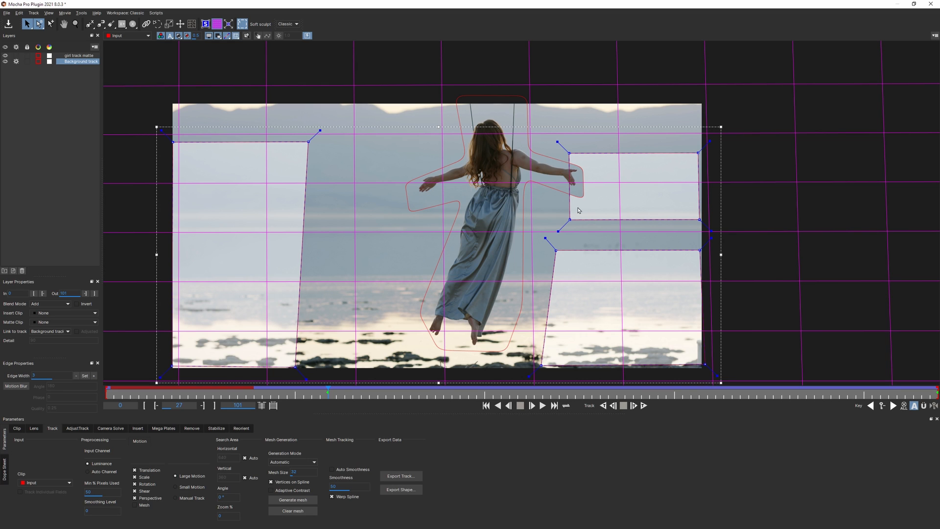
{"action": "left_click", "coordinate": [606, 406]}
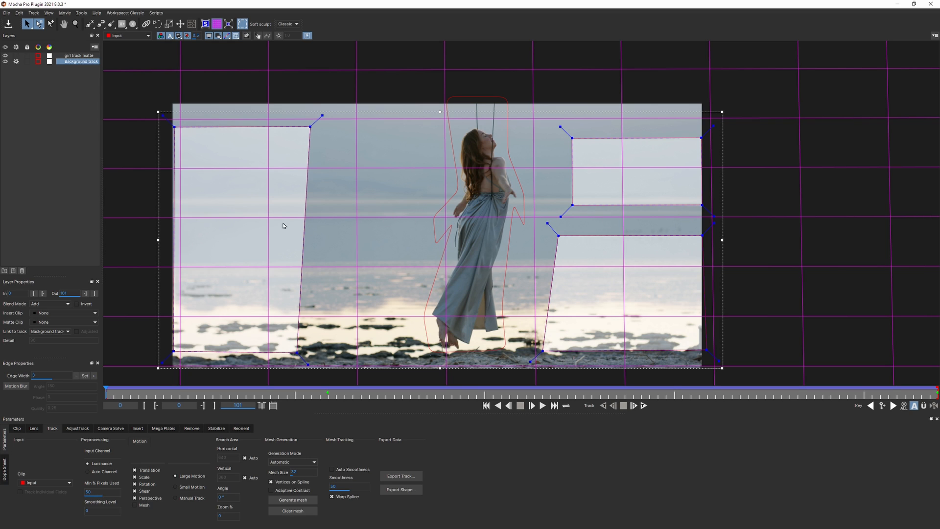
- Turn off the matte fill overlay and check the background track across the early frames, stopping at frame 27
{"action": "left_click", "coordinate": [542, 405]}
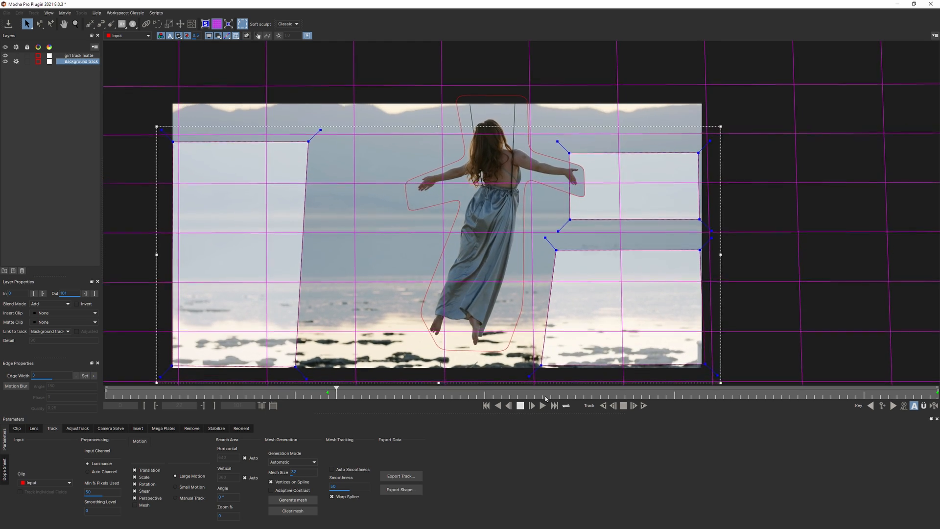
{"action": "left_click", "coordinate": [520, 405]}
{"action": "left_click_drag", "start_coordinate": [443, 392], "coordinate": [106, 392]}
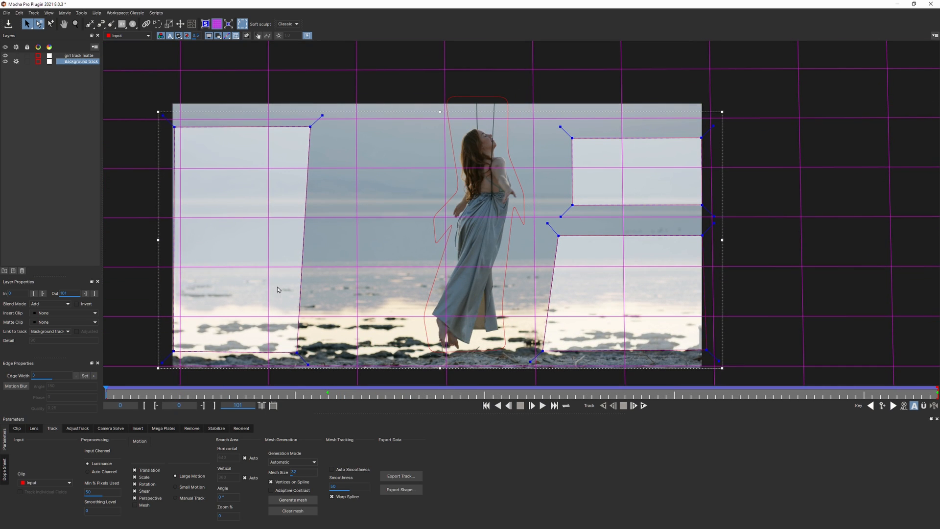
{"action": "left_click", "coordinate": [187, 35]}
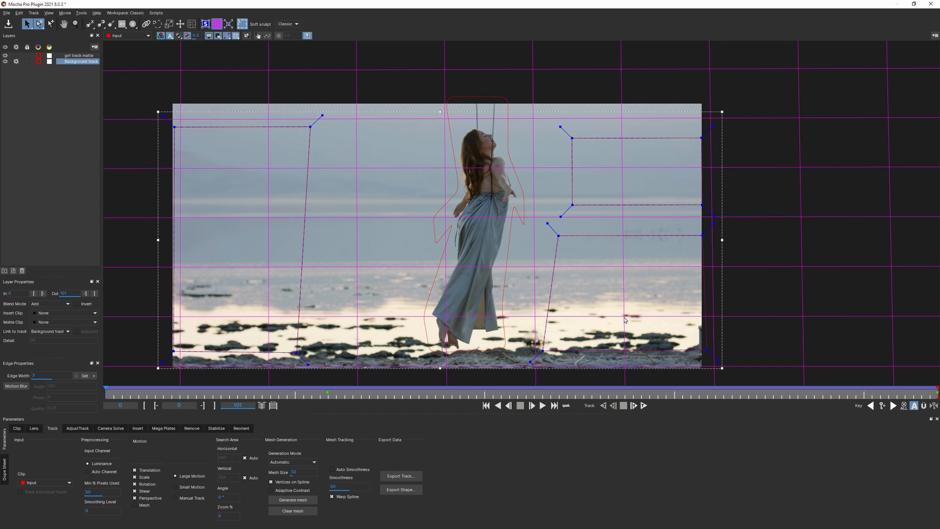
{"action": "left_click_drag", "start_coordinate": [122, 395], "coordinate": [190, 409]}
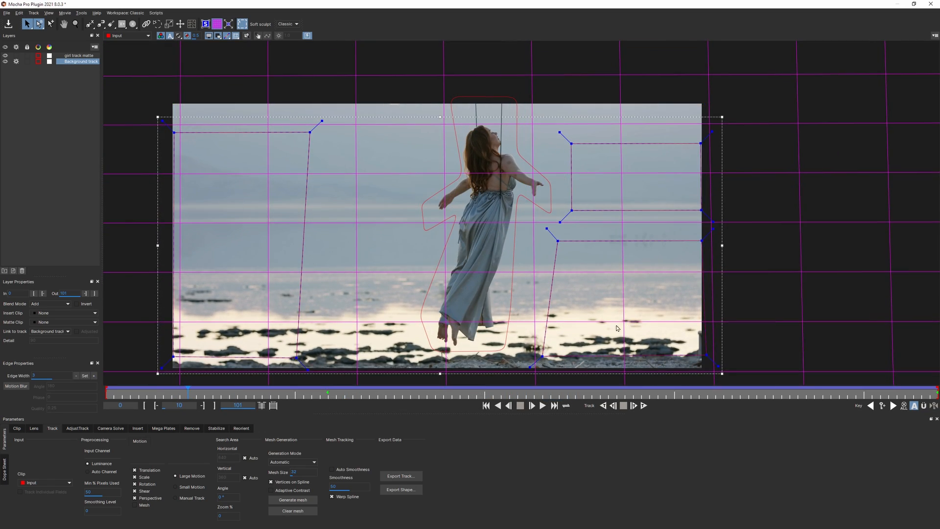
{"action": "left_click", "coordinate": [634, 405]}
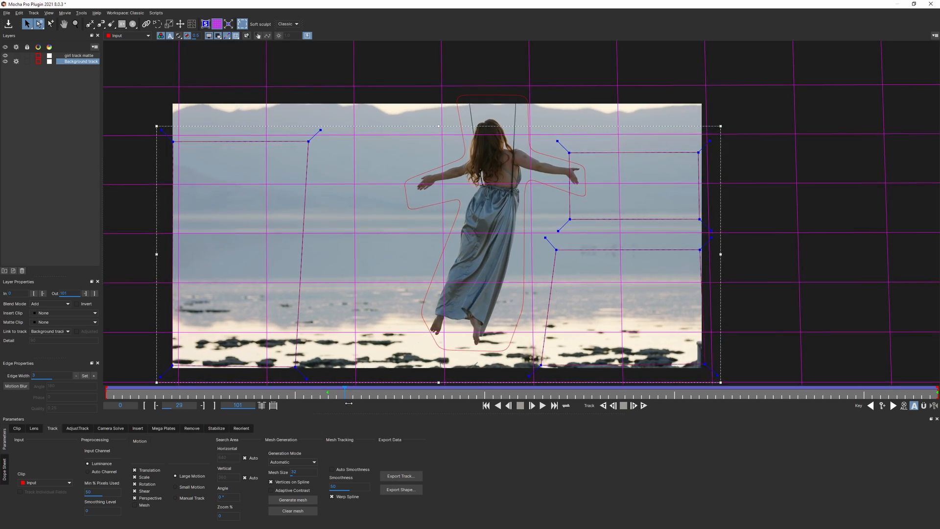
{"action": "left_click_drag", "start_coordinate": [628, 401], "coordinate": [328, 401]}
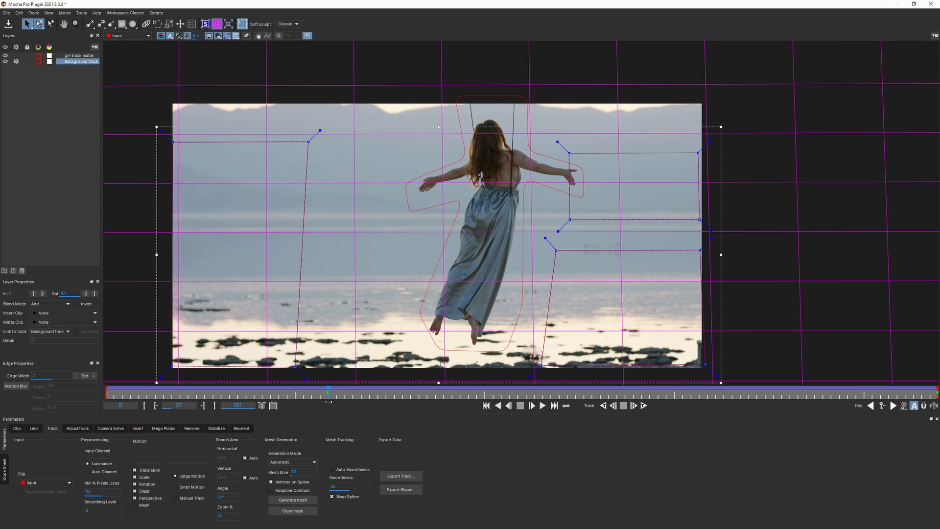
- Delete all of the Background track layer's keyframes after frame 27, through frame 101
{"action": "left_click", "coordinate": [5, 469]}
{"action": "left_click_drag", "start_coordinate": [378, 435], "coordinate": [936, 439]}
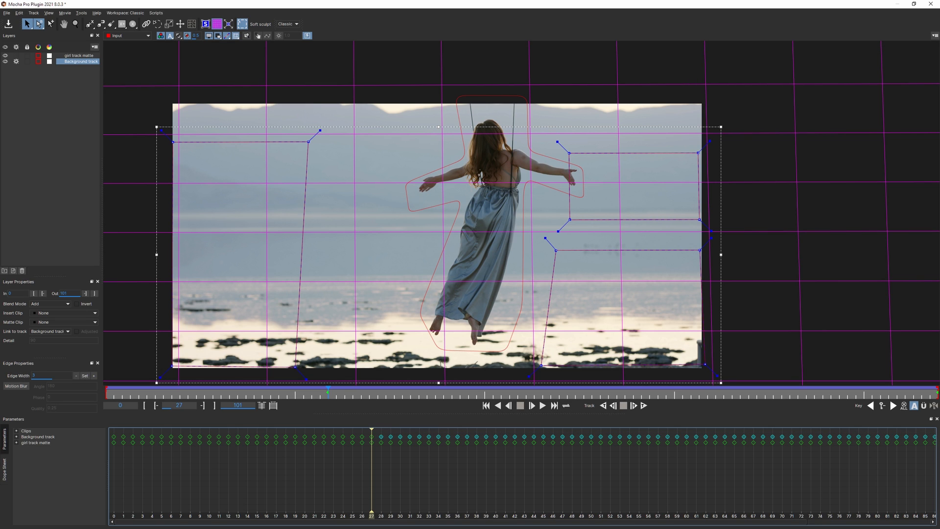
{"action": "key", "text": "Delete"}
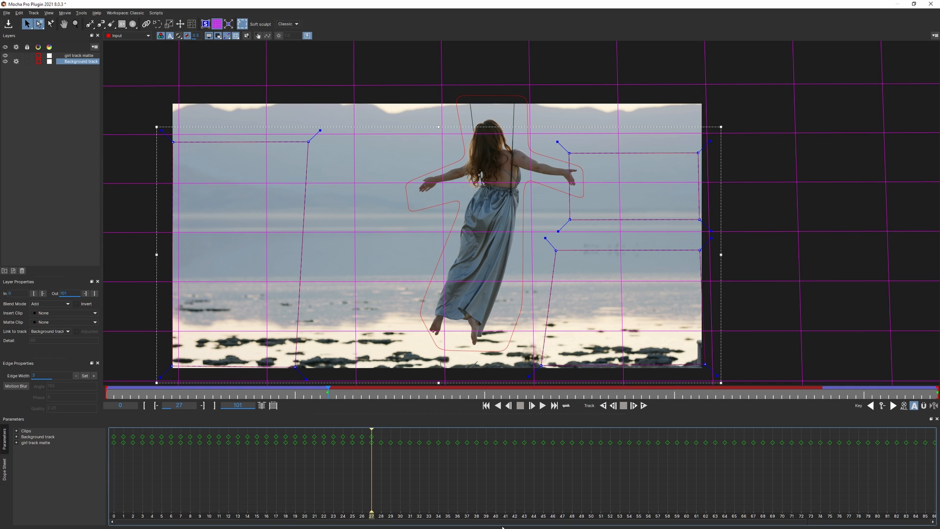
{"action": "left_click_drag", "start_coordinate": [502, 524], "coordinate": [628, 523]}
{"action": "left_click_drag", "start_coordinate": [782, 432], "coordinate": [934, 439]}
{"action": "key", "text": "Delete"}
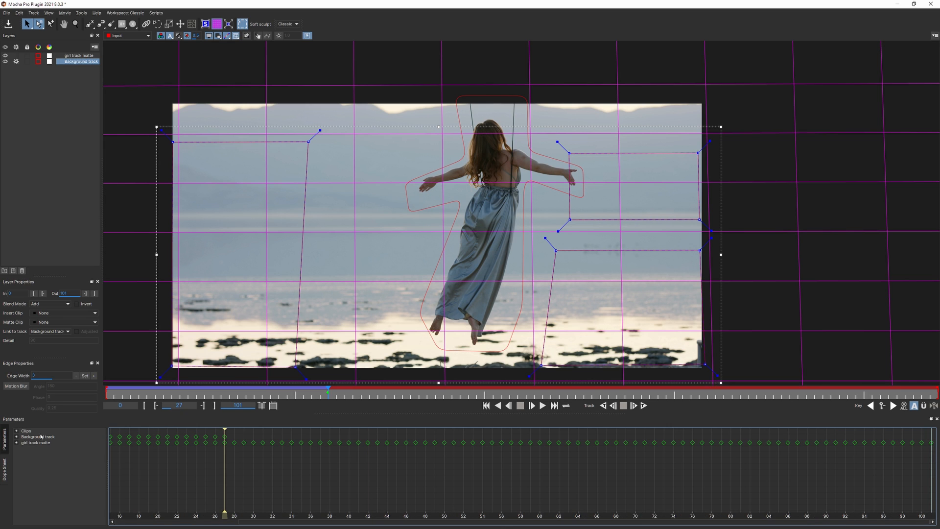
- Limit the tracked motion to Translation, track the background forward from frame 27 to 101, and review it back to frame 0
{"action": "left_click", "coordinate": [4, 443]}
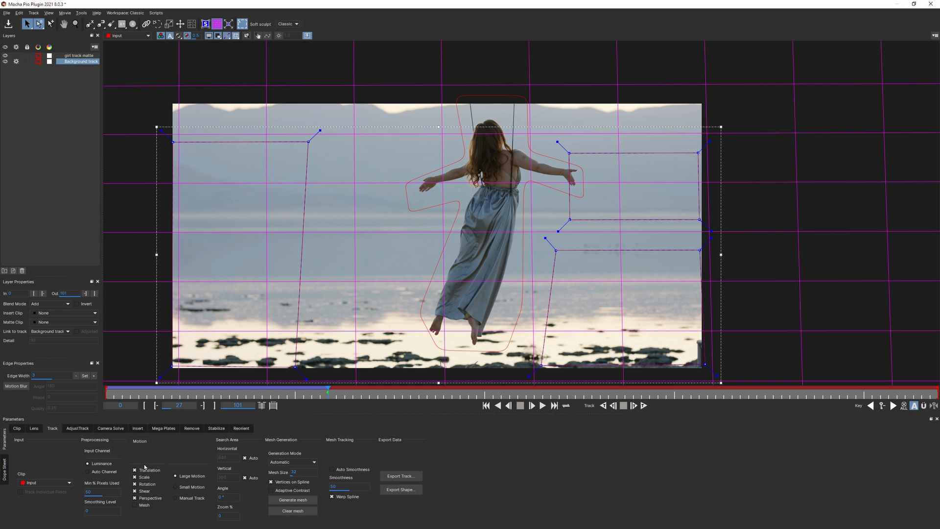
{"action": "left_click", "coordinate": [135, 483]}
{"action": "left_click", "coordinate": [643, 405]}
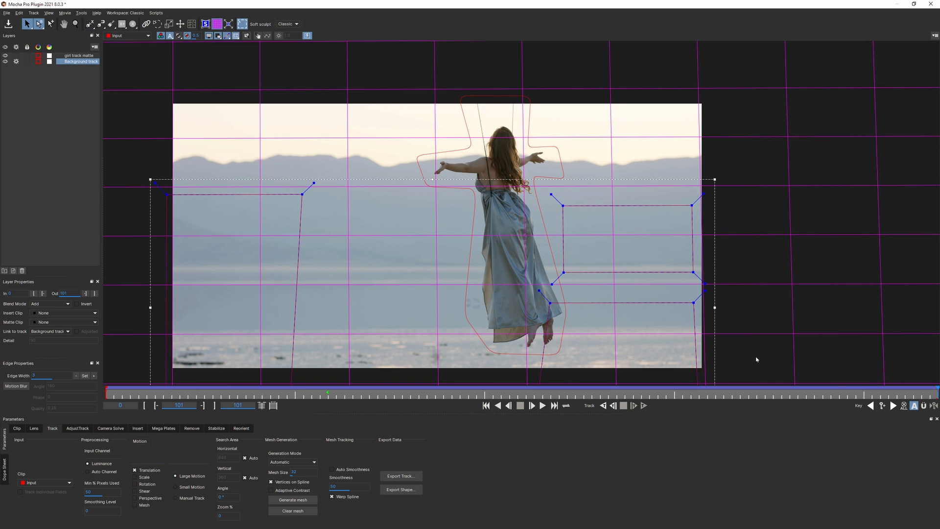
{"action": "left_click_drag", "start_coordinate": [861, 396], "coordinate": [107, 399]}
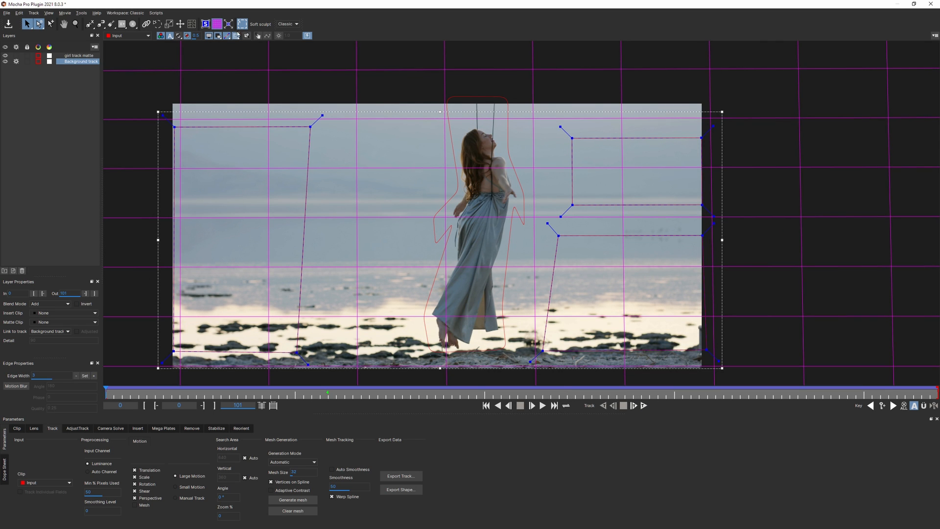
- Hide the planar grid and preview the Background track layer stabilized on all motion with maximum smoothing
{"action": "left_click", "coordinate": [217, 27]}
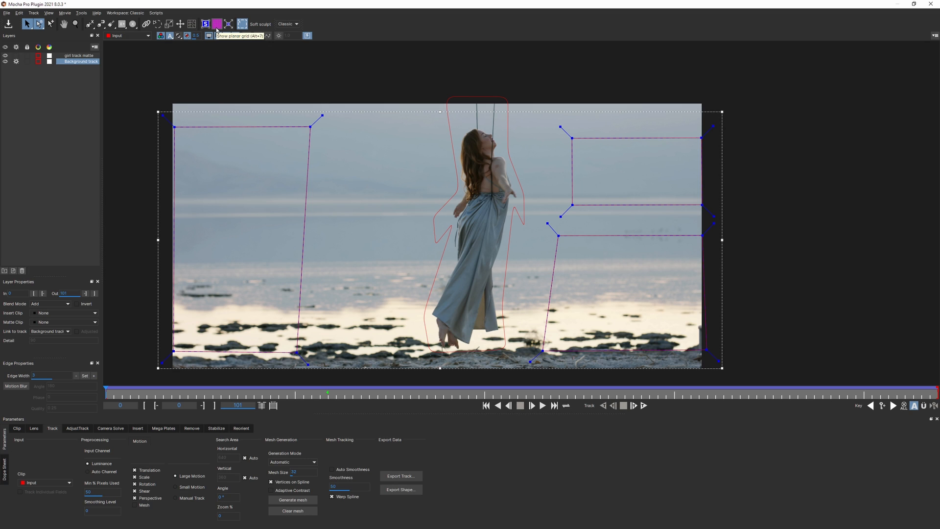
{"action": "left_click", "coordinate": [217, 27]}
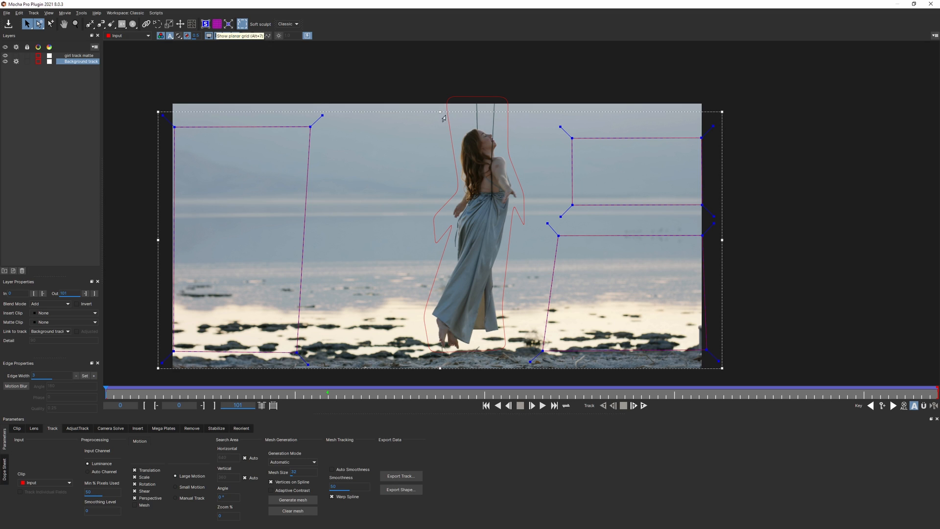
{"action": "left_click", "coordinate": [221, 430]}
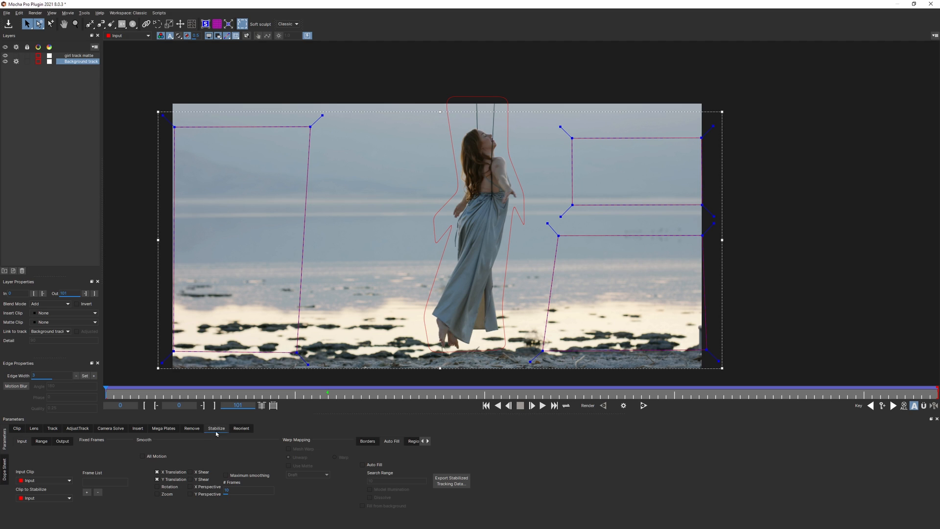
{"action": "left_click", "coordinate": [156, 456]}
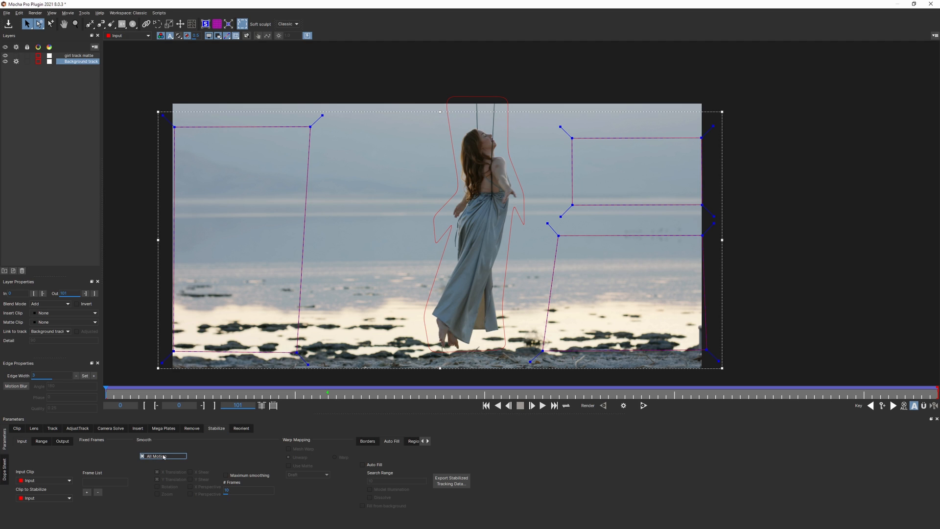
{"action": "left_click", "coordinate": [253, 476]}
{"action": "left_click", "coordinate": [542, 406]}
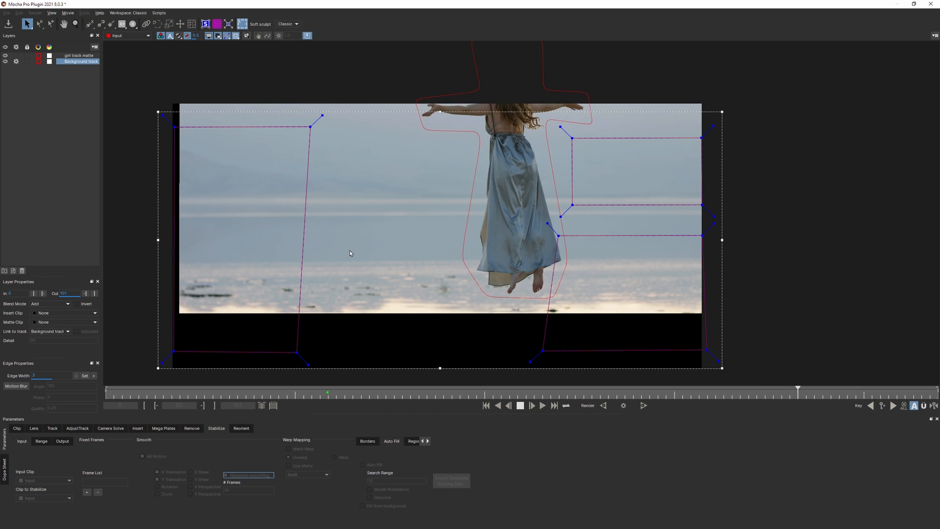
- Add frame 101 as a fixed frame for the stabilization and check the stabilized background back to frame 57
{"action": "mouse_move", "coordinate": [923, 395]}
{"action": "left_mouse_down"}
{"action": "mouse_move", "coordinate": [893, 396]}
{"action": "mouse_move", "coordinate": [935, 396]}
{"action": "mouse_move", "coordinate": [914, 396]}
{"action": "left_mouse_up"}
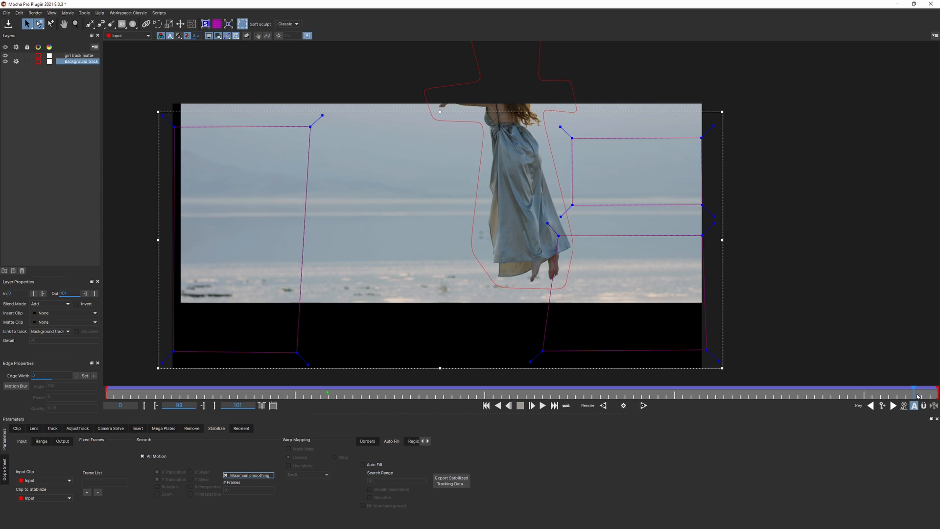
{"action": "left_click_drag", "start_coordinate": [906, 395], "coordinate": [937, 395]}
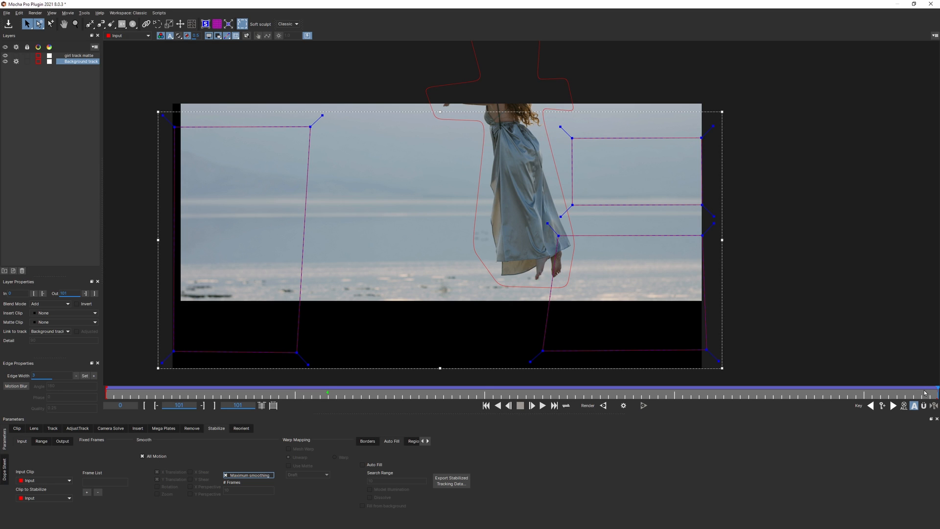
{"action": "left_click_drag", "start_coordinate": [936, 395], "coordinate": [939, 396]}
{"action": "left_click", "coordinate": [86, 492]}
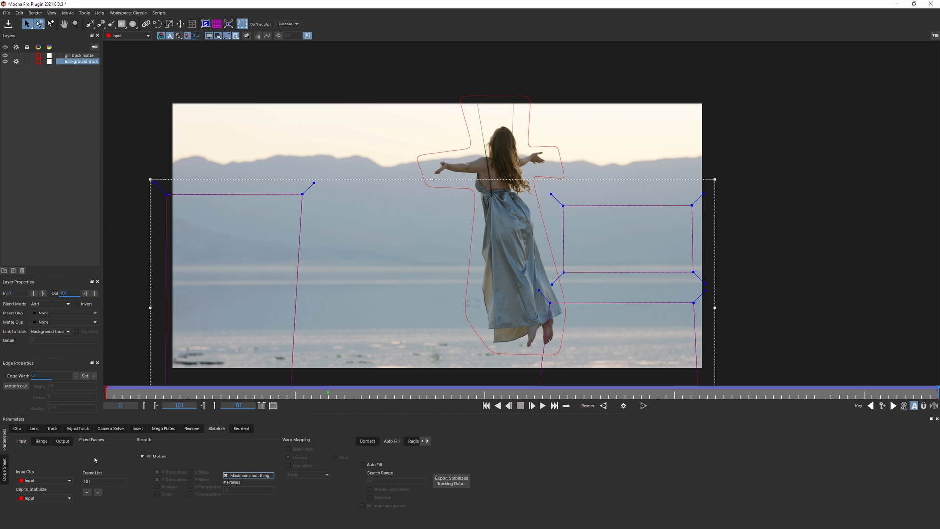
{"action": "left_click", "coordinate": [498, 406]}
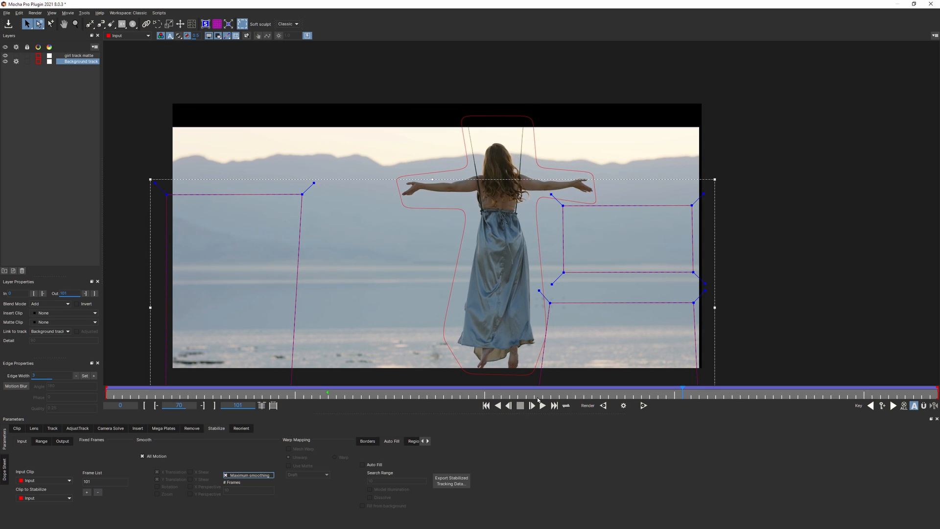
{"action": "left_click_drag", "start_coordinate": [682, 389], "coordinate": [866, 381]}
{"action": "left_click_drag", "start_coordinate": [806, 391], "coordinate": [578, 394]}
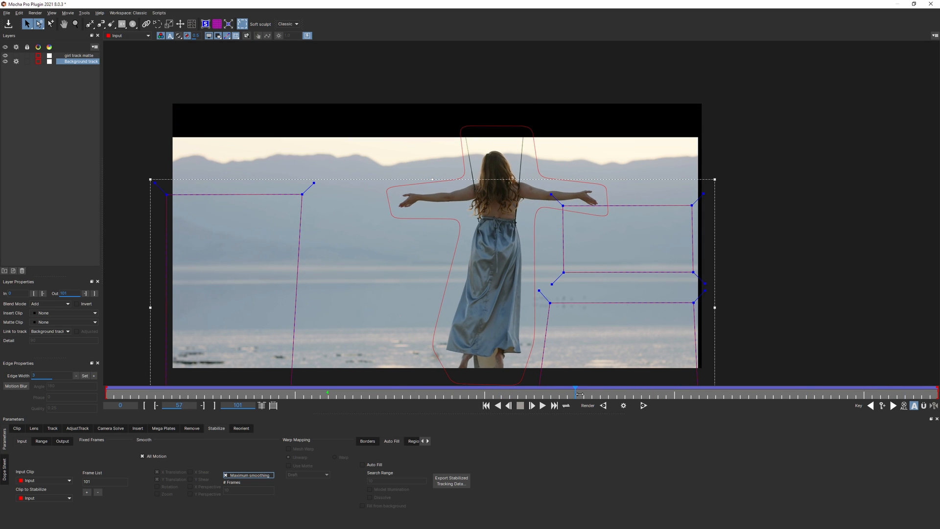
- At frame 57, raise the top edges of the left and upper-right Background track splines above the mountain ridge
{"action": "left_click", "coordinate": [142, 176]}
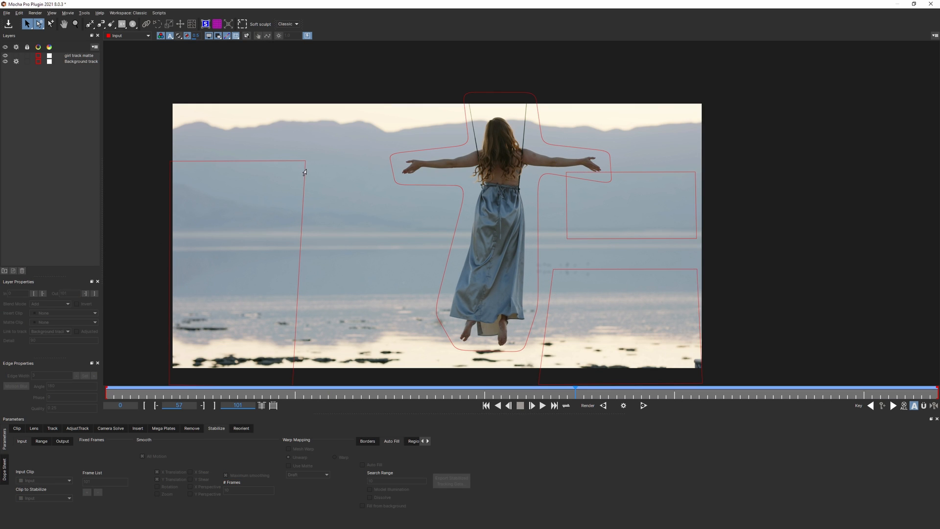
{"action": "left_click", "coordinate": [52, 428]}
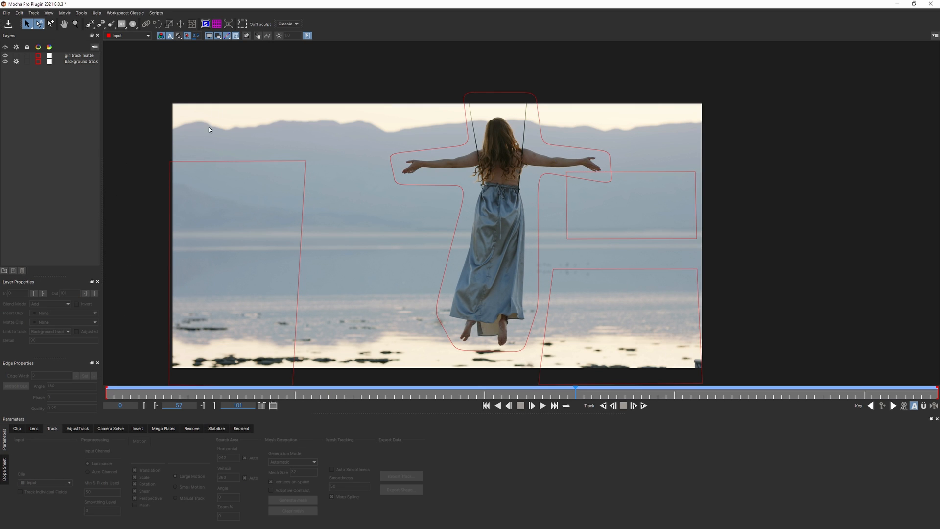
{"action": "left_click", "coordinate": [216, 161]}
{"action": "left_click_drag", "start_coordinate": [316, 166], "coordinate": [318, 114]}
{"action": "left_click_drag", "start_coordinate": [705, 180], "coordinate": [537, 140]}
{"action": "left_click_drag", "start_coordinate": [700, 173], "coordinate": [701, 117]}
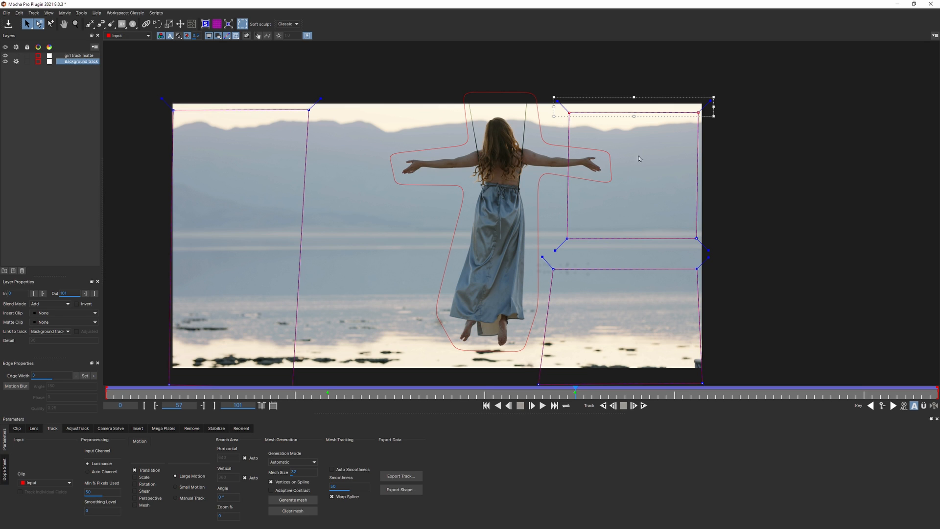
- Delete the Background track layer's keyframes after frame 57 and track all its splines forward again to frame 101
{"action": "key", "text": "ctrl+a"}
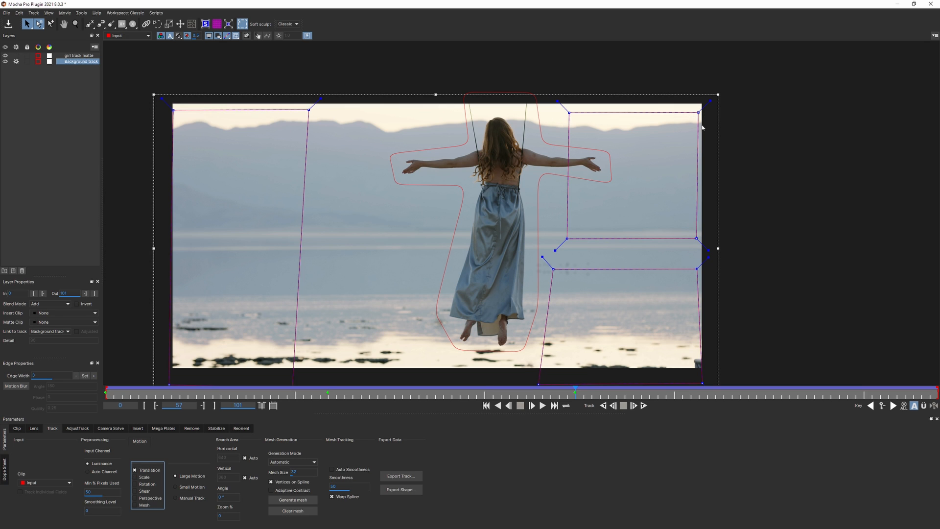
{"action": "left_click", "coordinate": [5, 469]}
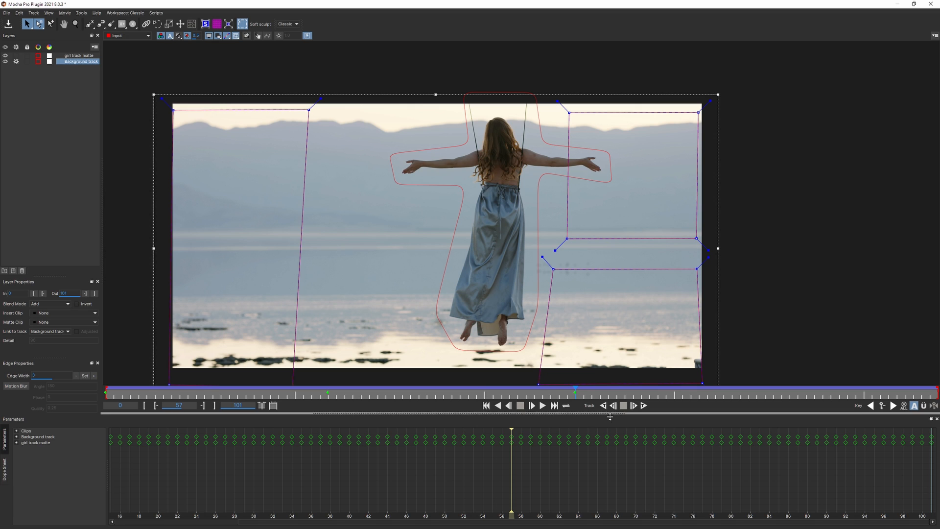
{"action": "left_click_drag", "start_coordinate": [518, 430], "coordinate": [932, 437]}
{"action": "key", "text": "Delete"}
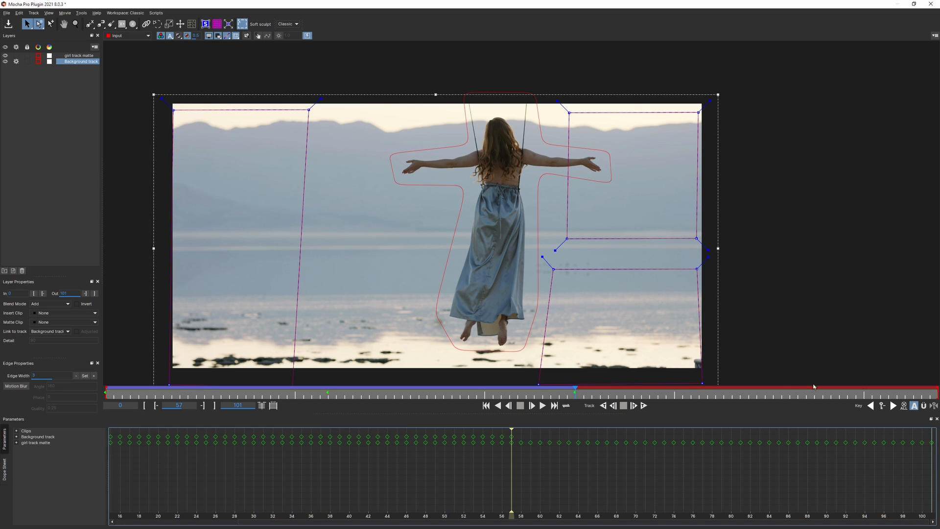
{"action": "left_click", "coordinate": [5, 440]}
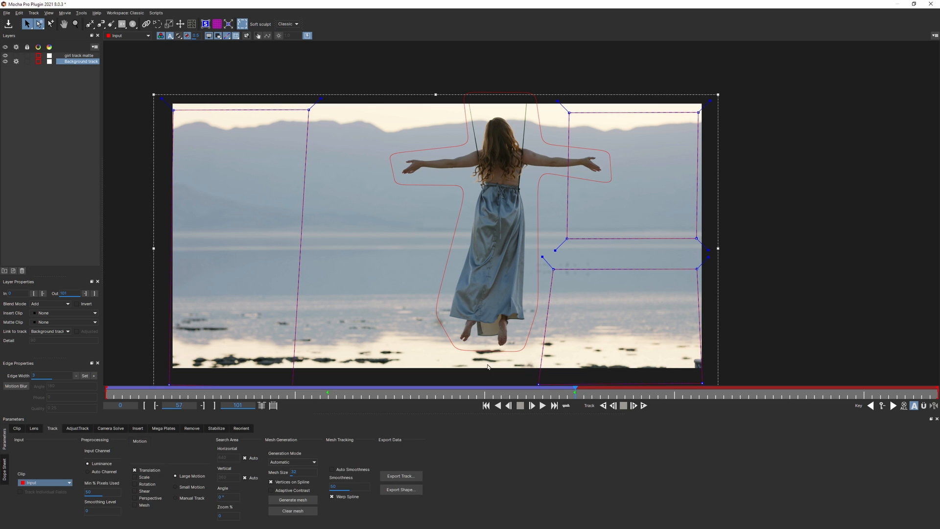
{"action": "left_click", "coordinate": [644, 406]}
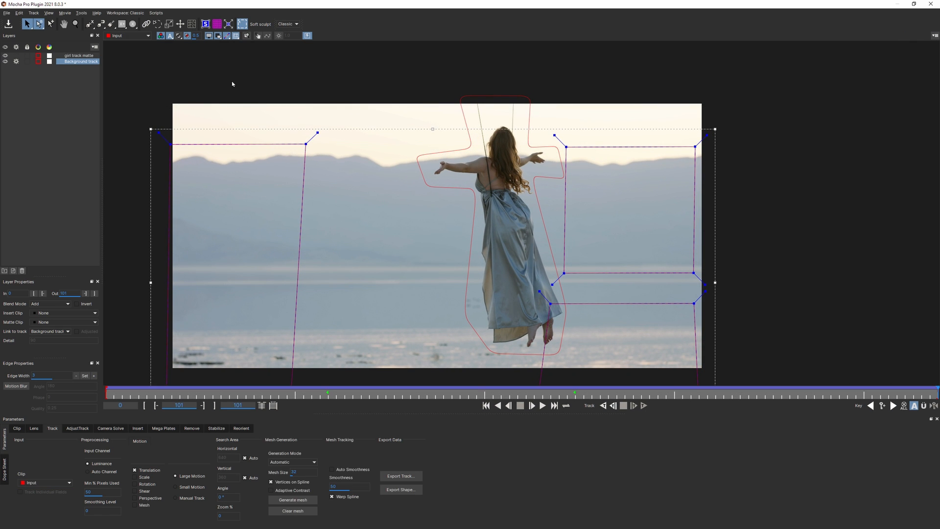
- Add frame 101 as a fixed stabilization frame and play back the stabilized background with overlays hidden, ending on frame 57
{"action": "left_click", "coordinate": [217, 428]}
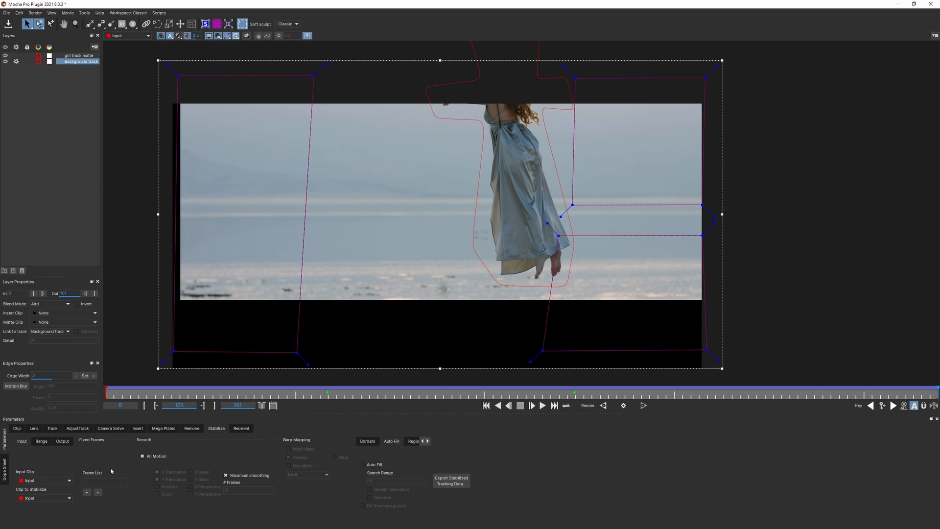
{"action": "left_click", "coordinate": [86, 492]}
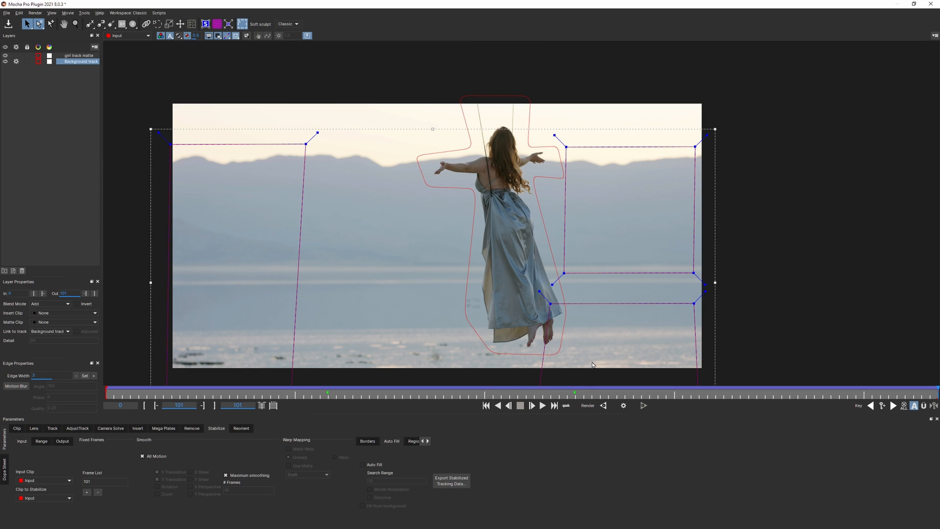
{"action": "left_click", "coordinate": [542, 405]}
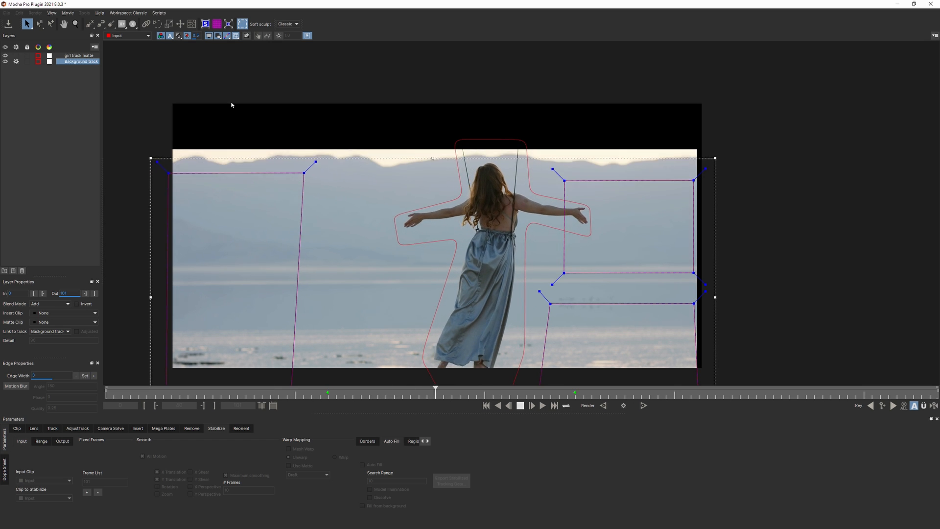
{"action": "left_click", "coordinate": [209, 35]}
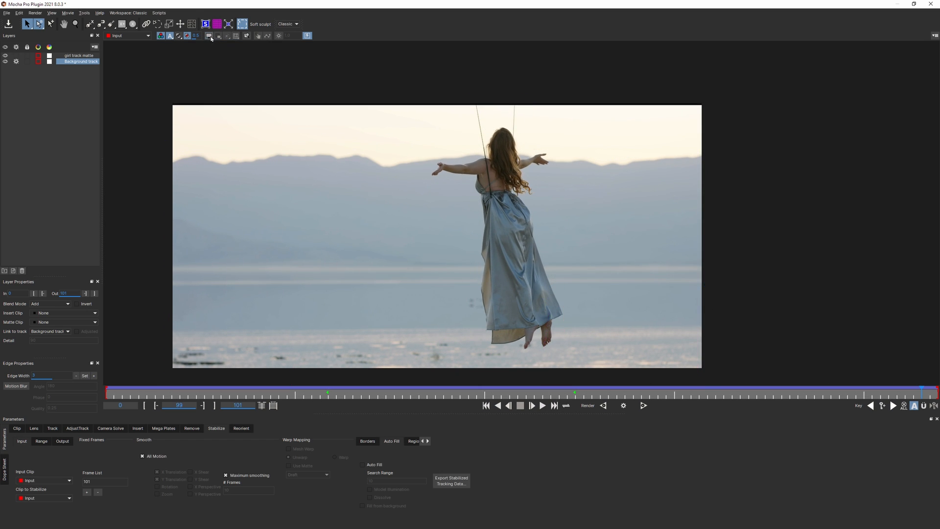
{"action": "left_click", "coordinate": [543, 406]}
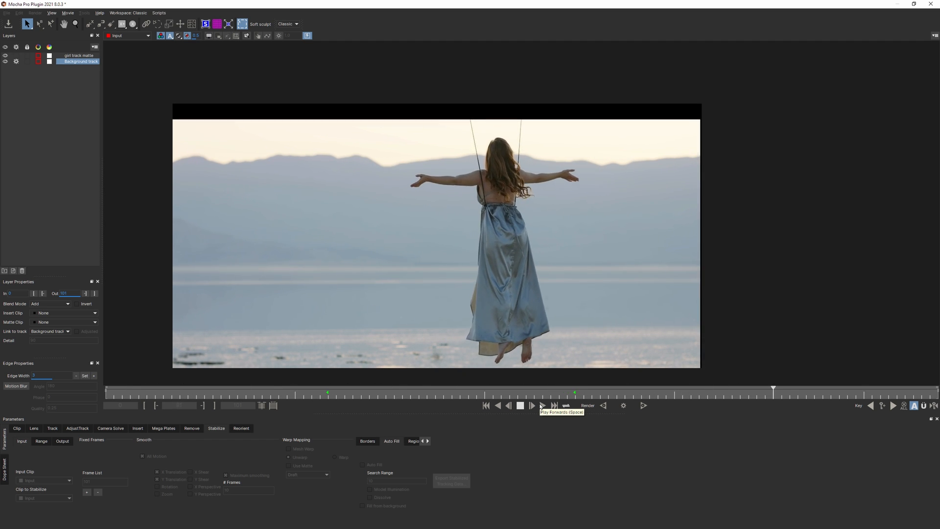
{"action": "left_click", "coordinate": [587, 397]}
{"action": "left_click_drag", "start_coordinate": [588, 398], "coordinate": [576, 397]}
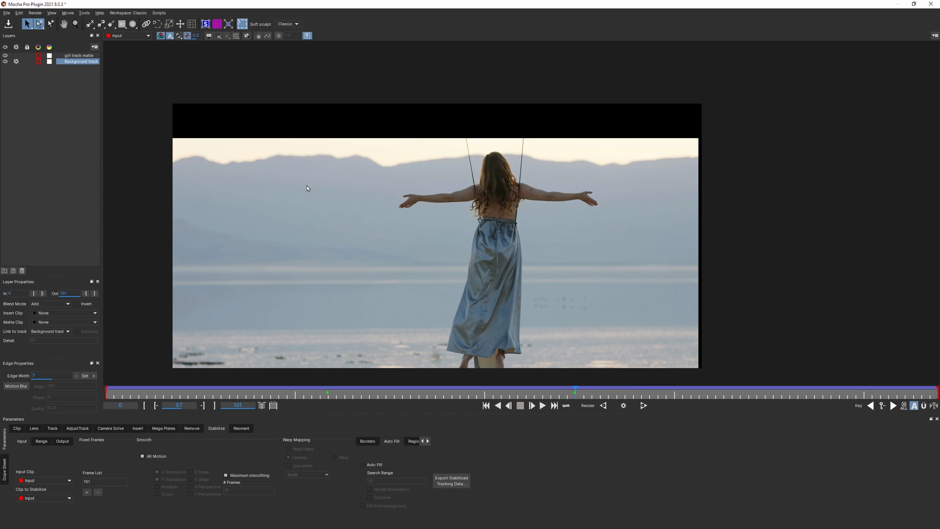
- Restore the overlays in the unstabilized tracking view and hide both the Background track and girl track matte layers
{"action": "left_click", "coordinate": [56, 429]}
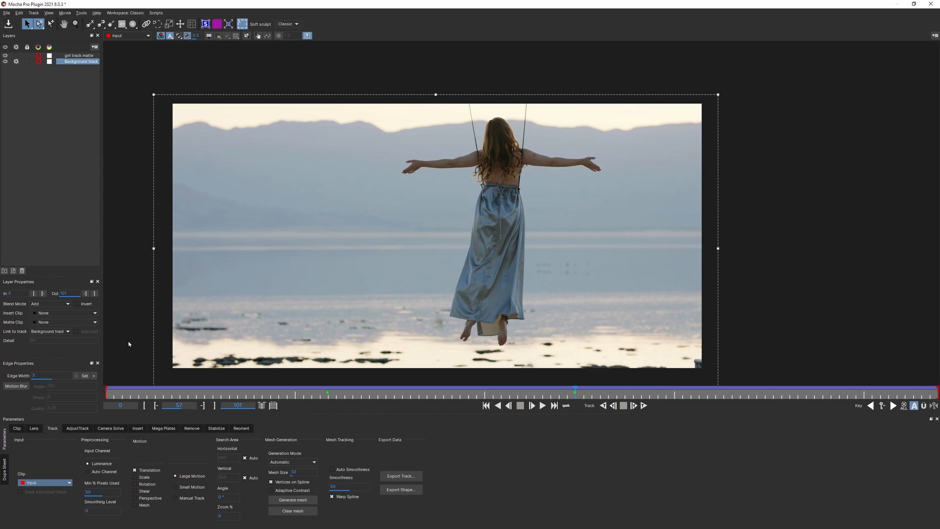
{"action": "left_click", "coordinate": [235, 36]}
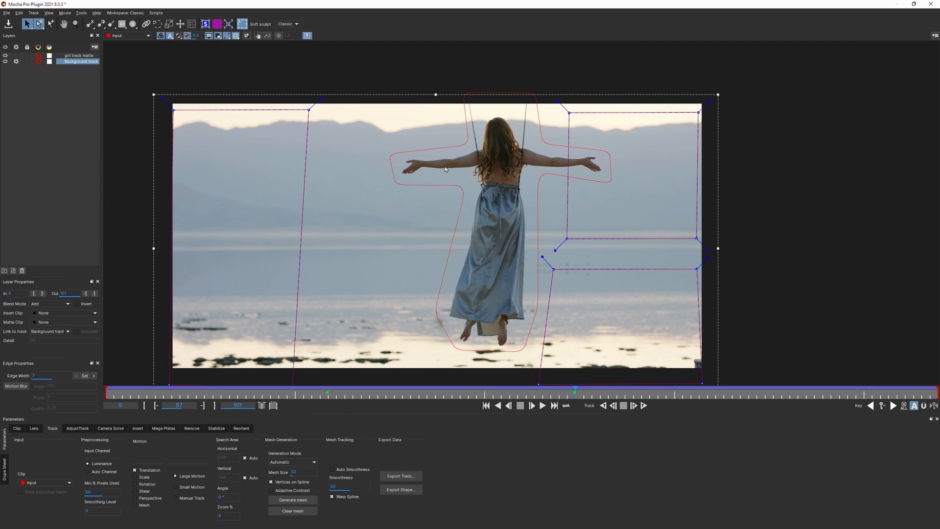
{"action": "left_click", "coordinate": [5, 61]}
{"action": "left_click", "coordinate": [5, 55]}
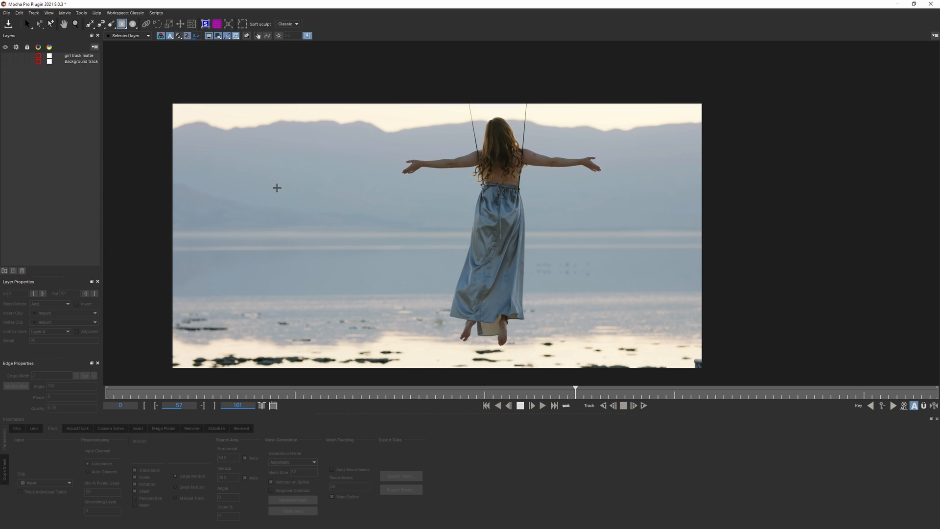
- At frame 57, draw a rectangular spline slightly larger than the footage and rename its layer Mega Plate
{"action": "left_click_drag", "start_coordinate": [172, 76], "coordinate": [727, 386]}
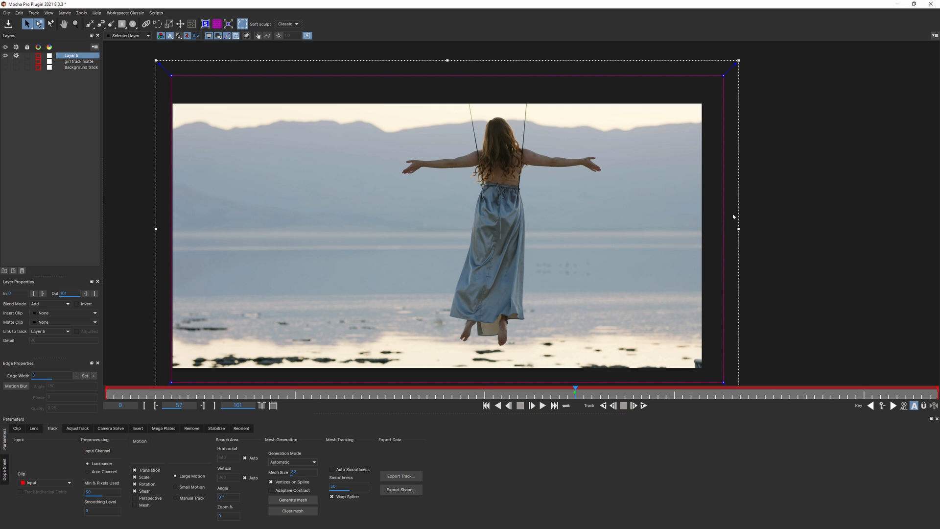
{"action": "key", "text": "z"}
{"action": "left_click_drag", "start_coordinate": [762, 180], "coordinate": [774, 236]}
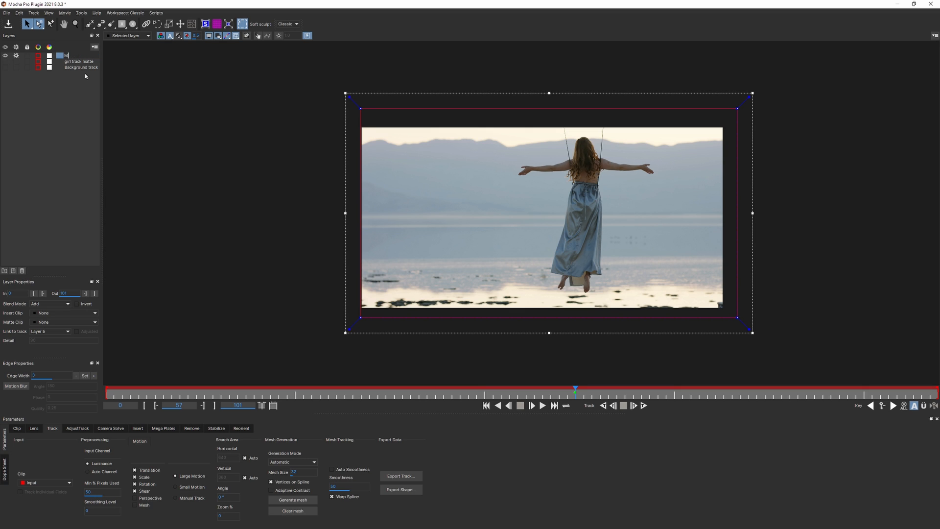
{"action": "type", "text": "Mega Plate"}
{"action": "key", "text": "Return"}
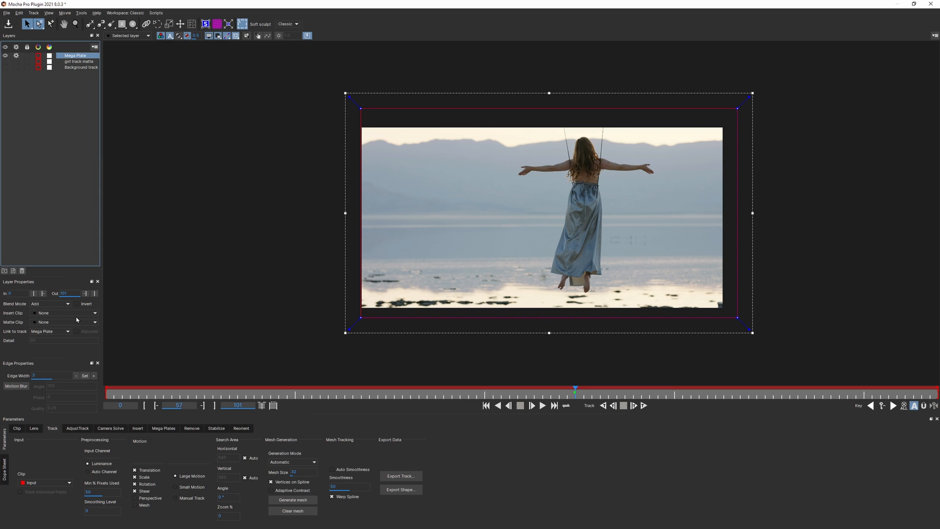
- Link the Mega Plate layer to the Background track and check its shape at frame 101
{"action": "left_click", "coordinate": [54, 331]}
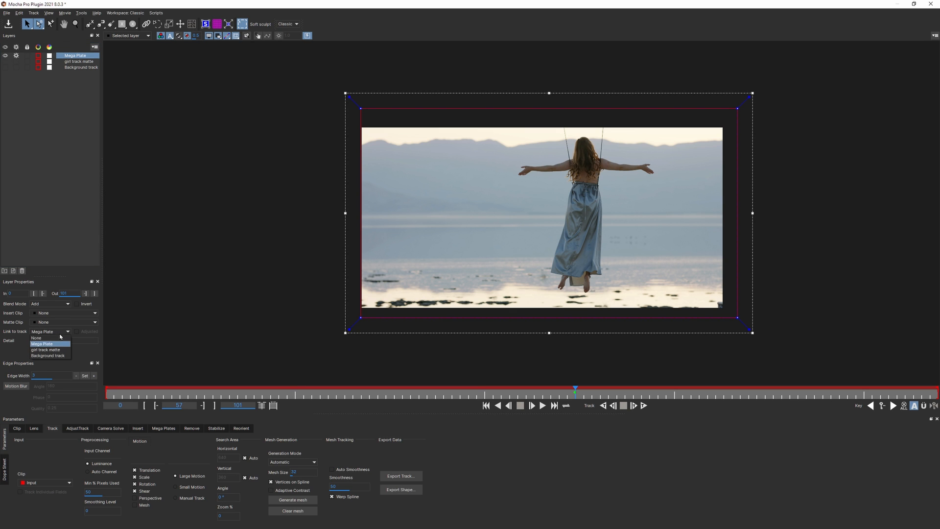
{"action": "left_click", "coordinate": [61, 356]}
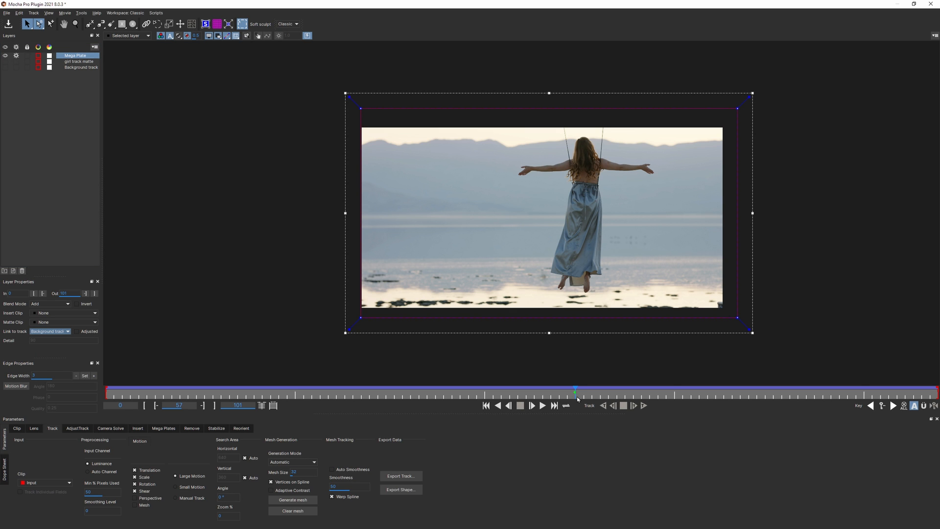
{"action": "left_click_drag", "start_coordinate": [578, 397], "coordinate": [936, 388]}
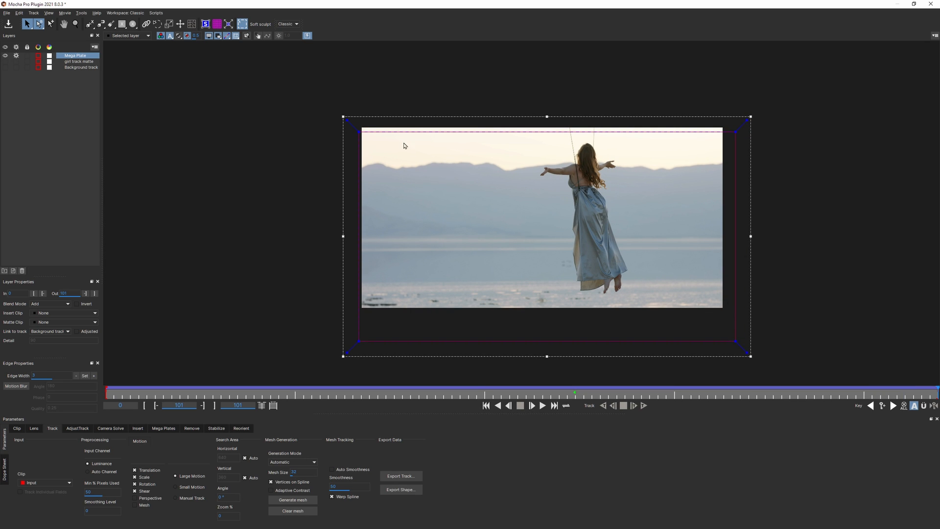
- With Überkey enabled, raise the Mega Plate shape's upper edge above the footage at frame 101 and lower its bottom edge below the footage at frame 0
{"action": "left_click", "coordinate": [923, 405]}
{"action": "left_click_drag", "start_coordinate": [315, 89], "coordinate": [826, 160]}
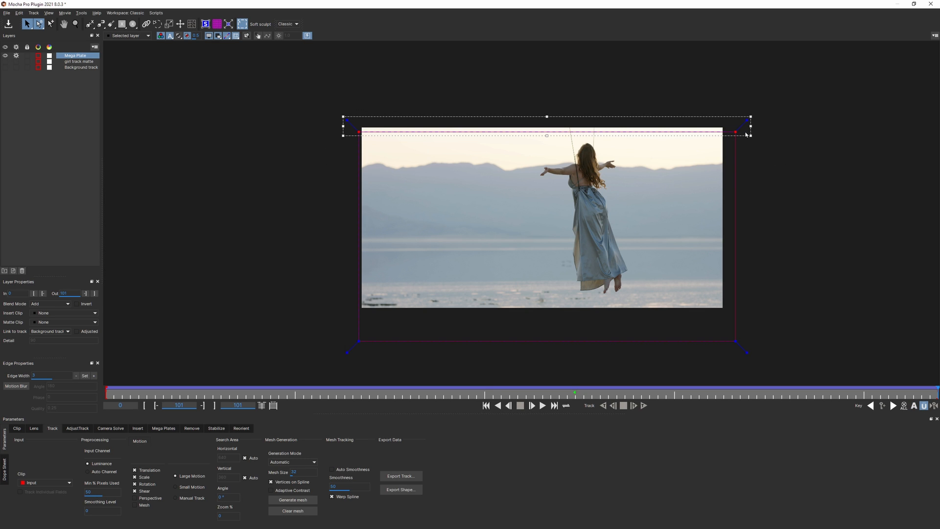
{"action": "left_click_drag", "start_coordinate": [741, 136], "coordinate": [740, 127]}
{"action": "left_click_drag", "start_coordinate": [678, 395], "coordinate": [91, 411]}
{"action": "left_click_drag", "start_coordinate": [778, 340], "coordinate": [293, 268]}
{"action": "left_click_drag", "start_coordinate": [368, 299], "coordinate": [364, 316]}
{"action": "left_click", "coordinate": [365, 77]}
{"action": "left_click_drag", "start_coordinate": [369, 81], "coordinate": [364, 82]}
- Recheck the Mega Plate shape's upper edge at frame 101, and bring its right edge closer to the footage at frame 0
{"action": "left_click_drag", "start_coordinate": [107, 394], "coordinate": [937, 382]}
{"action": "left_click_drag", "start_coordinate": [313, 85], "coordinate": [740, 130]}
{"action": "left_click", "coordinate": [725, 135]}
{"action": "left_click_drag", "start_coordinate": [936, 393], "coordinate": [105, 395]}
{"action": "left_click_drag", "start_coordinate": [817, 335], "coordinate": [668, 45]}
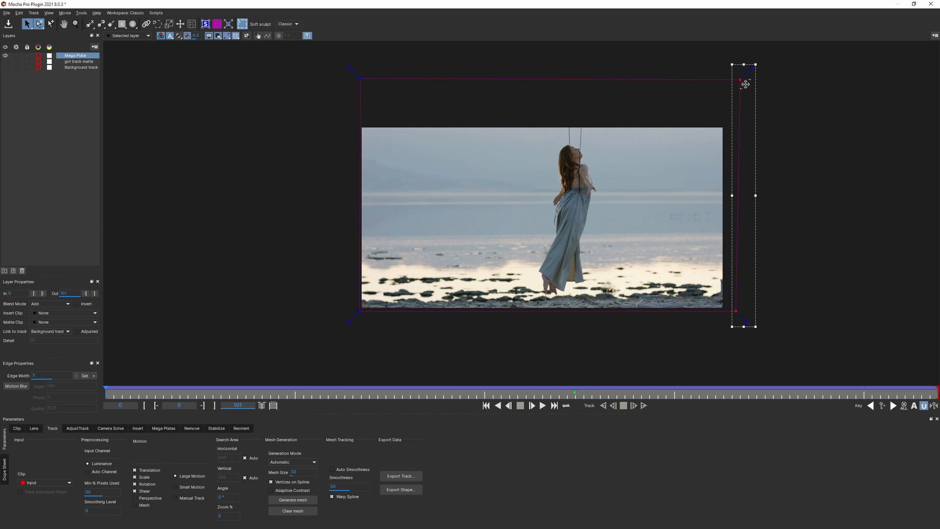
{"action": "left_click_drag", "start_coordinate": [746, 85], "coordinate": [735, 85]}
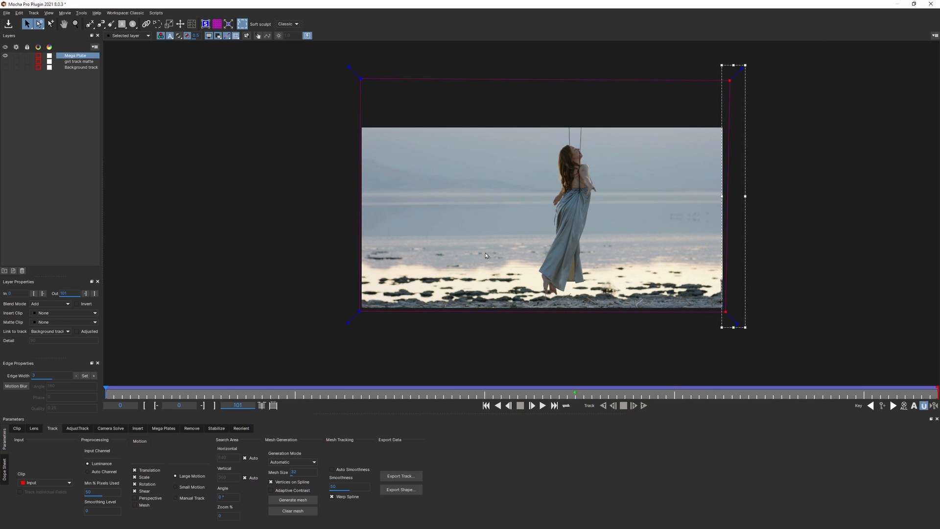
- Nudge the Mega Plate shape's lower-right corner slightly outward at frame 101 and check its coverage at frames 0 and 57
{"action": "left_click_drag", "start_coordinate": [140, 395], "coordinate": [939, 394]}
{"action": "left_click", "coordinate": [792, 324]}
{"action": "left_click_drag", "start_coordinate": [721, 358], "coordinate": [724, 358]}
{"action": "left_click_drag", "start_coordinate": [655, 397], "coordinate": [106, 386]}
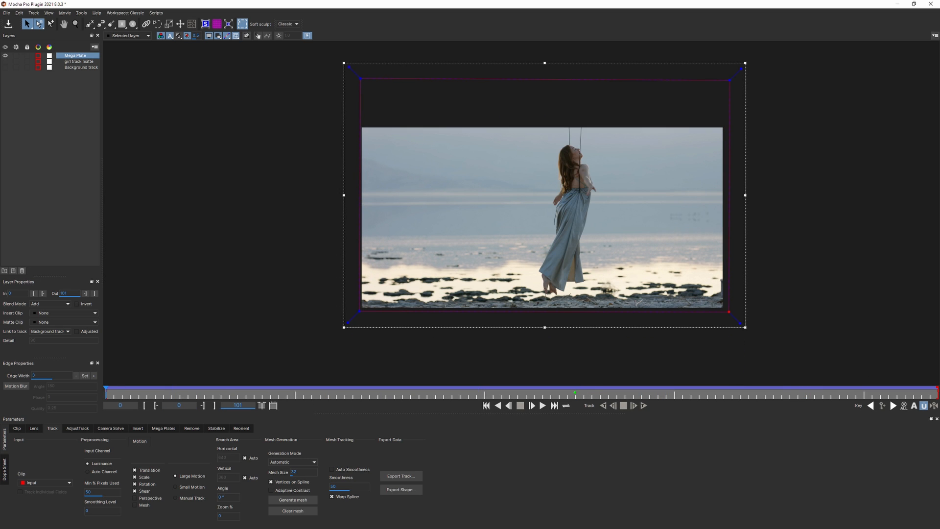
{"action": "left_click_drag", "start_coordinate": [396, 396], "coordinate": [579, 396]}
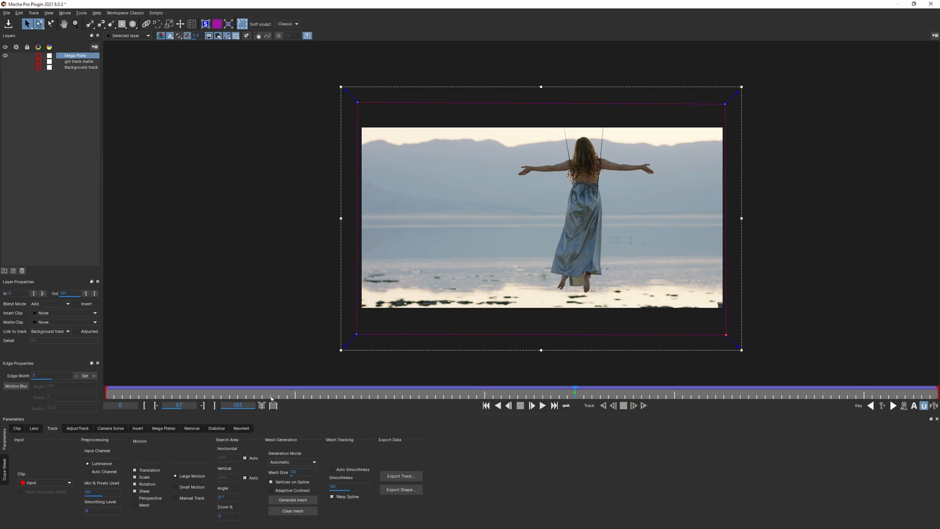
- Place the Mega Plate layer beneath girl track matte, enable Auto Step for the mega plate and render it
{"action": "left_click_drag", "start_coordinate": [88, 56], "coordinate": [86, 64]}
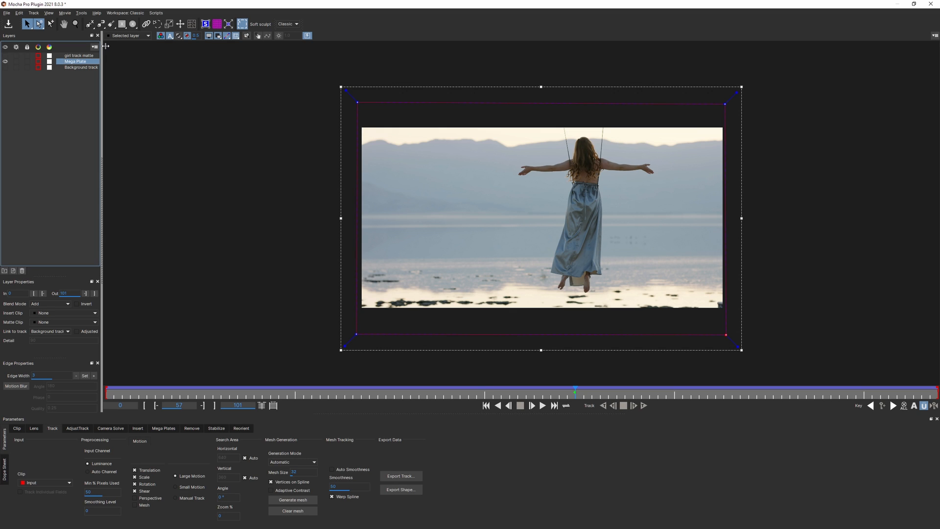
{"action": "left_click", "coordinate": [164, 427]}
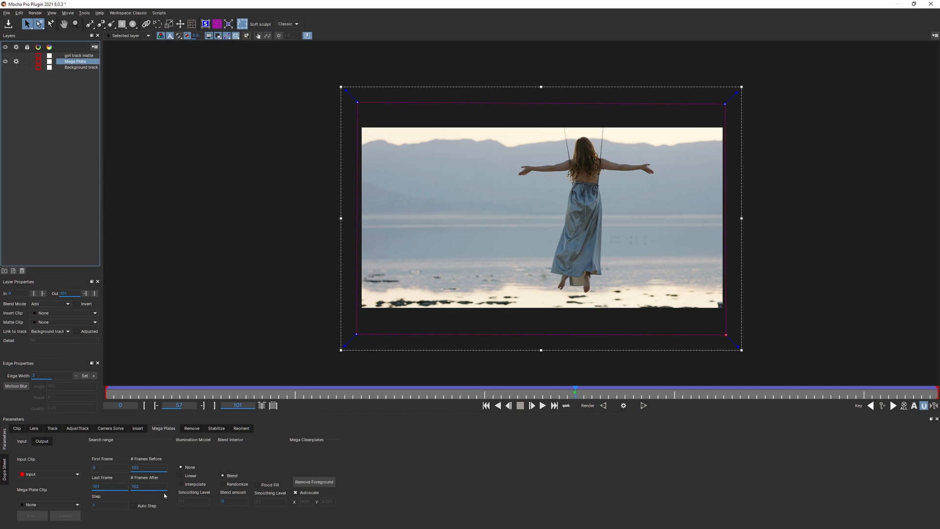
{"action": "left_click", "coordinate": [133, 507]}
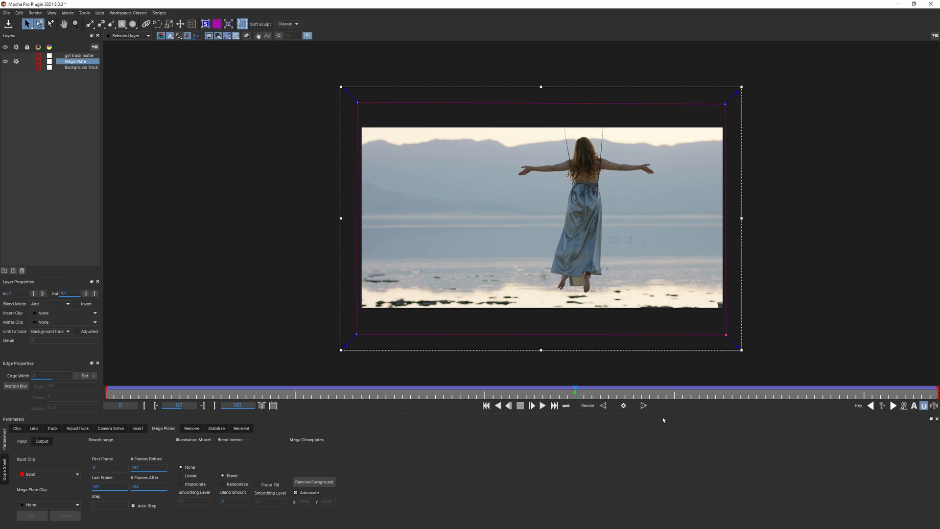
{"action": "left_click", "coordinate": [623, 407]}
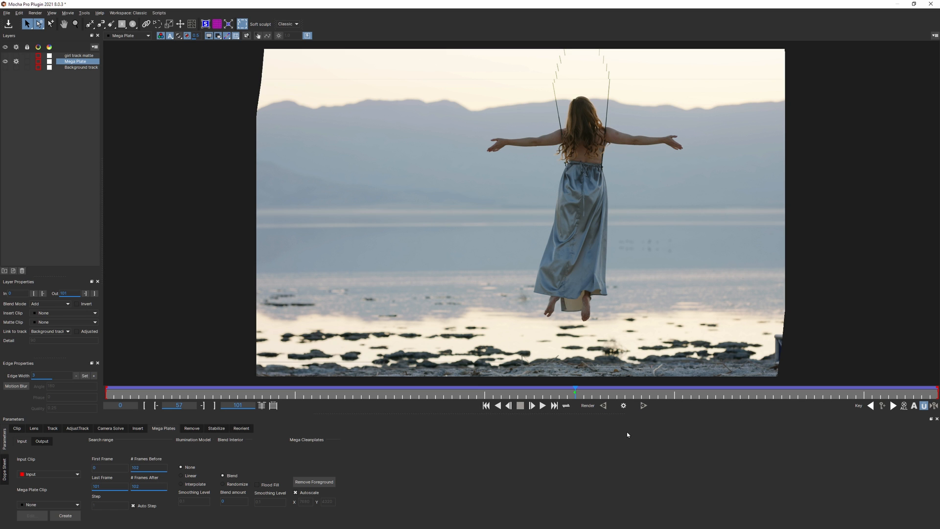
- Examine the rendered mega plate up close for seam lines in the sky and along the rocky shore
{"action": "key", "text": "z"}
{"action": "left_click_drag", "start_coordinate": [443, 148], "coordinate": [379, 336]}
{"action": "key", "text": "x"}
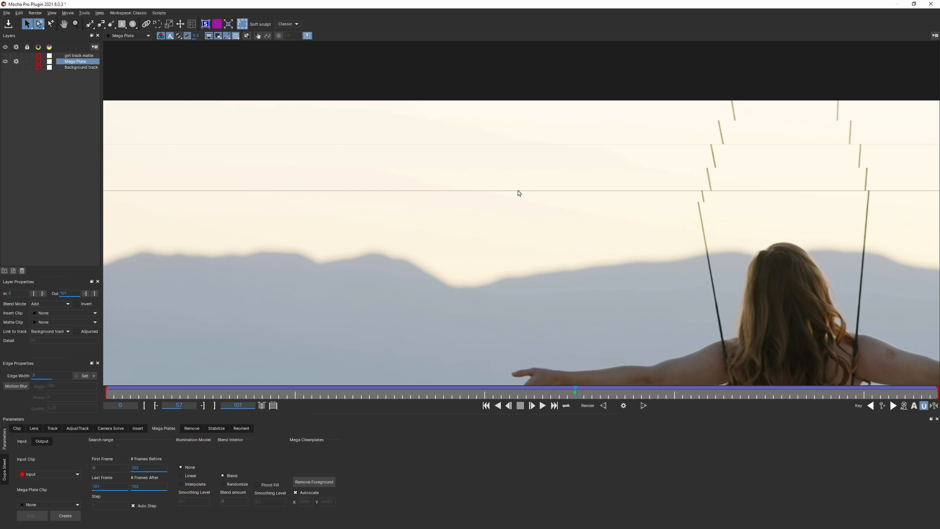
{"action": "key", "text": "x"}
{"action": "left_click_drag", "start_coordinate": [441, 265], "coordinate": [395, 147]}
{"action": "left_click_drag", "start_coordinate": [394, 271], "coordinate": [409, 161]}
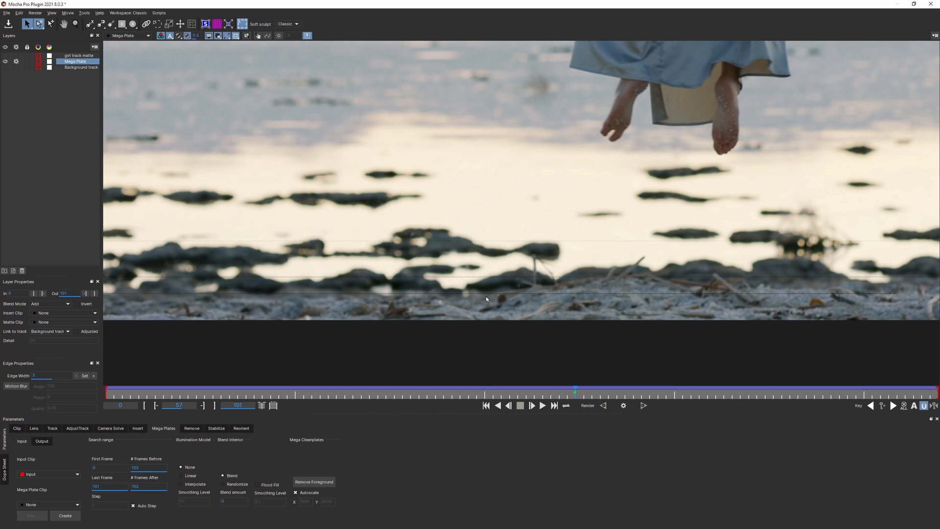
{"action": "key", "text": "x"}
{"action": "left_click_drag", "start_coordinate": [504, 259], "coordinate": [482, 382]}
{"action": "left_click_drag", "start_coordinate": [481, 210], "coordinate": [447, 328]}
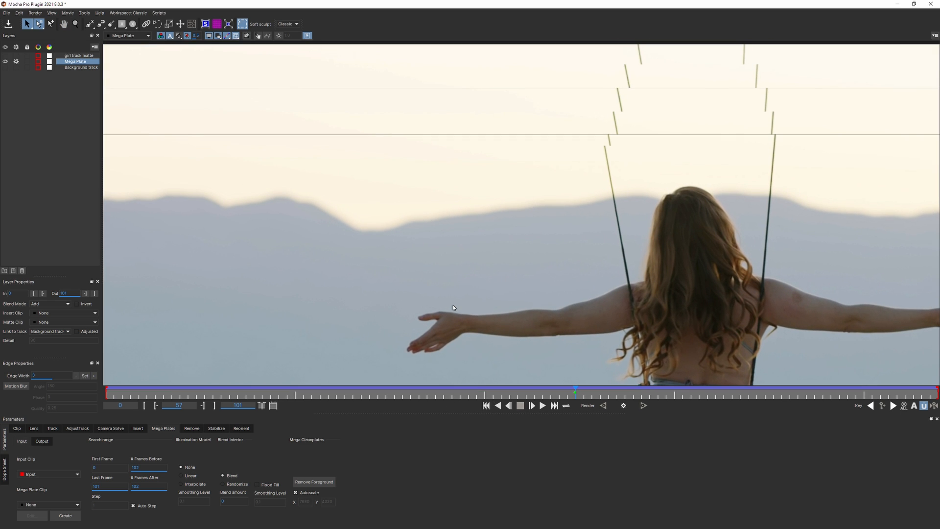
- Set the input clip's upper and lower crop mask values to 121
{"action": "left_click", "coordinate": [17, 428]}
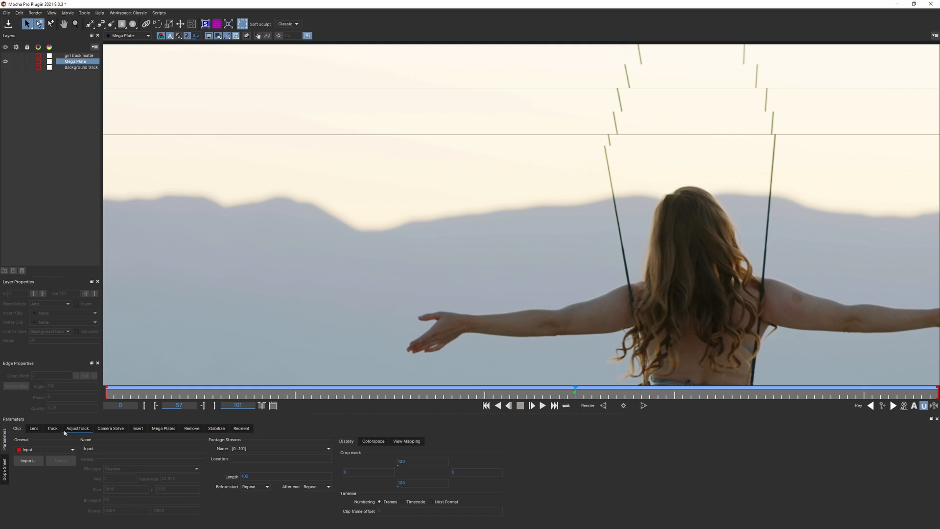
{"action": "left_click_drag", "start_coordinate": [435, 462], "coordinate": [361, 464]}
{"action": "type", "text": "121"}
{"action": "key", "text": "Tab"}
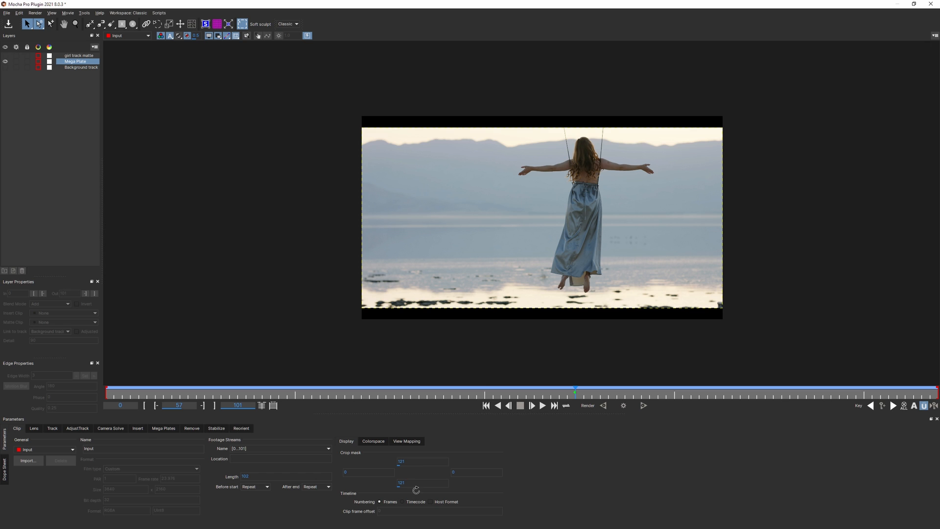
- View the Mega Plate matte and the Mega Plate_Input clip, and render the mega plate again from the cropped input
{"action": "left_click", "coordinate": [167, 428]}
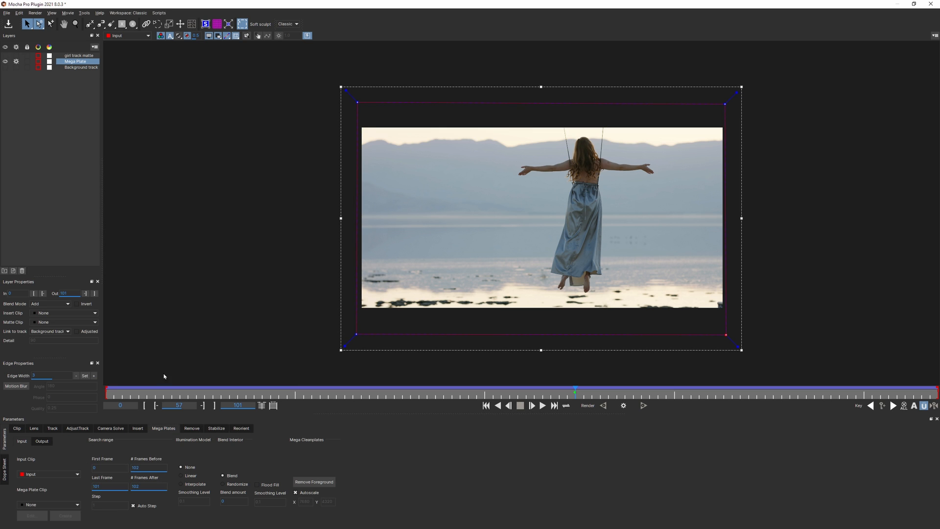
{"action": "left_click", "coordinate": [140, 36]}
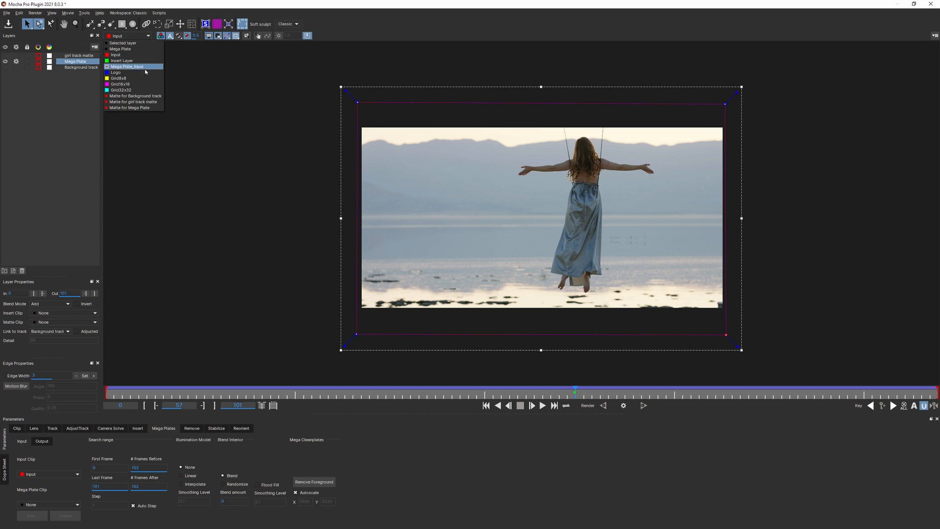
{"action": "left_click", "coordinate": [154, 107]}
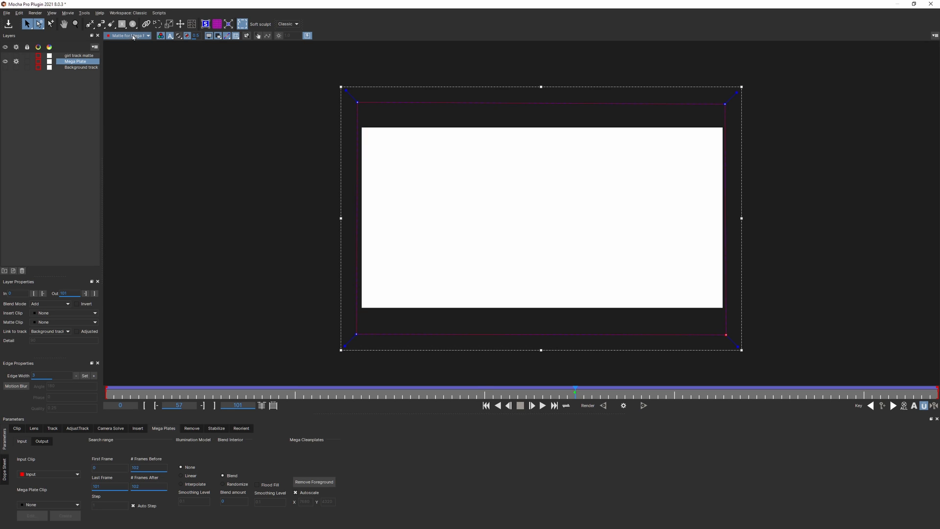
{"action": "left_click", "coordinate": [131, 37]}
{"action": "left_click", "coordinate": [149, 70]}
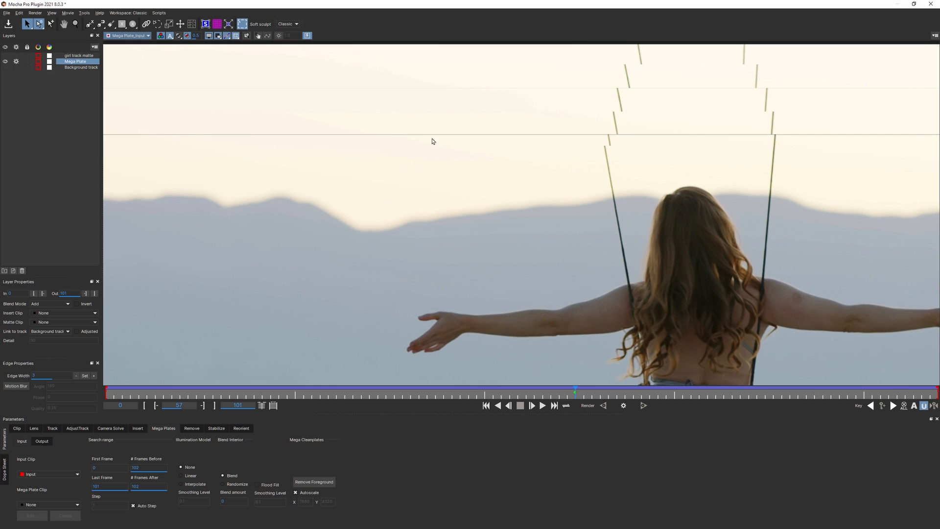
{"action": "left_click", "coordinate": [623, 406]}
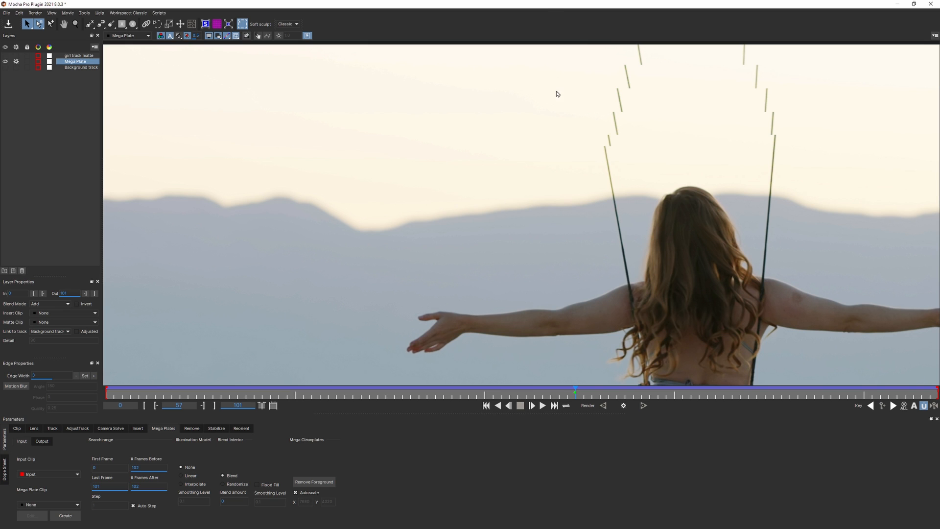
{"action": "key", "text": "asterisk"}
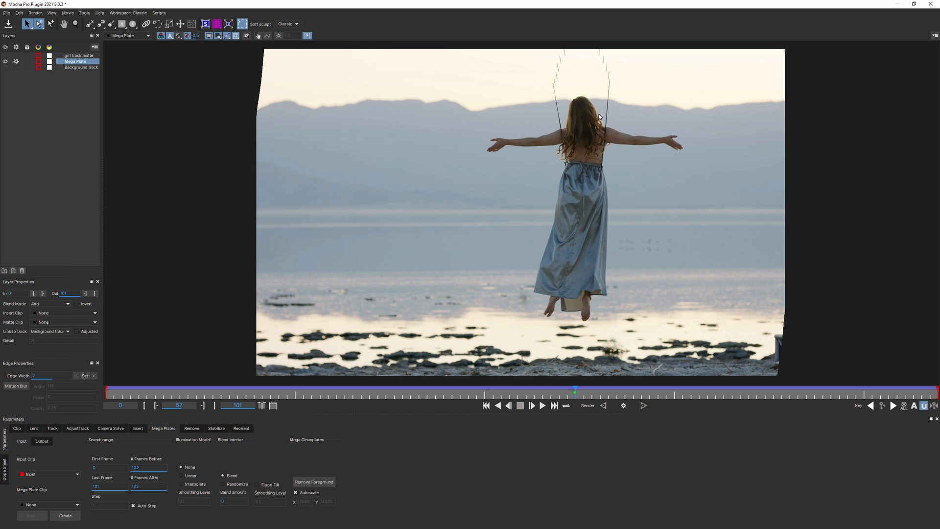
- Compare the rendered mega plate with the selected layer's source footage, ending on the Mega Plate clip
{"action": "left_click", "coordinate": [148, 35]}
{"action": "left_click", "coordinate": [130, 37]}
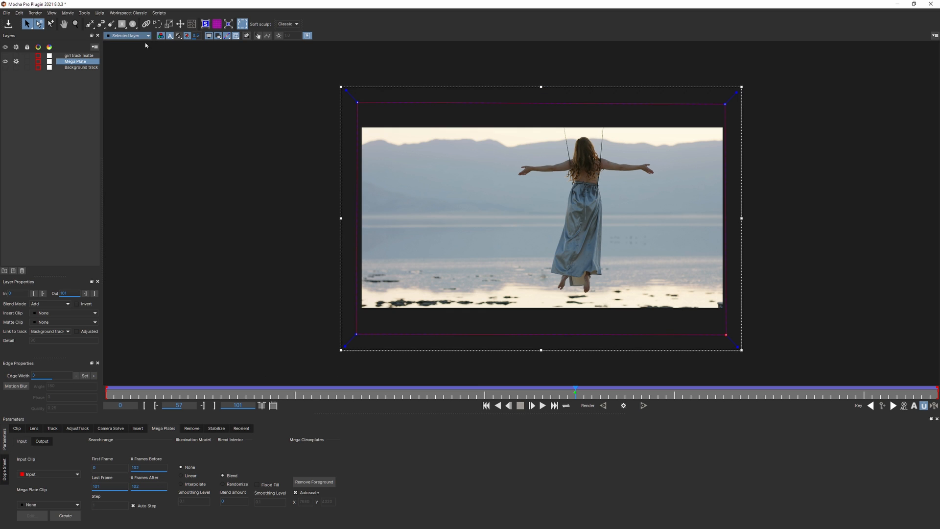
{"action": "left_click", "coordinate": [146, 37]}
{"action": "left_click", "coordinate": [128, 49]}
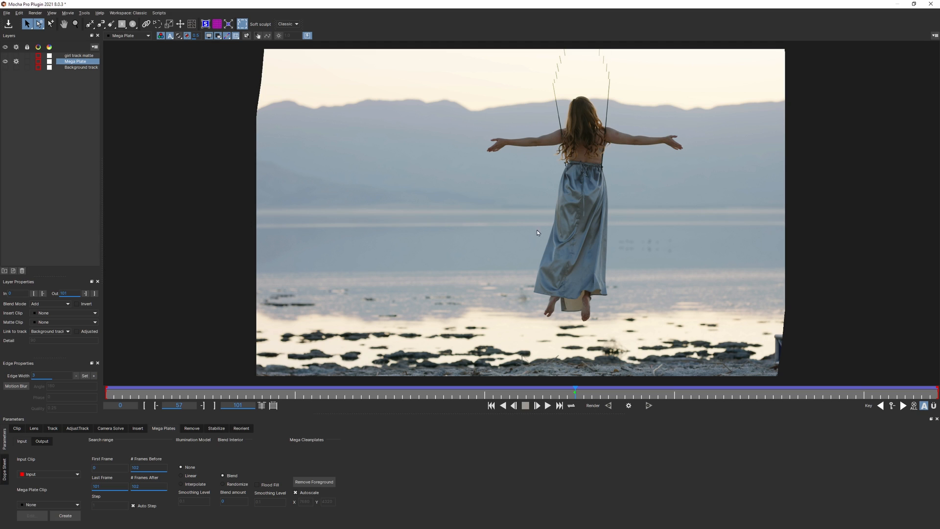
- Switch processing from Mega Plate to the girl track matte layer, make that layer visible, and run Remove Foreground on the mega plate
{"action": "left_click", "coordinate": [5, 55]}
{"action": "left_click", "coordinate": [16, 55]}
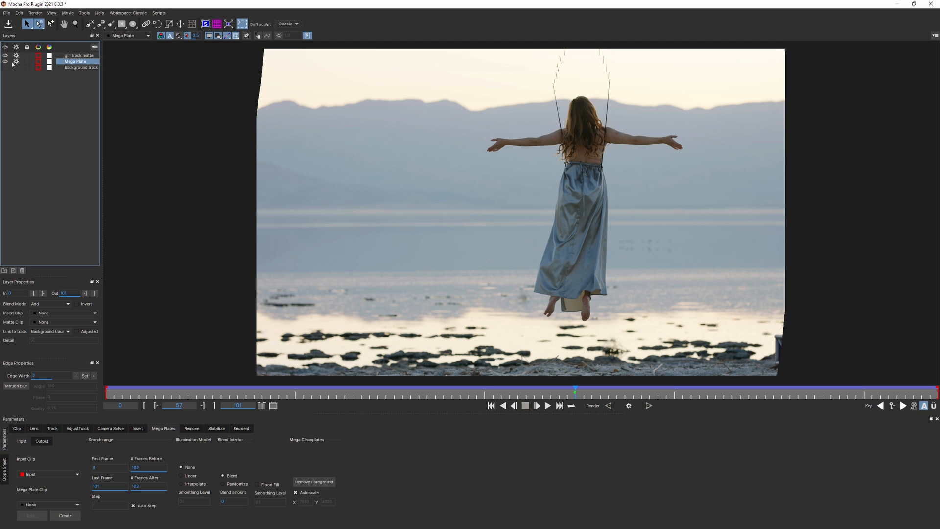
{"action": "left_click", "coordinate": [49, 56]}
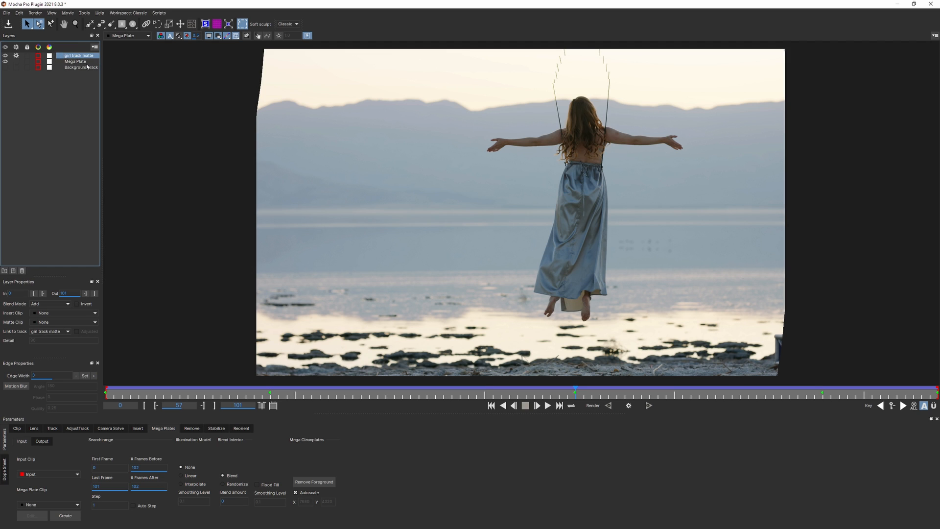
{"action": "left_click", "coordinate": [330, 484]}
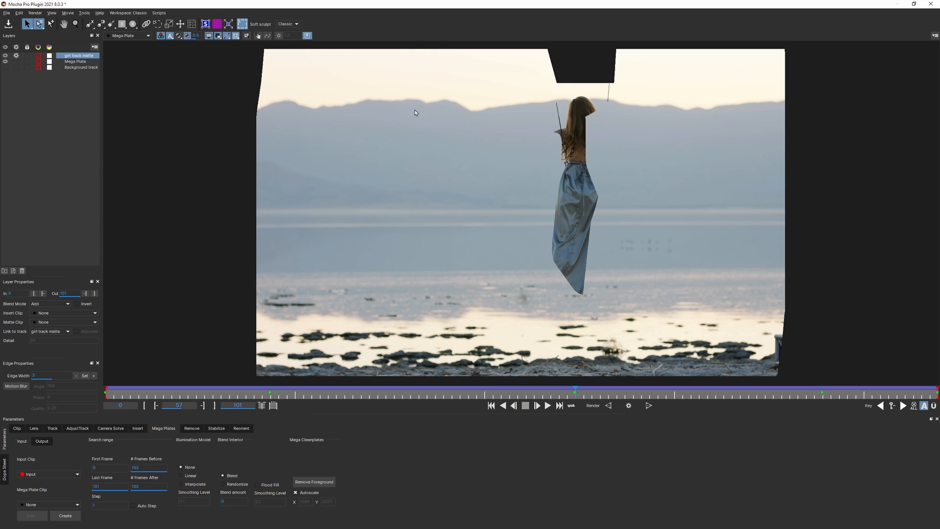
- Compare the foreground-removed mega plate with the source footage and the matte outline around the woman
{"action": "left_click", "coordinate": [51, 428]}
{"action": "left_click", "coordinate": [139, 36]}
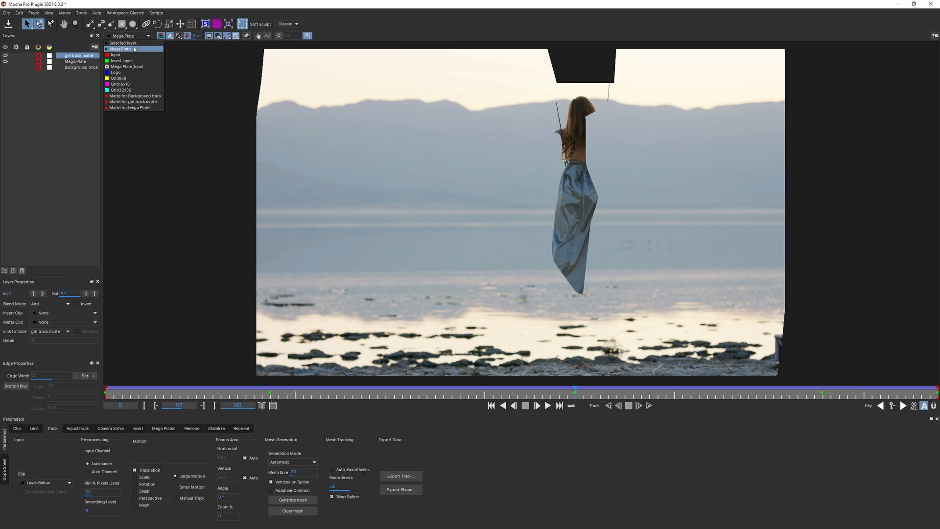
{"action": "left_click", "coordinate": [136, 46]}
{"action": "key", "text": "x"}
{"action": "left_click_drag", "start_coordinate": [544, 174], "coordinate": [423, 357]}
{"action": "key", "text": "z"}
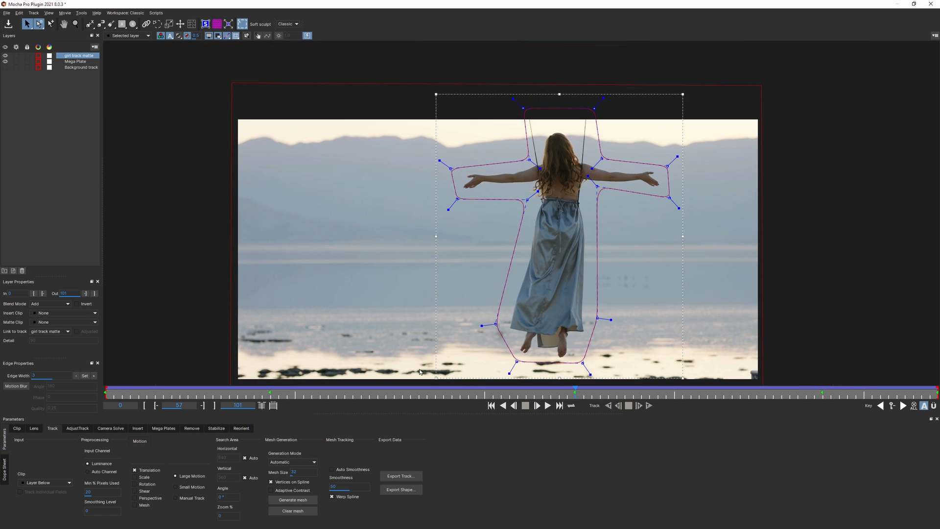
{"action": "left_click_drag", "start_coordinate": [489, 392], "coordinate": [575, 391]}
{"action": "left_click", "coordinate": [138, 36]}
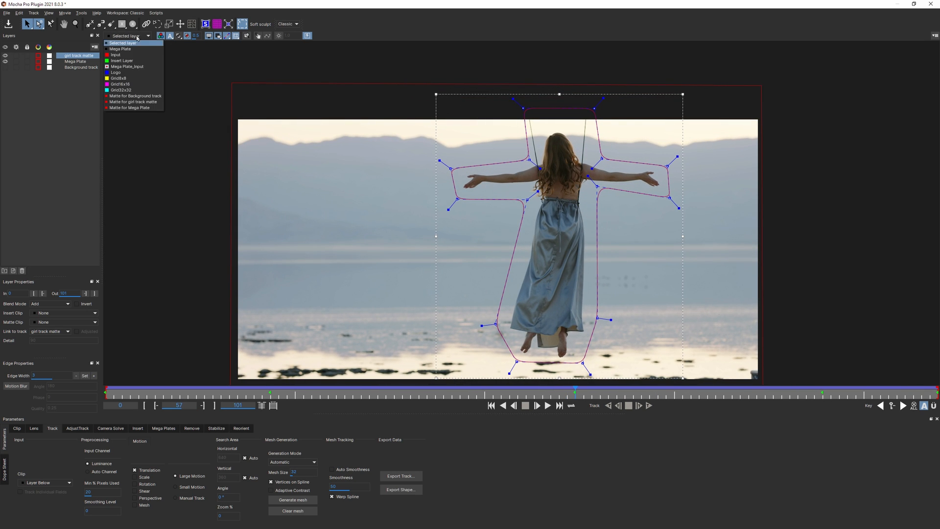
{"action": "left_click", "coordinate": [142, 48]}
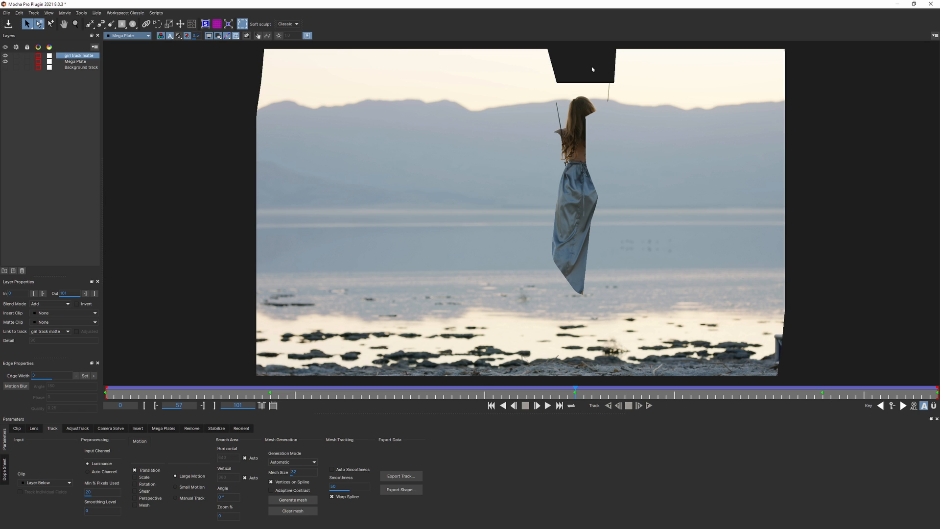
- Scrub the source footage to frame 101 and back to frame 57, and view the Mega Plate clip again
{"action": "left_click", "coordinate": [147, 36]}
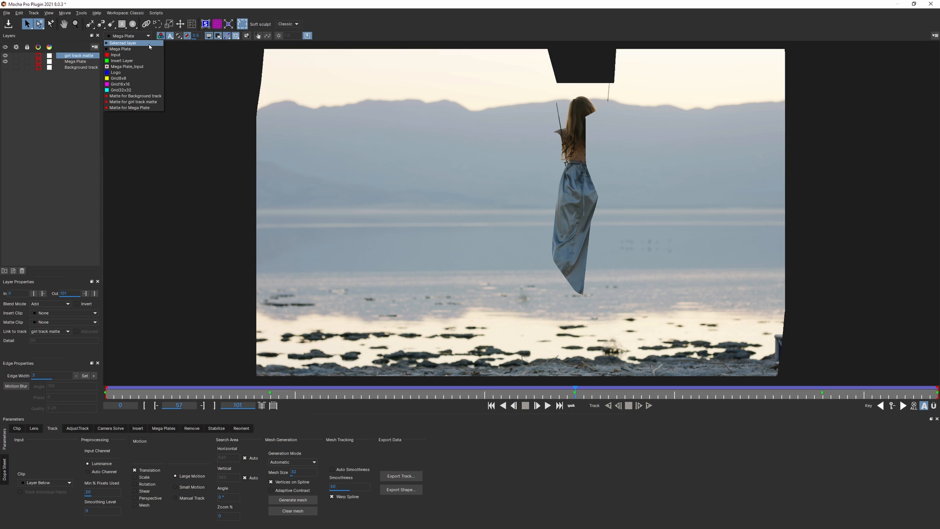
{"action": "left_click", "coordinate": [150, 43]}
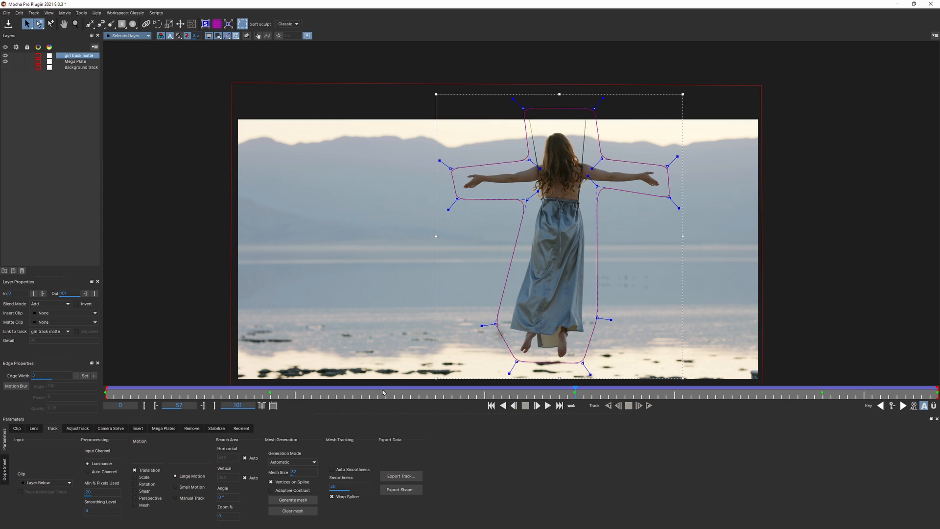
{"action": "left_click_drag", "start_coordinate": [575, 392], "coordinate": [937, 391]}
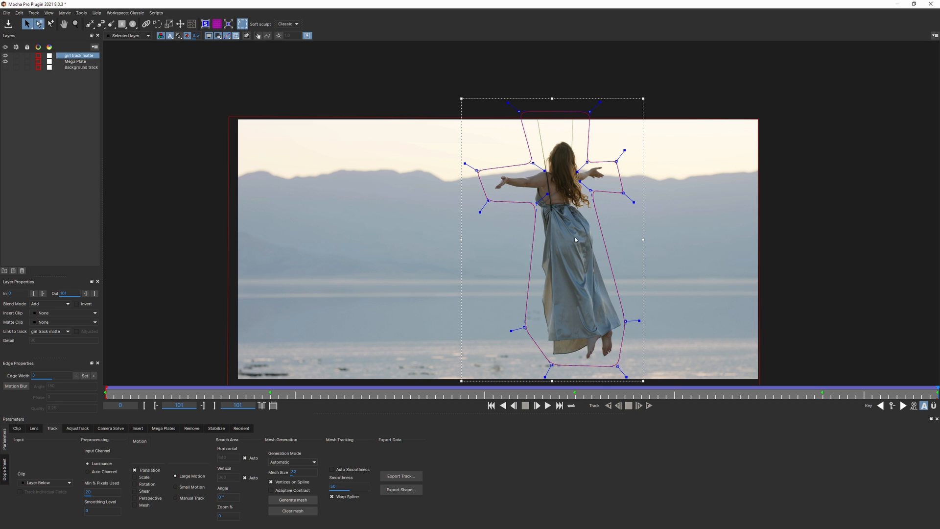
{"action": "left_click_drag", "start_coordinate": [568, 397], "coordinate": [579, 396]}
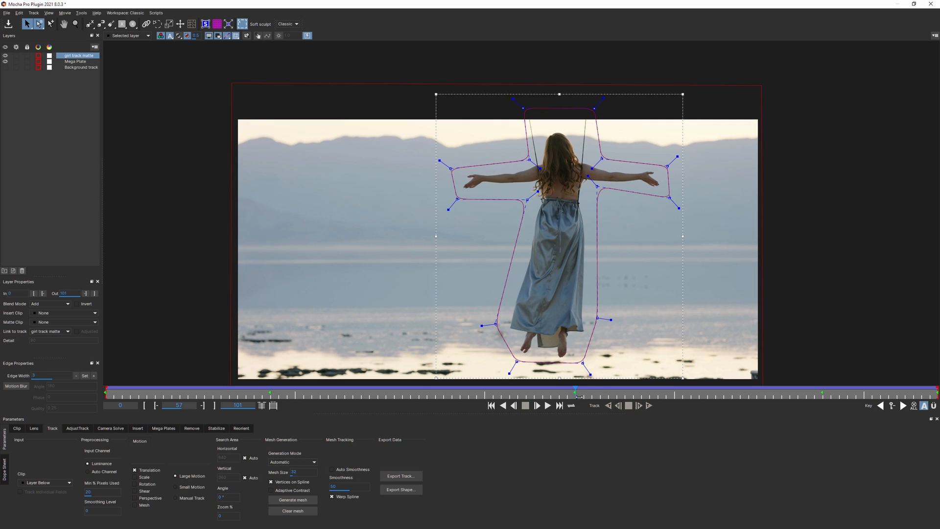
{"action": "left_click", "coordinate": [147, 36]}
{"action": "left_click", "coordinate": [146, 50]}
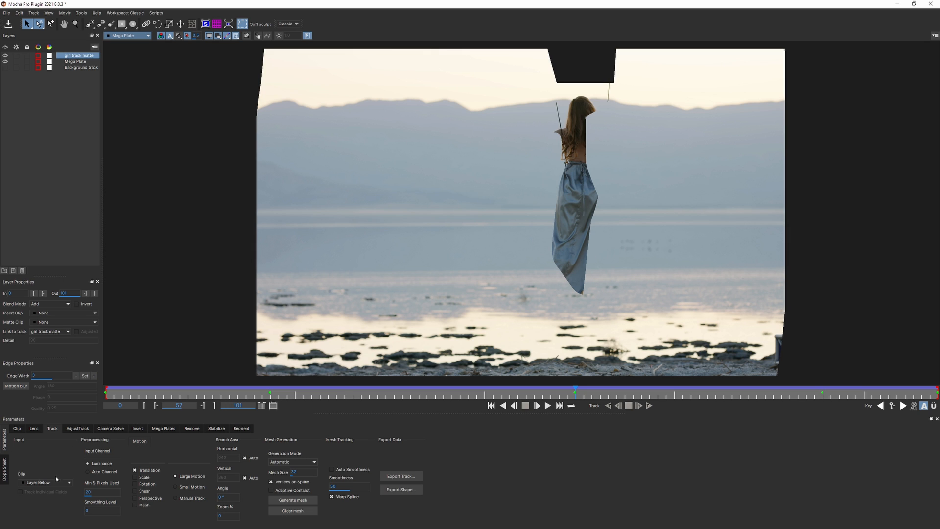
- Create a mega plate clean plate for frame 57, saved as MegaCleanplate_Input 57.tif in a new Cleanplates folder
{"action": "left_click", "coordinate": [158, 428]}
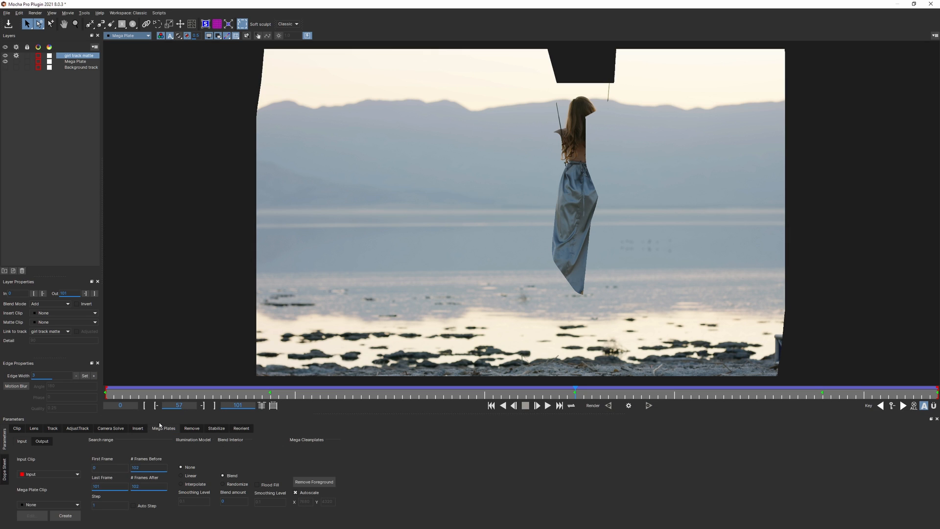
{"action": "left_click", "coordinate": [65, 516]}
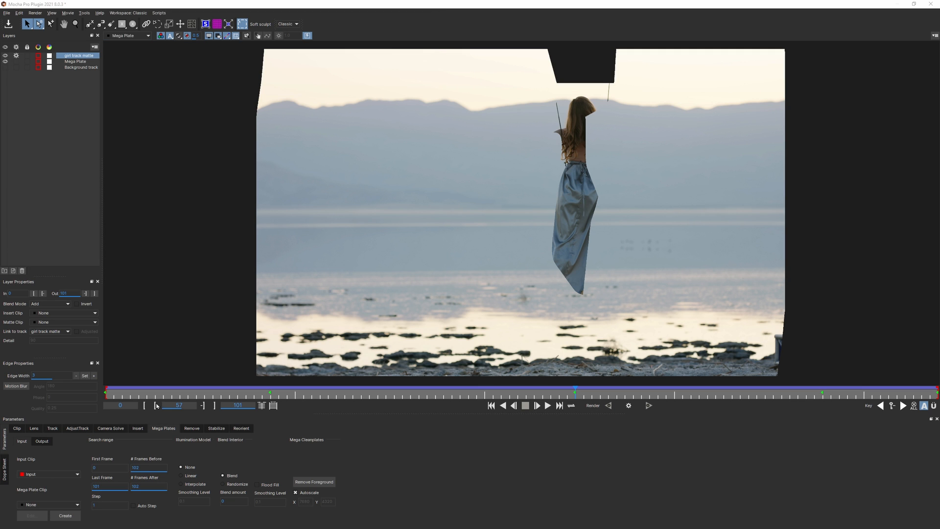
{"action": "left_click_drag", "start_coordinate": [185, 16], "coordinate": [572, 93]}
{"action": "left_click", "coordinate": [442, 119]}
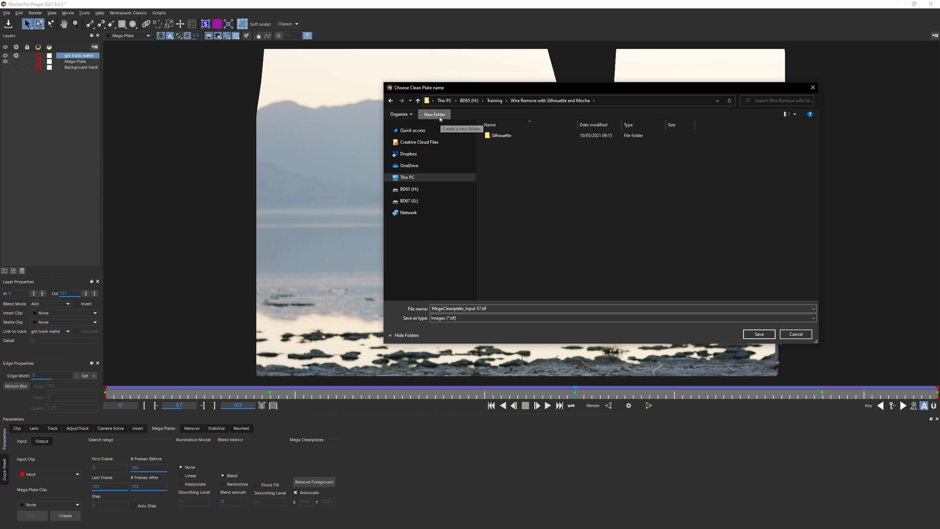
{"action": "type", "text": "Cleanplates"}
{"action": "key", "text": "Return"}
{"action": "double_click", "coordinate": [501, 135]}
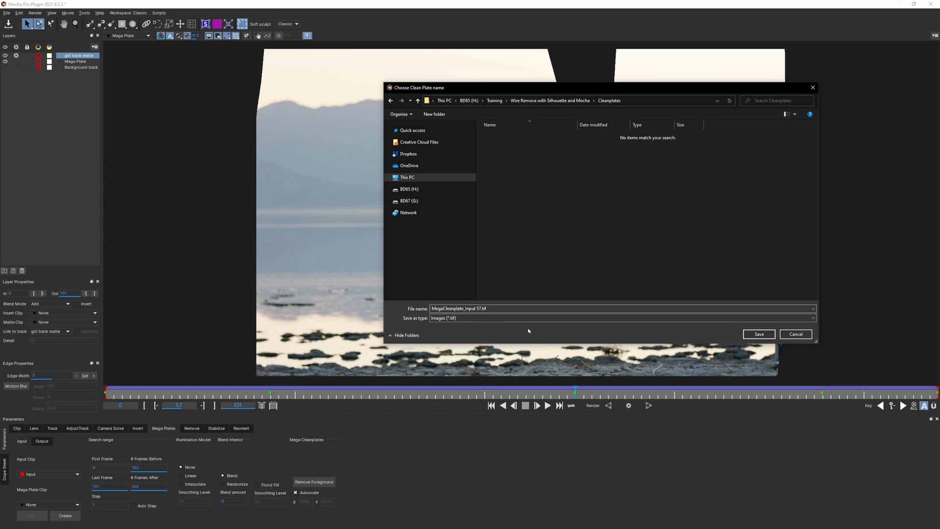
{"action": "left_click", "coordinate": [769, 336]}
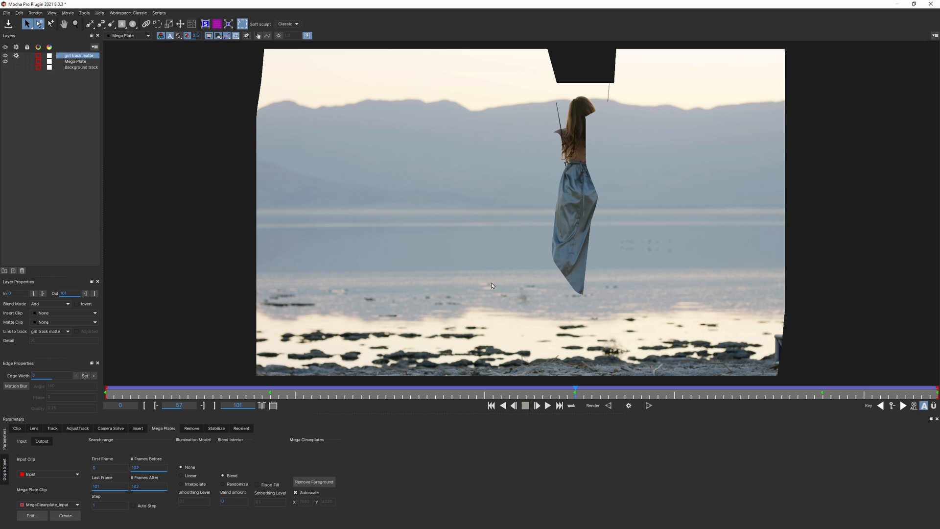
- View the source footage, select the Background track layer and show it while hiding Mega Plate and girl track matte
{"action": "left_click", "coordinate": [146, 37]}
{"action": "left_click", "coordinate": [125, 48]}
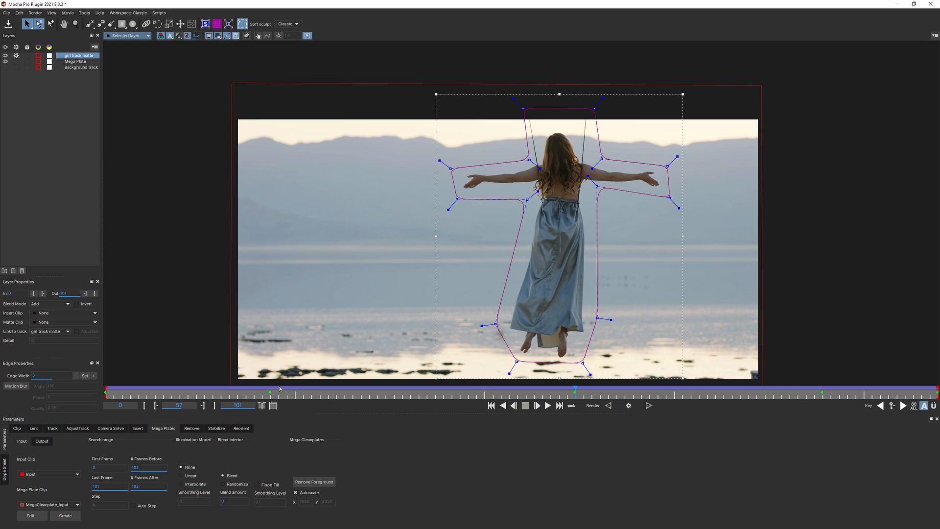
{"action": "left_click", "coordinate": [53, 428]}
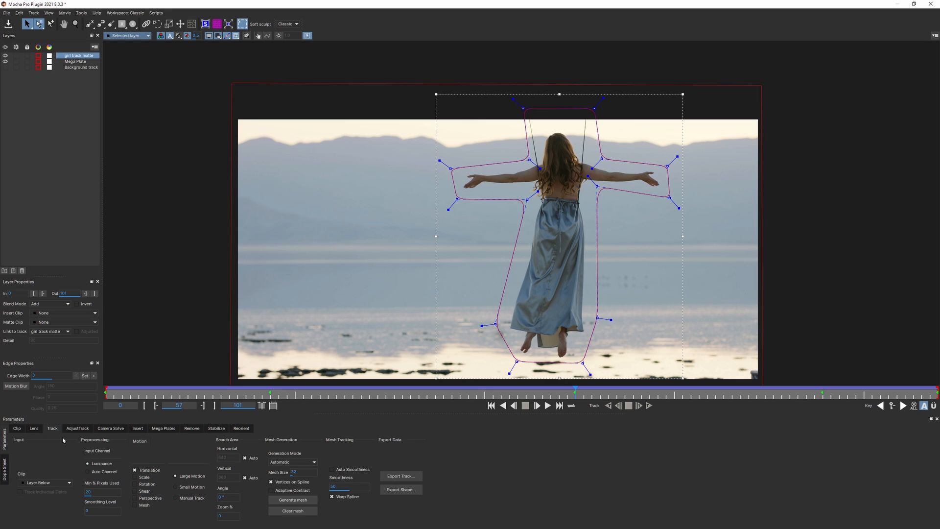
{"action": "left_click", "coordinate": [83, 67]}
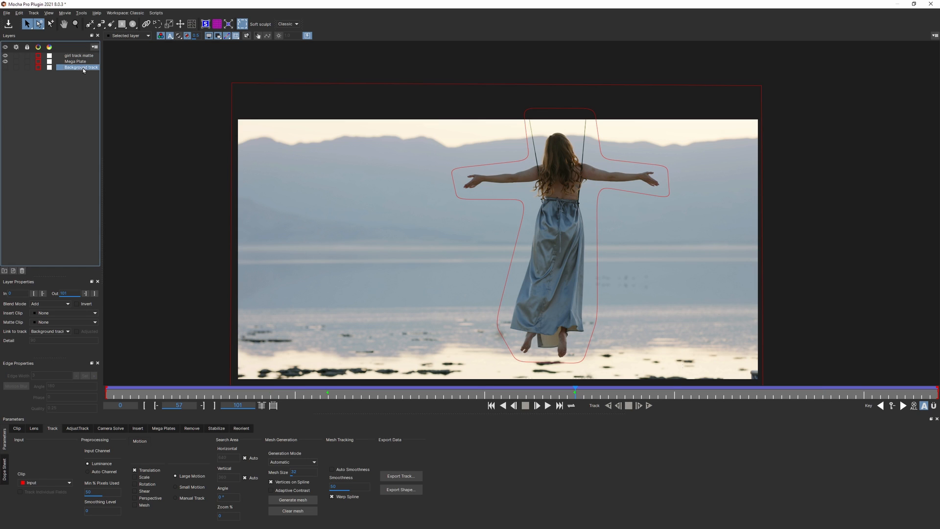
{"action": "left_click", "coordinate": [6, 68]}
{"action": "left_click", "coordinate": [6, 61]}
{"action": "left_click", "coordinate": [7, 56]}
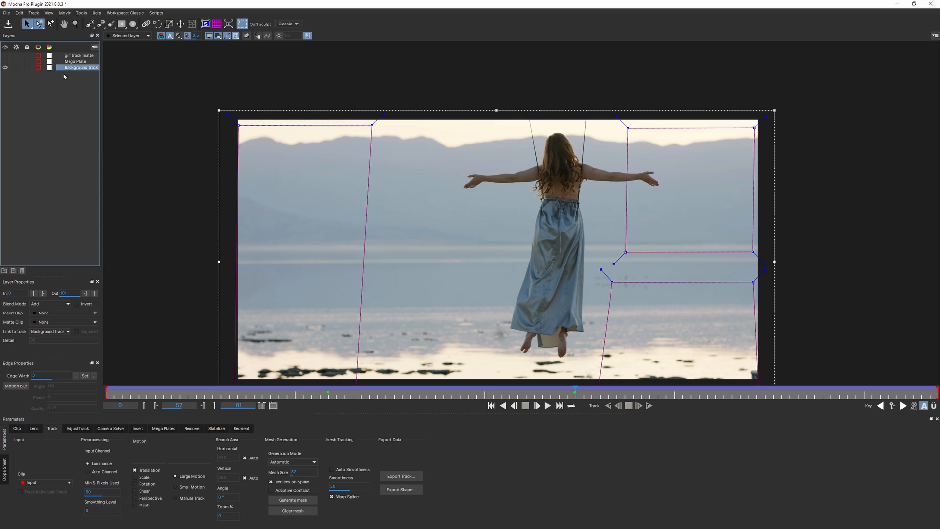
- Show the Background track's planar surface and align it to the image frame at frame 57
{"action": "left_click", "coordinate": [205, 24]}
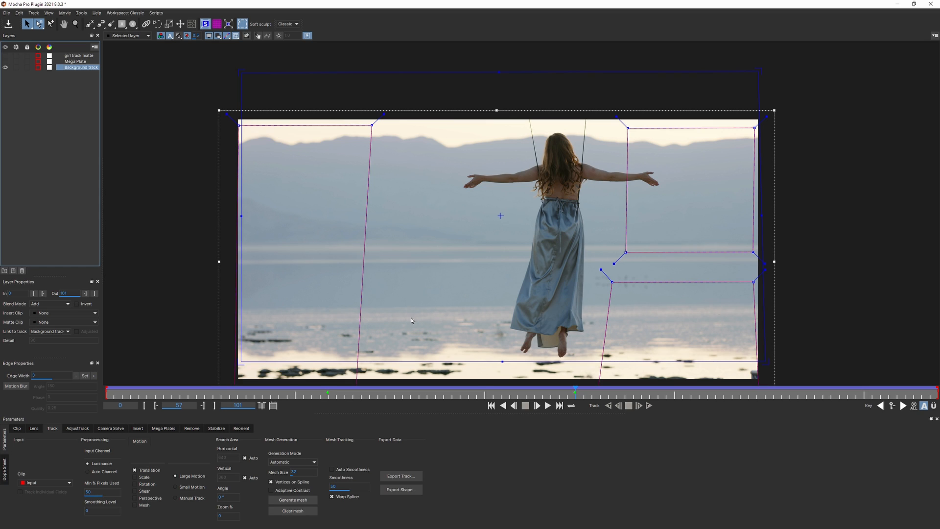
{"action": "left_click", "coordinate": [231, 24]}
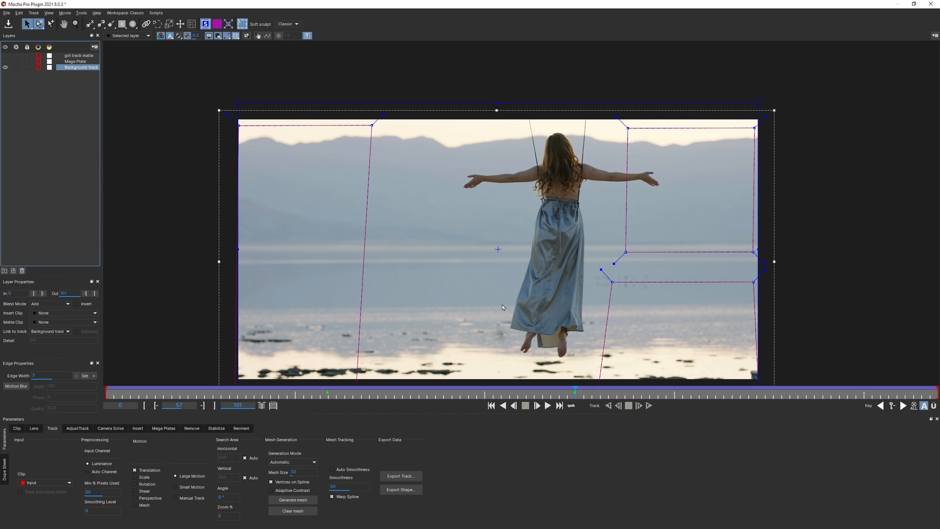
{"action": "mouse_move", "coordinate": [579, 395]}
{"action": "left_mouse_down"}
{"action": "mouse_move", "coordinate": [394, 387]}
{"action": "mouse_move", "coordinate": [576, 400]}
{"action": "left_mouse_up"}
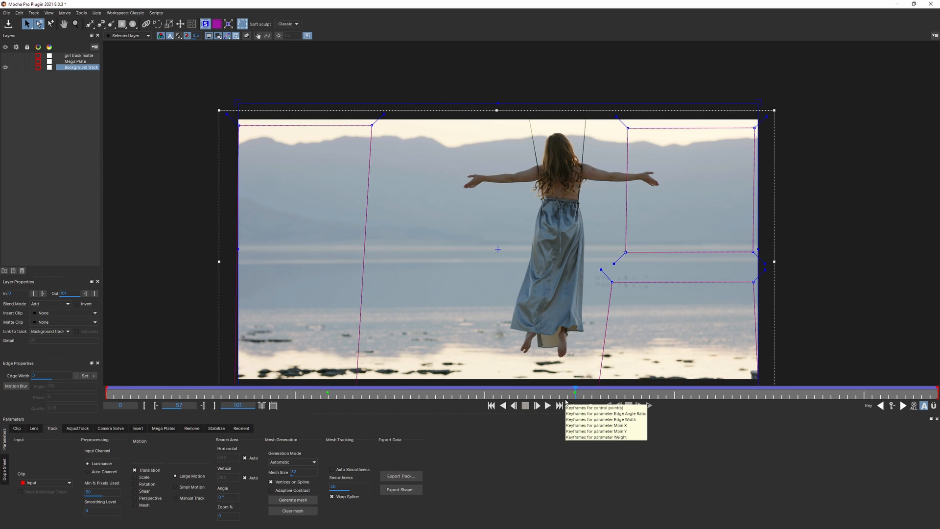
- Export the Background track's tracking data, choosing the Silhouette corner pin (*.txt) format
{"action": "left_click", "coordinate": [408, 479]}
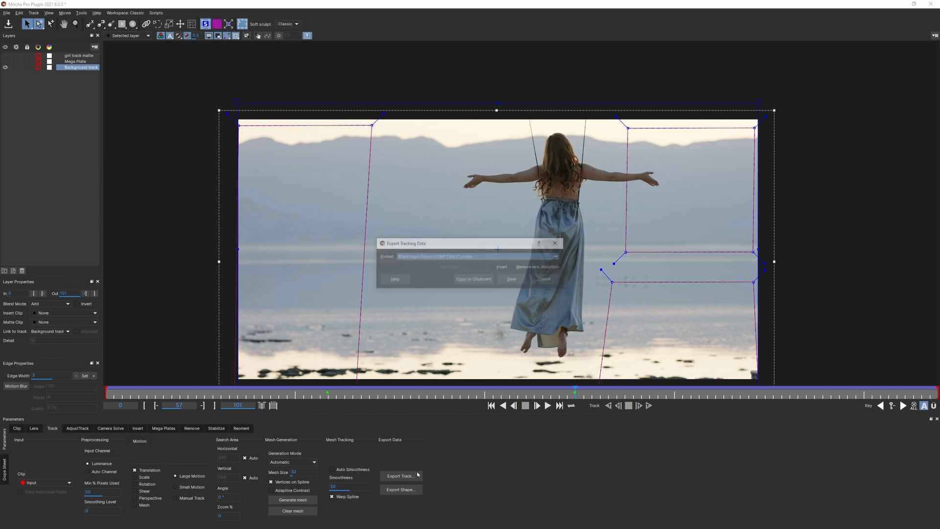
{"action": "left_click", "coordinate": [430, 256]}
{"action": "left_click", "coordinate": [519, 255]}
{"action": "left_click", "coordinate": [558, 256]}
{"action": "left_click_drag", "start_coordinate": [556, 282], "coordinate": [557, 314]}
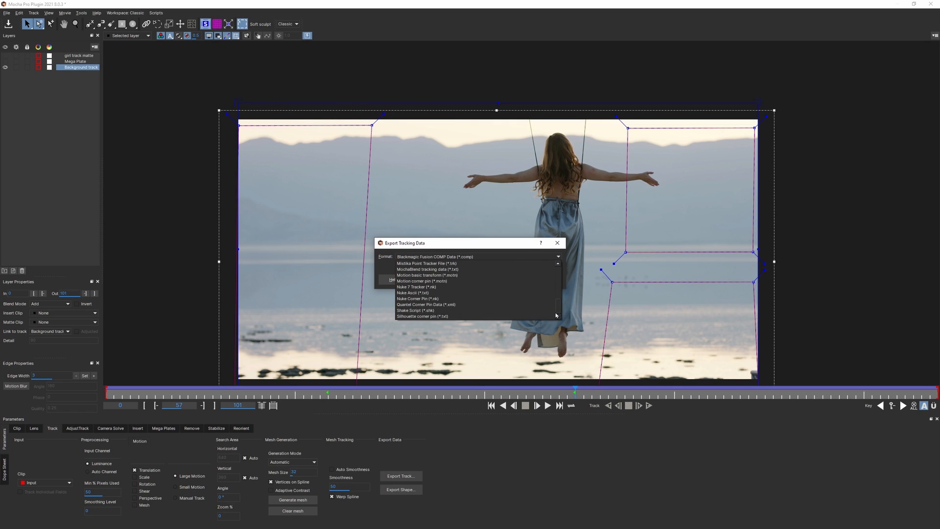
{"action": "left_click", "coordinate": [435, 316]}
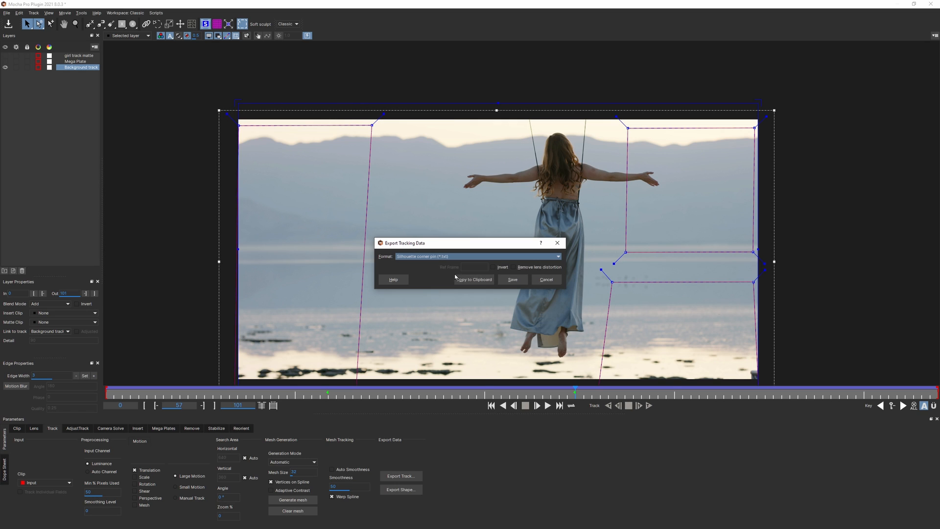
{"action": "left_click", "coordinate": [509, 280]}
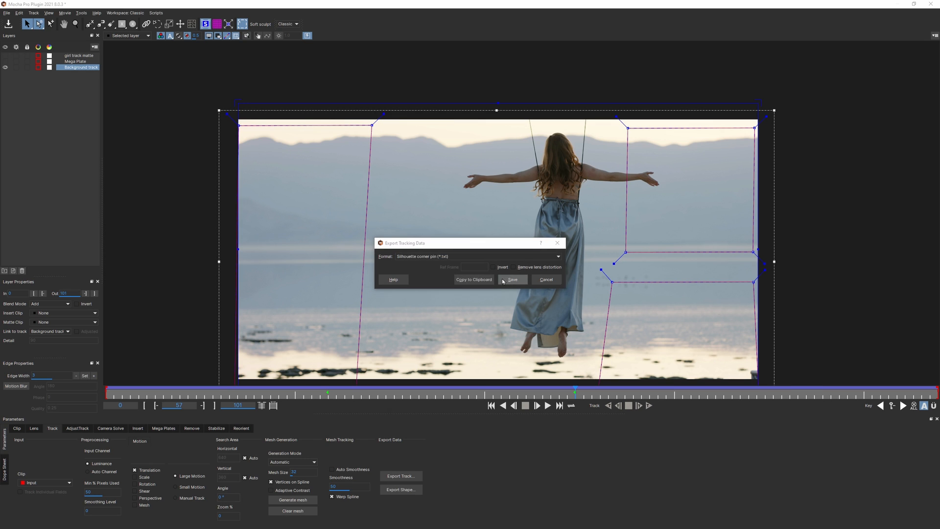
- Save the tracking data as "megaplate bg track" in a new Mocha Tracks folder
{"action": "left_click", "coordinate": [556, 268]}
{"action": "key", "text": "ctrl+shift+n"}
{"action": "type", "text": "Mocha Tracks"}
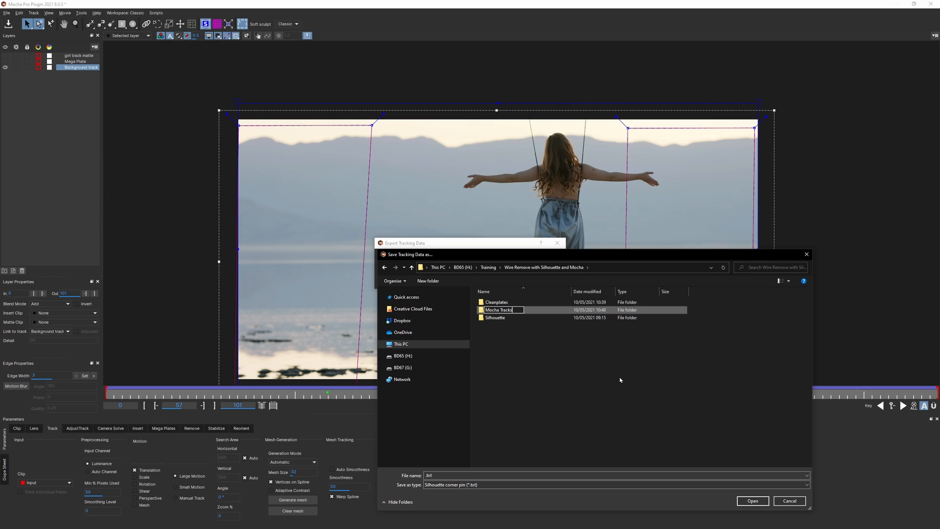
{"action": "key", "text": "Return"}
{"action": "double_click", "coordinate": [499, 310]}
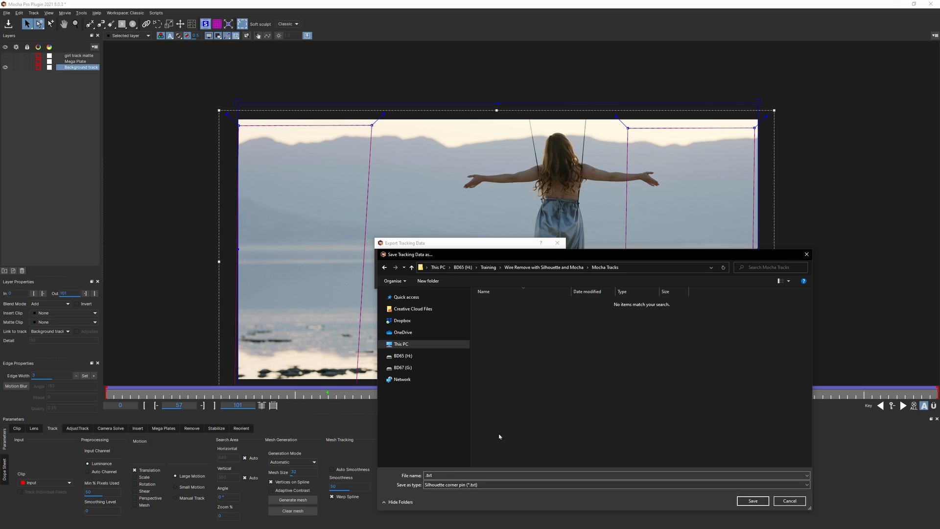
{"action": "left_click", "coordinate": [431, 476]}
{"action": "left_click", "coordinate": [424, 478]}
{"action": "type", "text": "megaplate bg"}
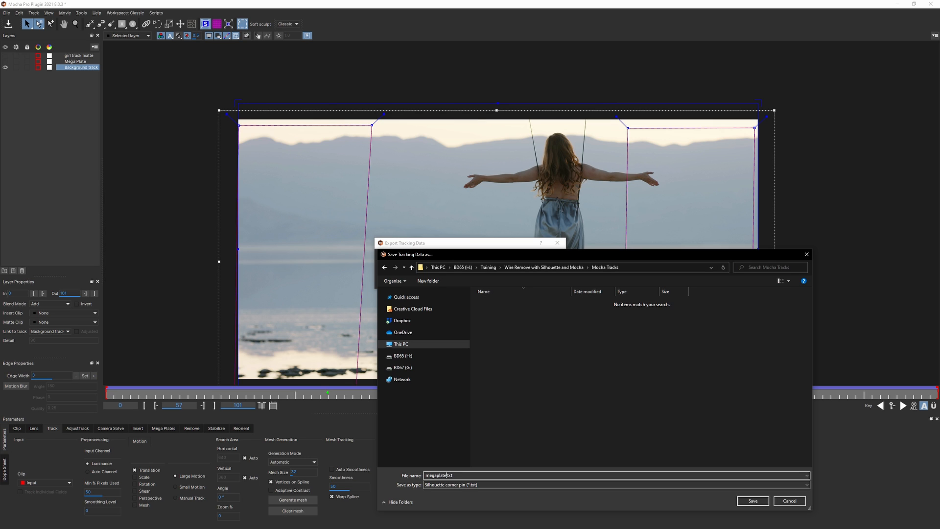
{"action": "type", "text": " track"}
{"action": "left_click", "coordinate": [752, 499]}
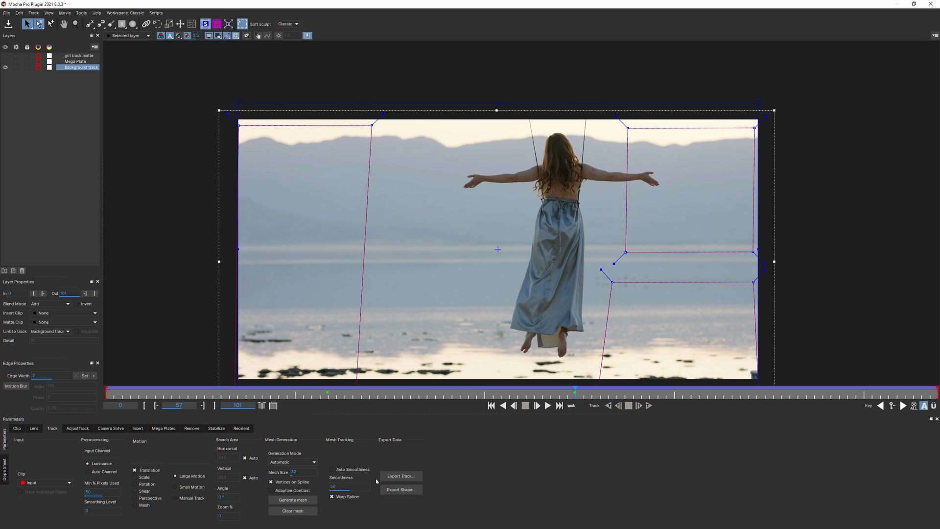
- Copy the Background track's Silhouette corner pin tracking data to the clipboard and realign its planar surface to the image frame at frame 57
{"action": "left_click", "coordinate": [413, 476]}
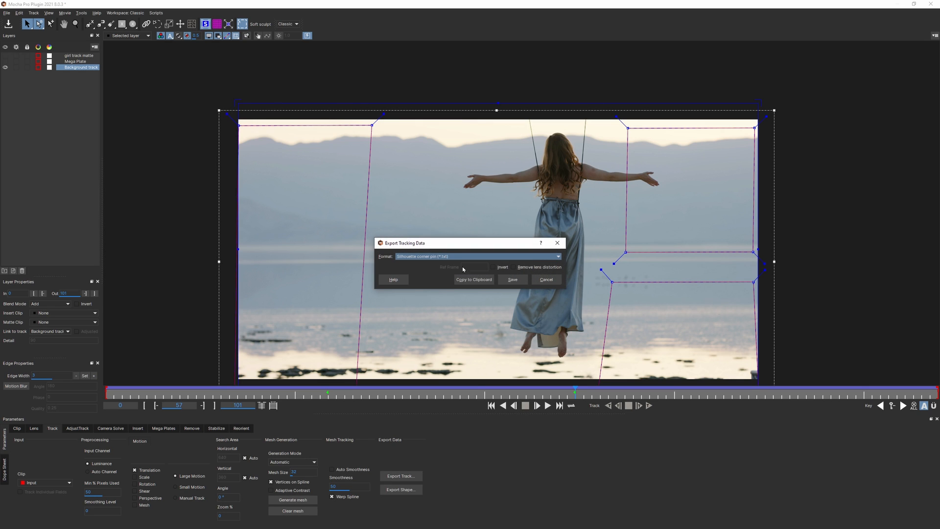
{"action": "left_click", "coordinate": [475, 281]}
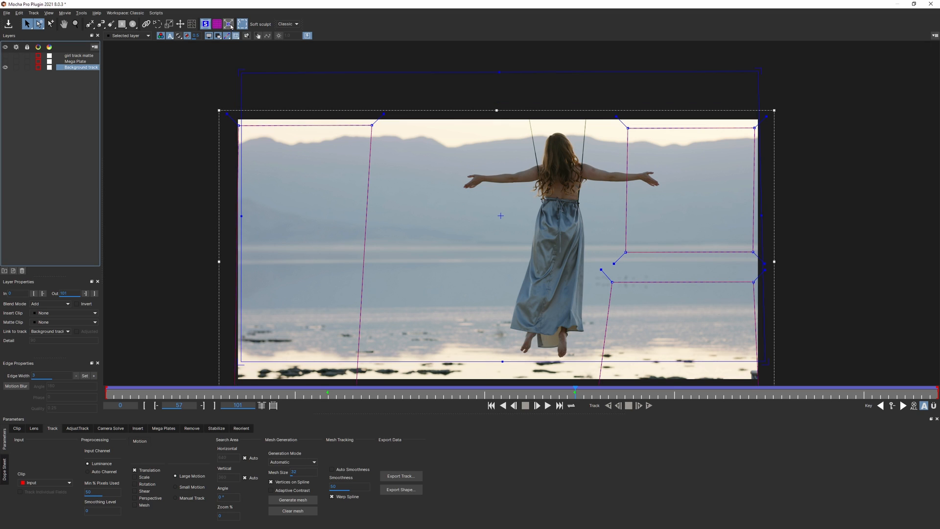
{"action": "left_click", "coordinate": [229, 24]}
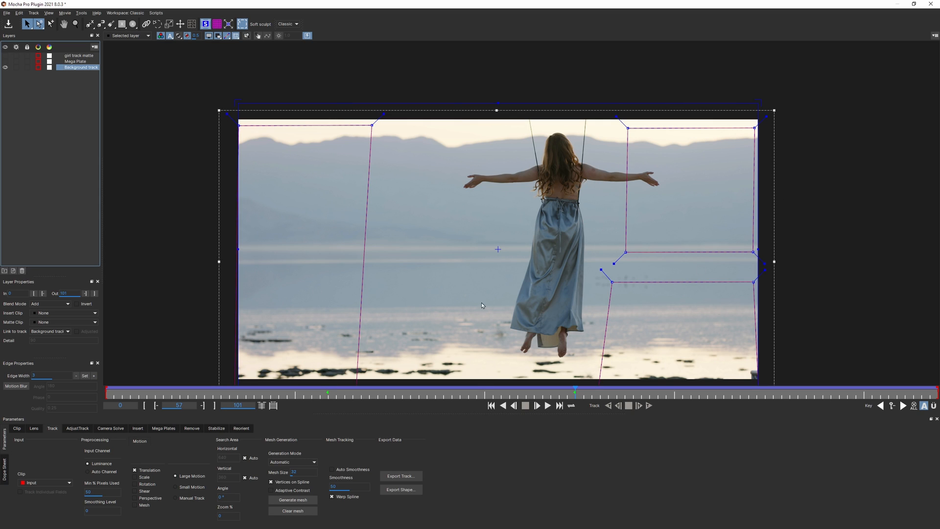
{"action": "mouse_move", "coordinate": [577, 395]}
{"action": "left_mouse_down"}
{"action": "mouse_move", "coordinate": [592, 395]}
{"action": "mouse_move", "coordinate": [460, 382]}
{"action": "mouse_move", "coordinate": [575, 396]}
{"action": "left_mouse_up"}
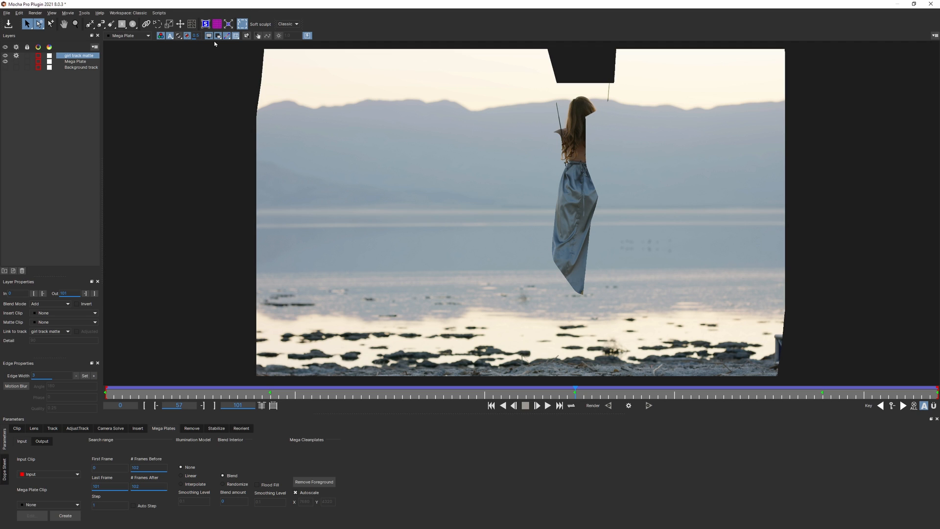
- View the girl track matte layer over its source footage in the tracking module and scrub forward from frame 57 to examine the matte around the woman
{"action": "left_click", "coordinate": [52, 428]}
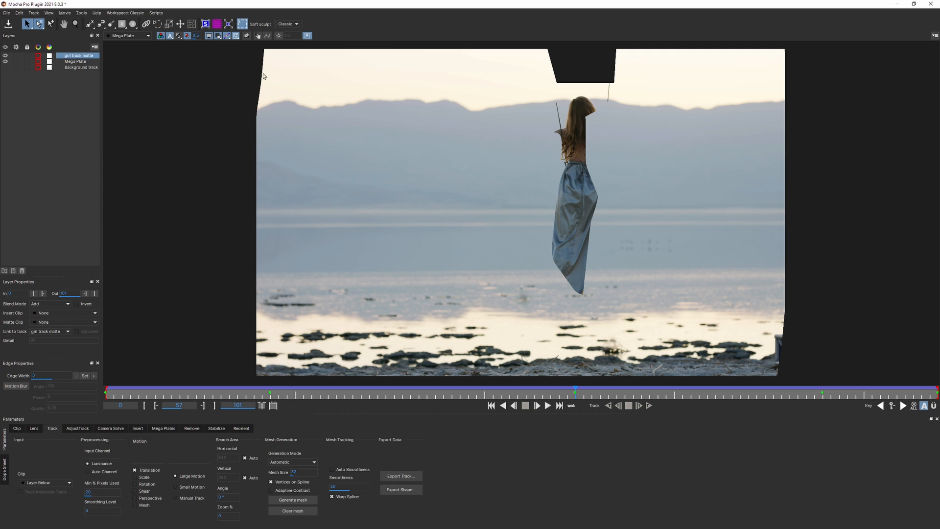
{"action": "left_click", "coordinate": [146, 36]}
{"action": "left_click", "coordinate": [125, 46]}
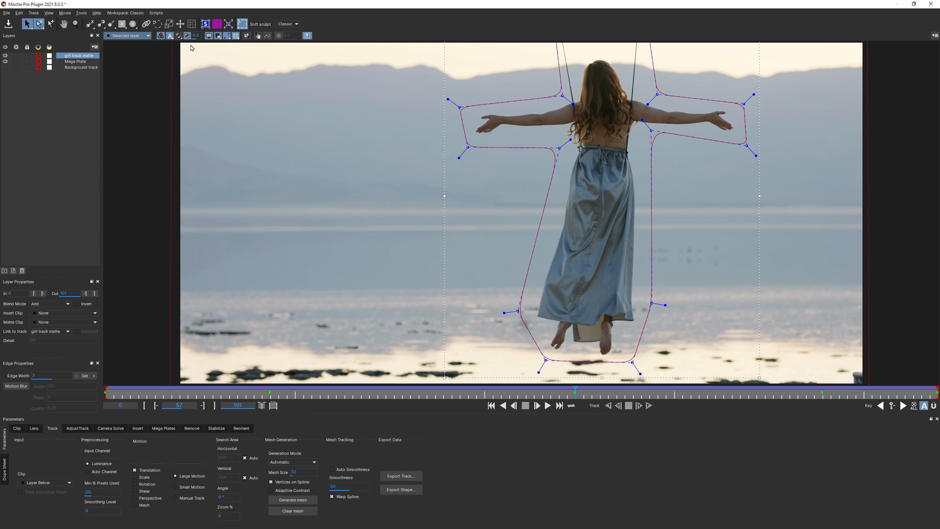
{"action": "key", "text": "x"}
{"action": "left_click_drag", "start_coordinate": [542, 176], "coordinate": [457, 298]}
{"action": "key", "text": "z"}
{"action": "left_click_drag", "start_coordinate": [575, 388], "coordinate": [645, 390]}
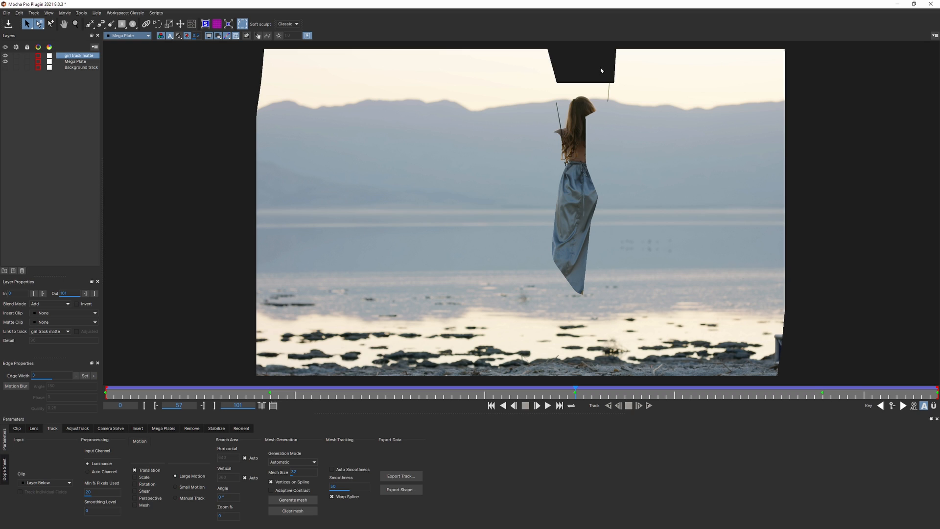